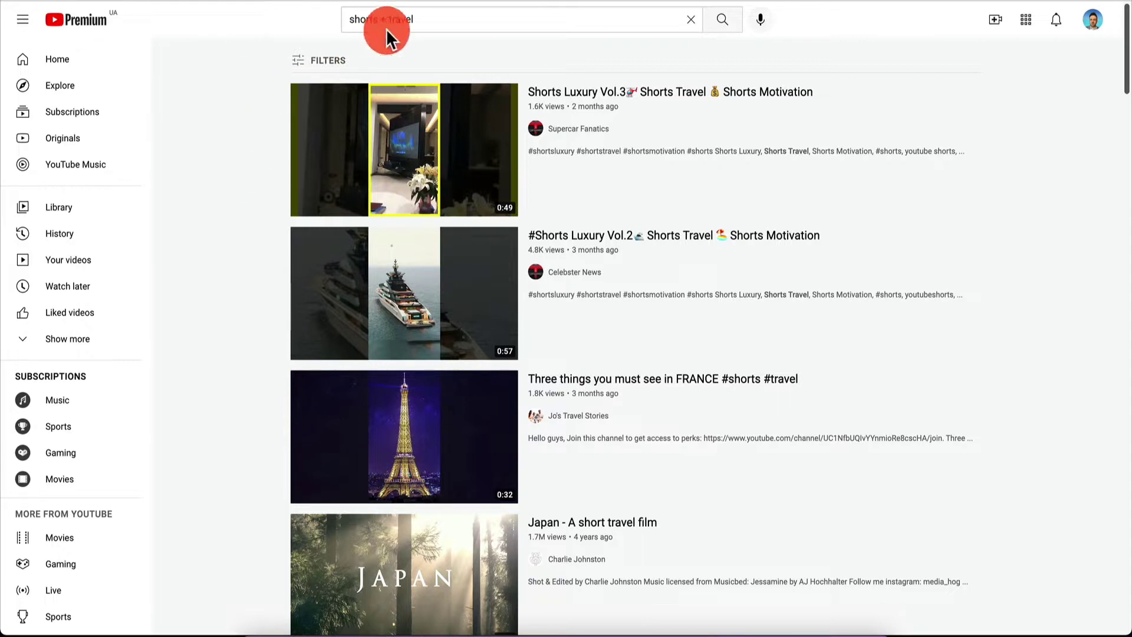
# - Shorten the search query to "shorts +" and review the suggested niche keywords
pyautogui.click(433, 20)
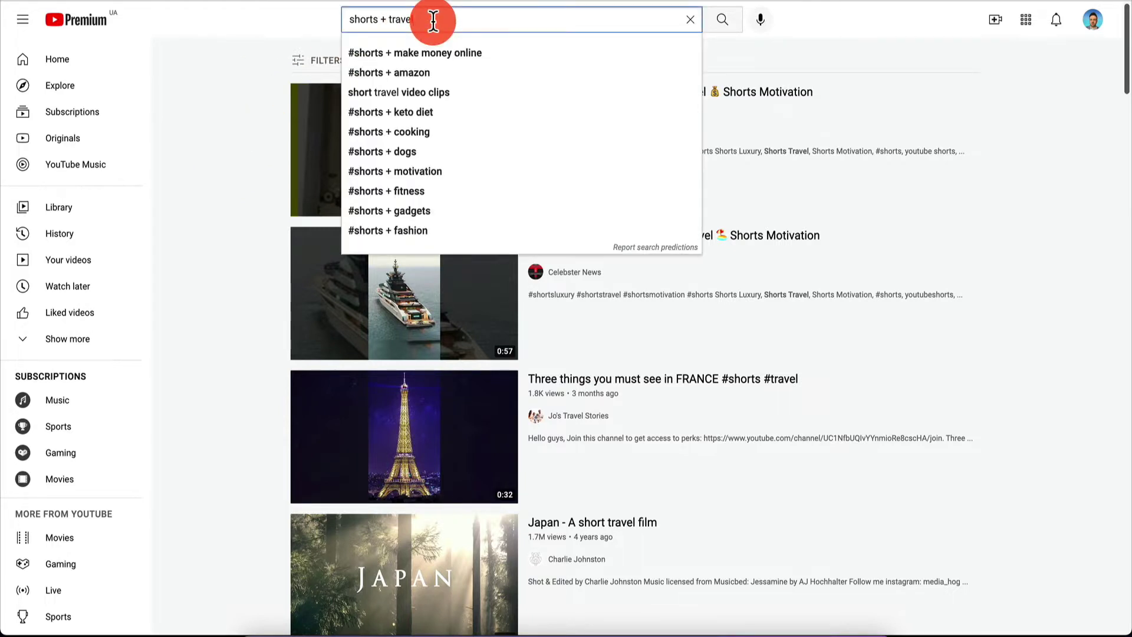
pyautogui.press('BackSpace')
pyautogui.press('BackSpace')
pyautogui.press('BackSpace')
pyautogui.press('BackSpace')
pyautogui.press('BackSpace')
pyautogui.press('BackSpace')
pyautogui.press('BackSpace')
pyautogui.press('BackSpace')
pyautogui.press('BackSpace')
pyautogui.write('+')
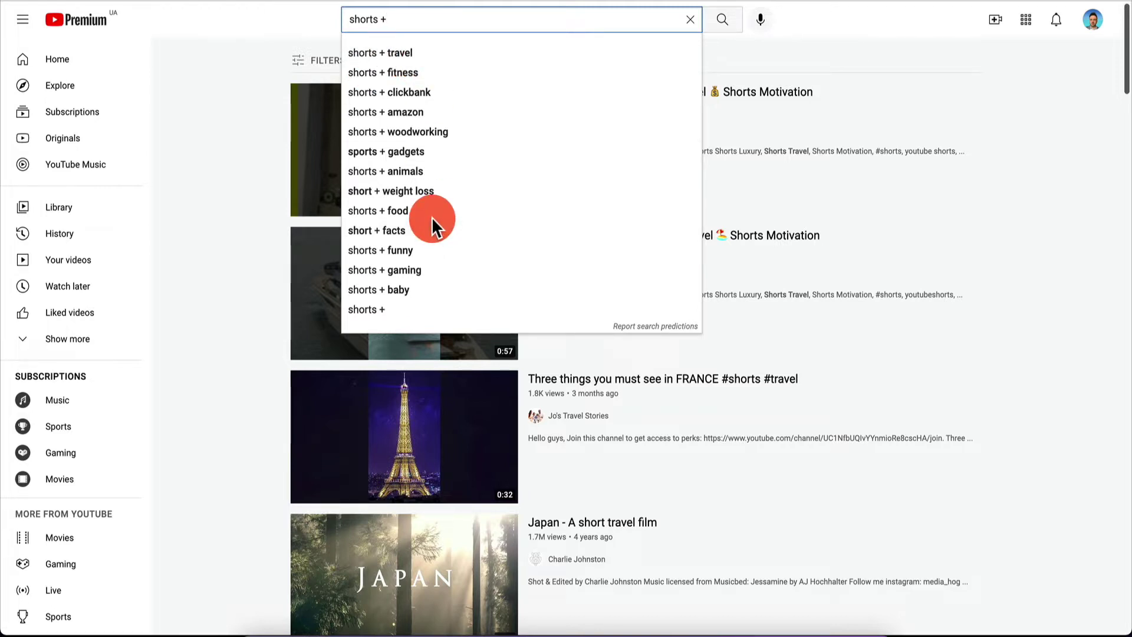
pyautogui.click(234, 183)
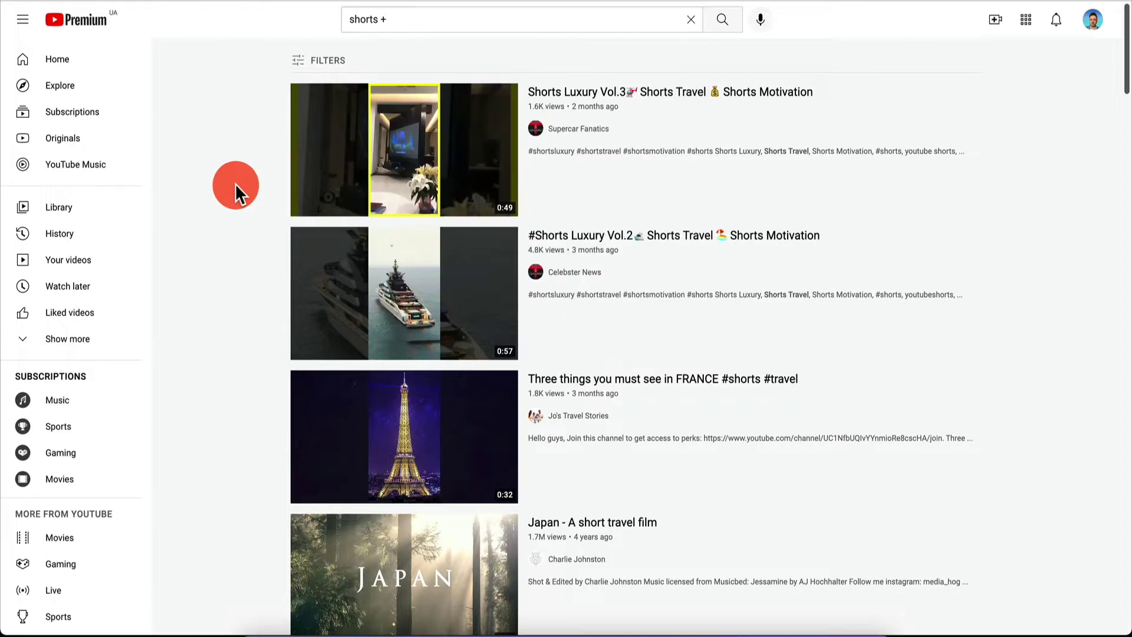
# - Complete the search query as "shorts + travel" and look through the travel Shorts results
pyautogui.click(454, 20)
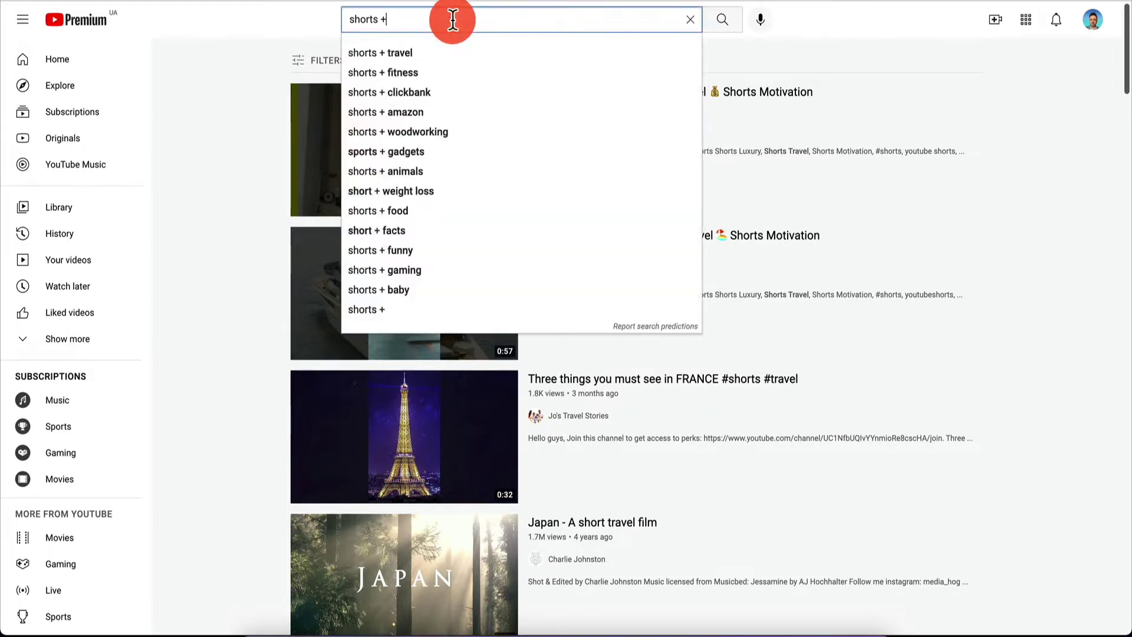
pyautogui.write('travel')
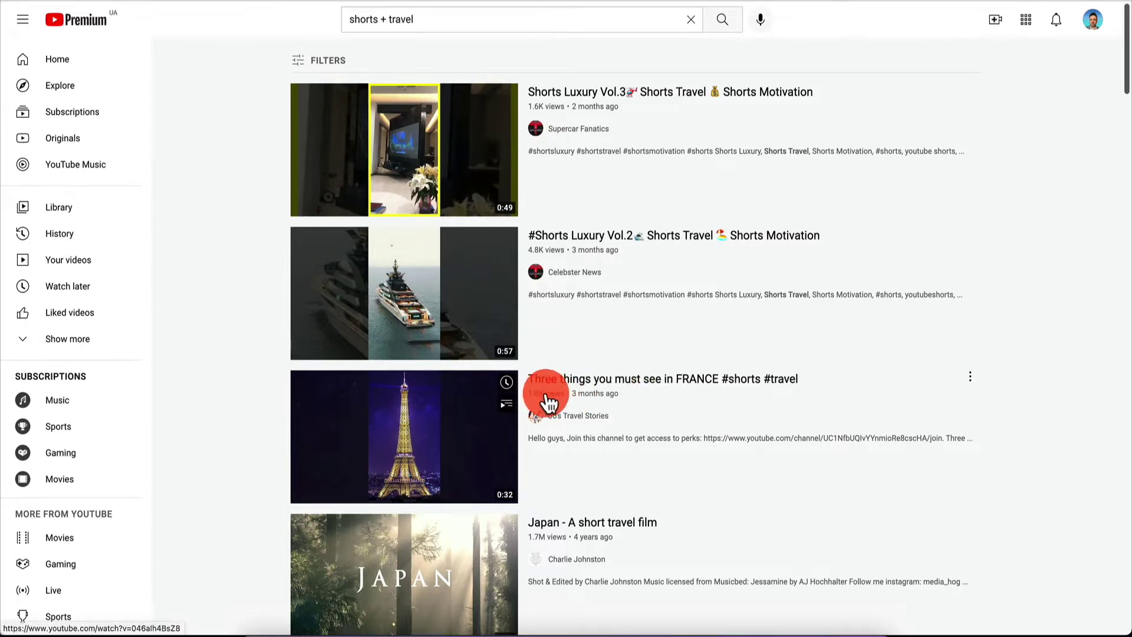
pyautogui.scroll(-10, 590, 401)
pyautogui.scroll(-8, 592, 407)
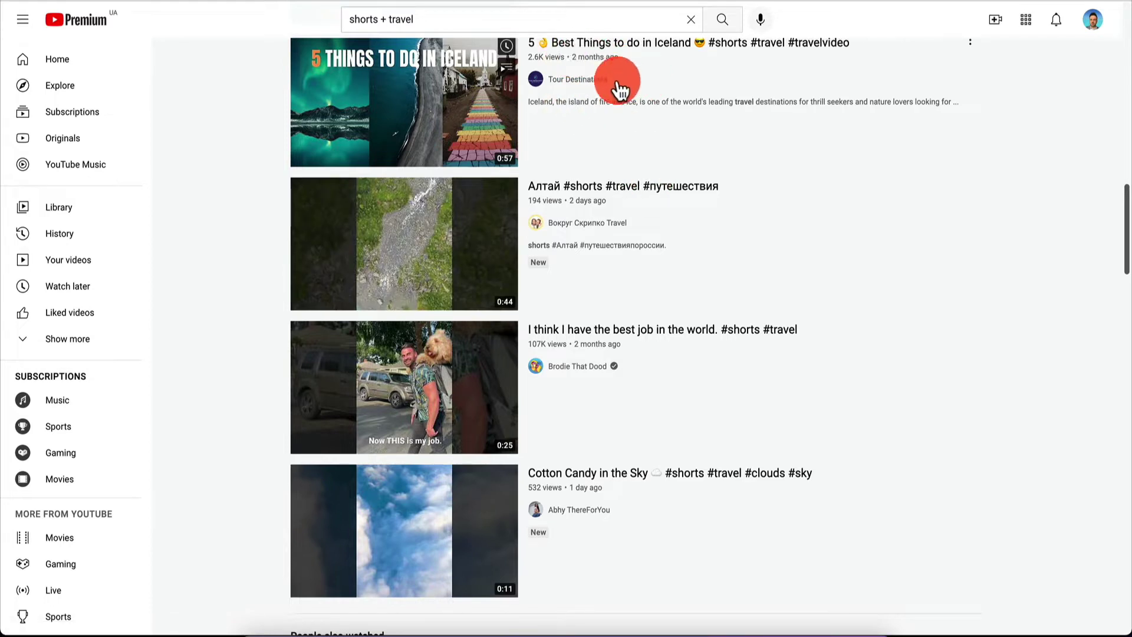
pyautogui.scroll(-2, 606, 171)
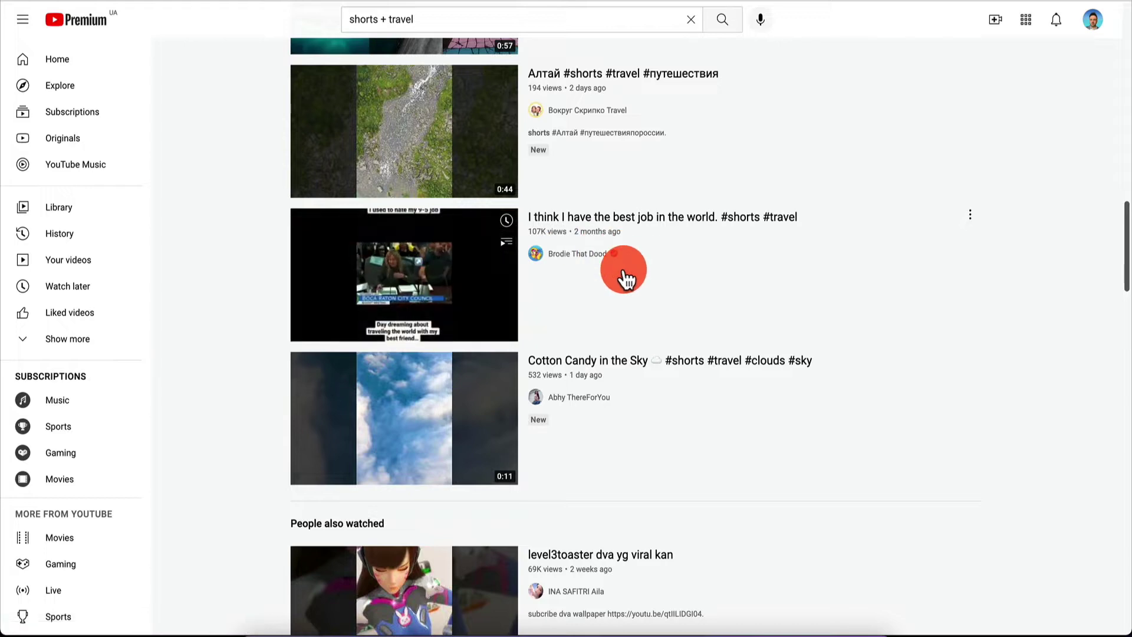
# - Replace the travel keyword and search for "shorts + fitness"
pyautogui.scroll(10, 604, 243)
pyautogui.click(458, 18)
pyautogui.press('BackSpace')
pyautogui.press('BackSpace')
pyautogui.press('BackSpace')
pyautogui.press('BackSpace')
pyautogui.press('BackSpace')
pyautogui.press('BackSpace')
pyautogui.write('fitness')
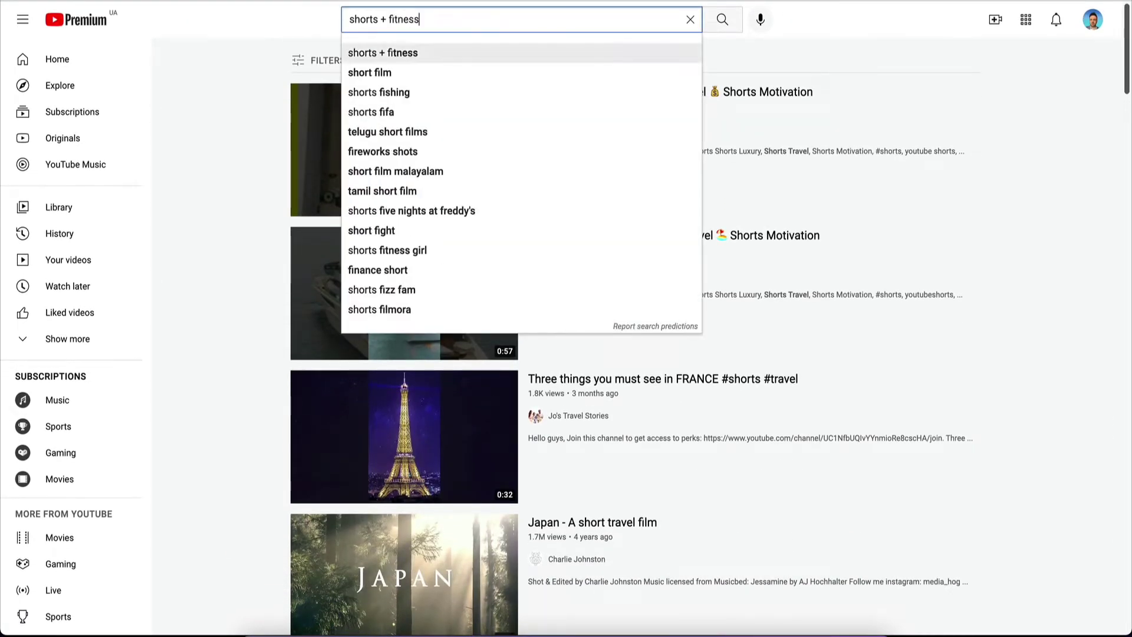
pyautogui.press('Return')
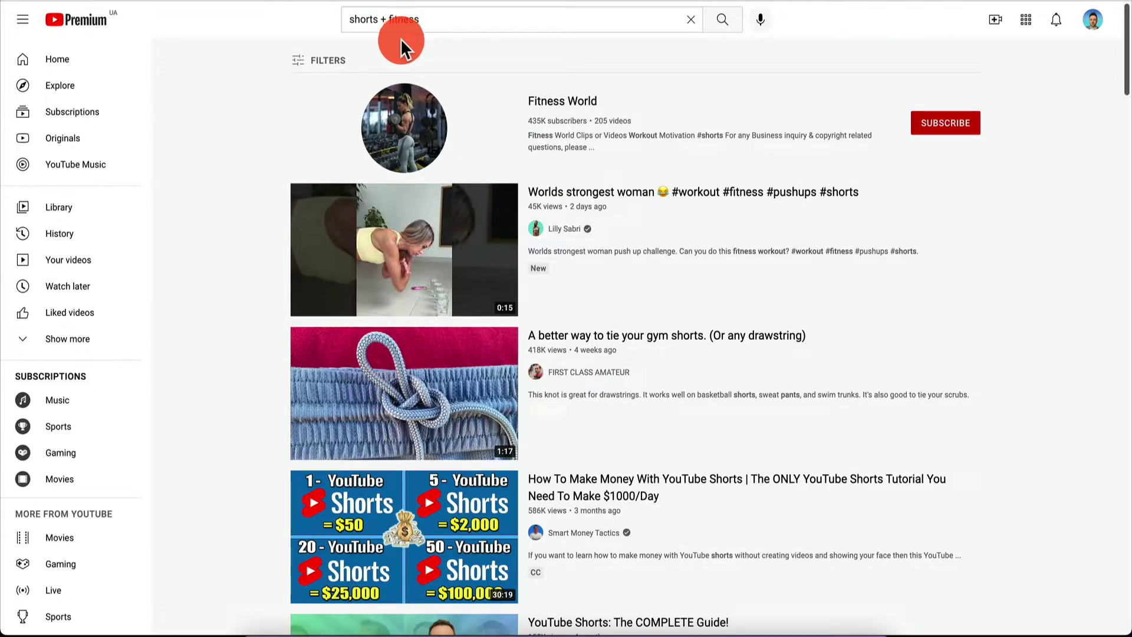
# - Filter the fitness search results by duration to videos under 4 minutes
pyautogui.moveTo(399, 256)
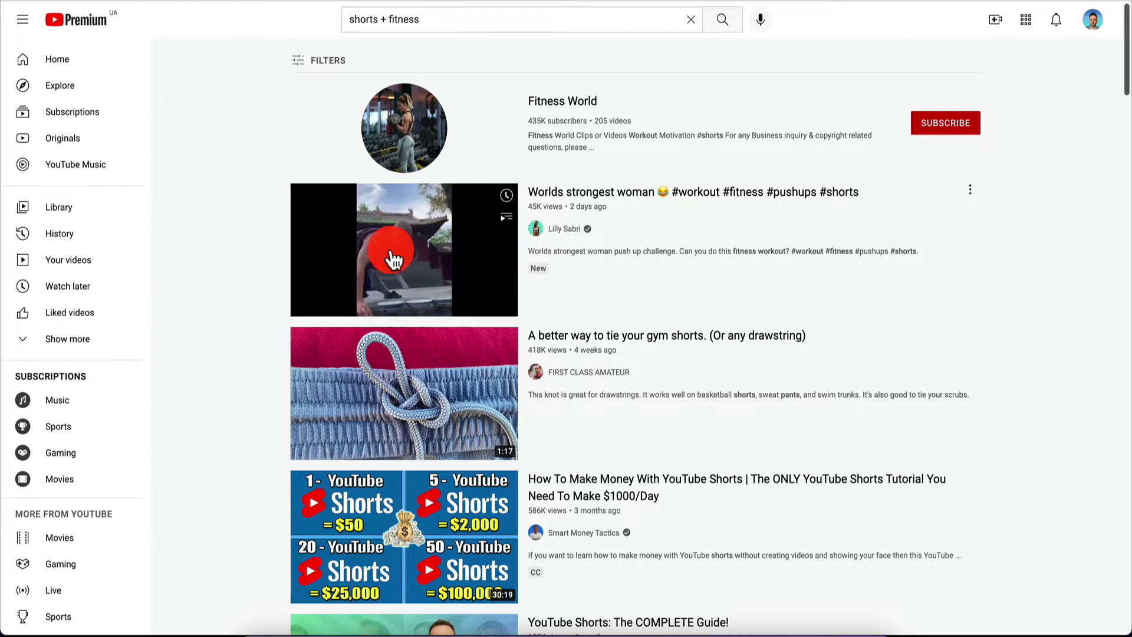
pyautogui.moveTo(397, 387)
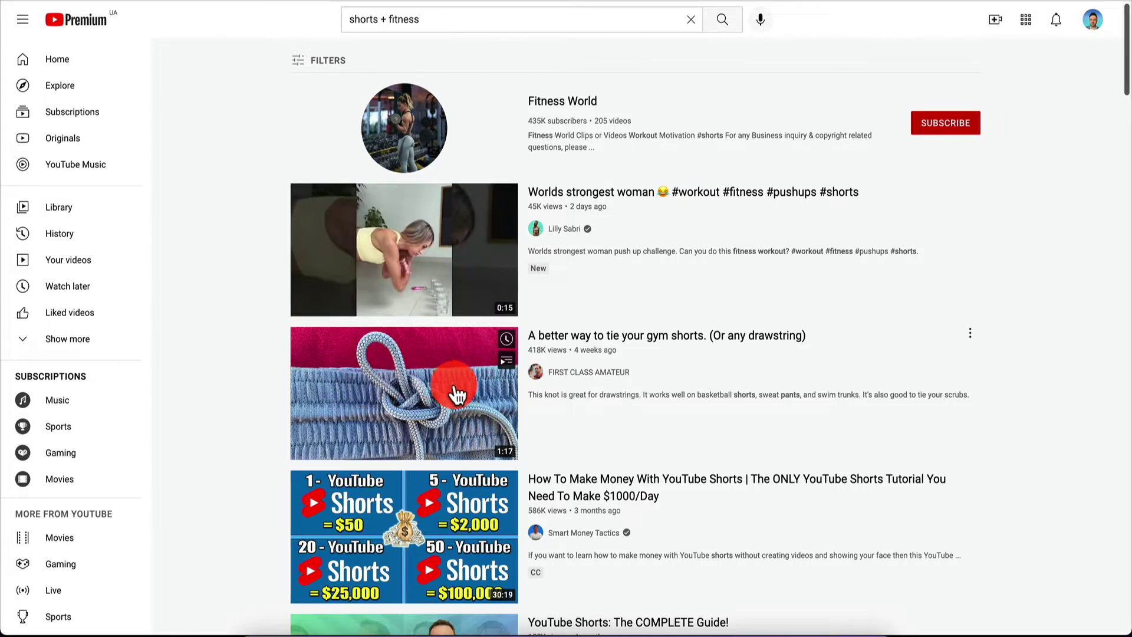
pyautogui.moveTo(444, 273)
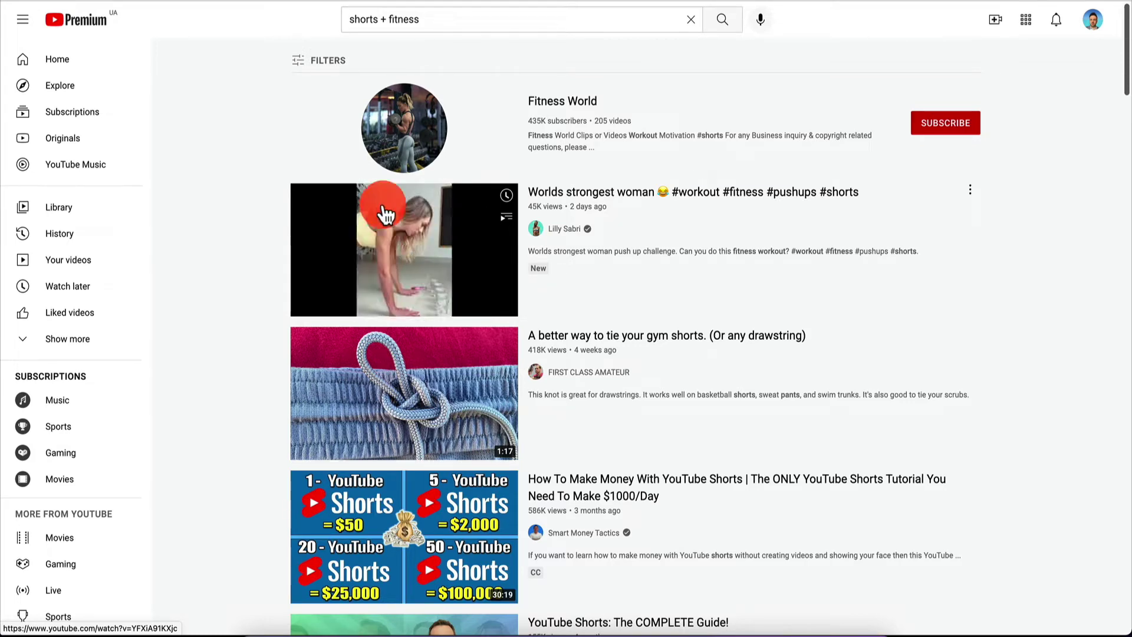
pyautogui.click(336, 66)
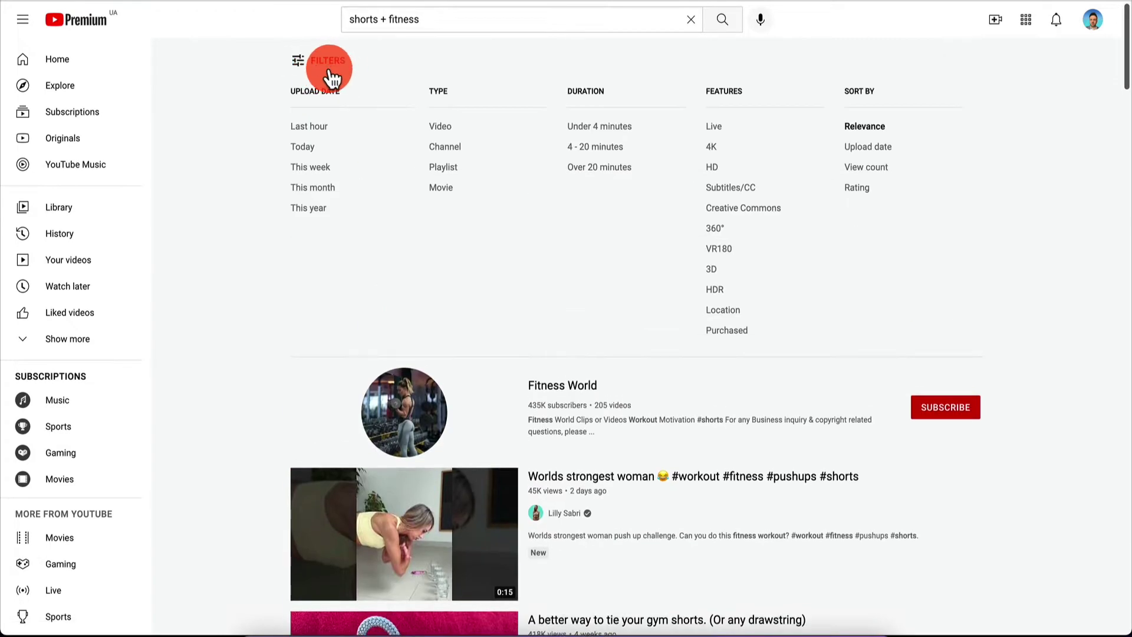
pyautogui.click(617, 131)
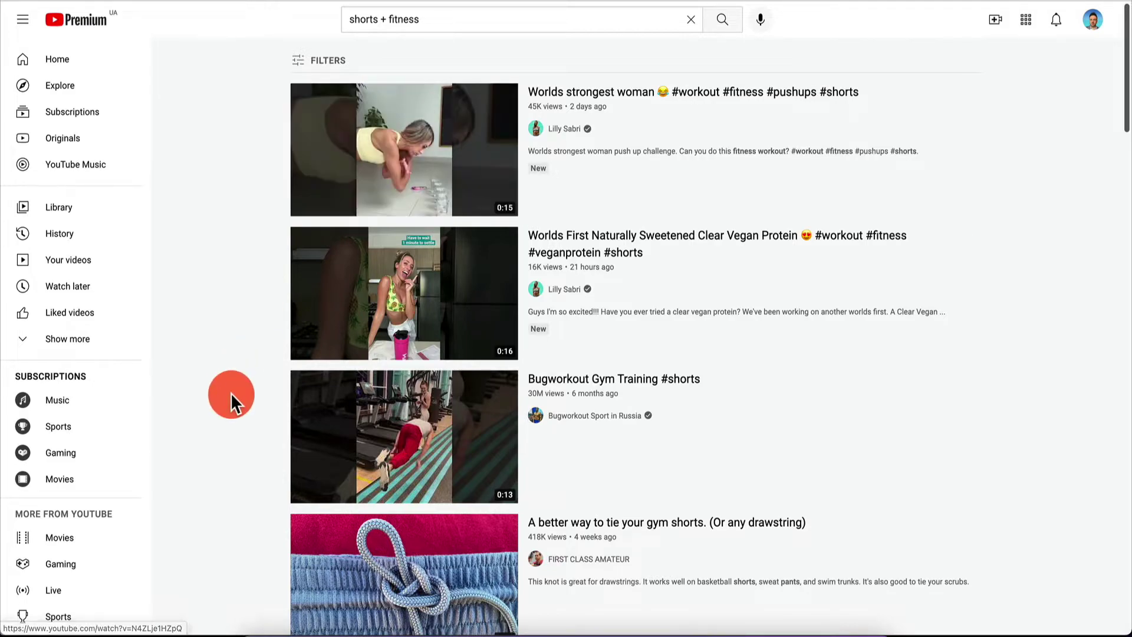
# - Examine the filtered fitness results for short vertical videos, their view counts and their channels
pyautogui.scroll(-10, 231, 392)
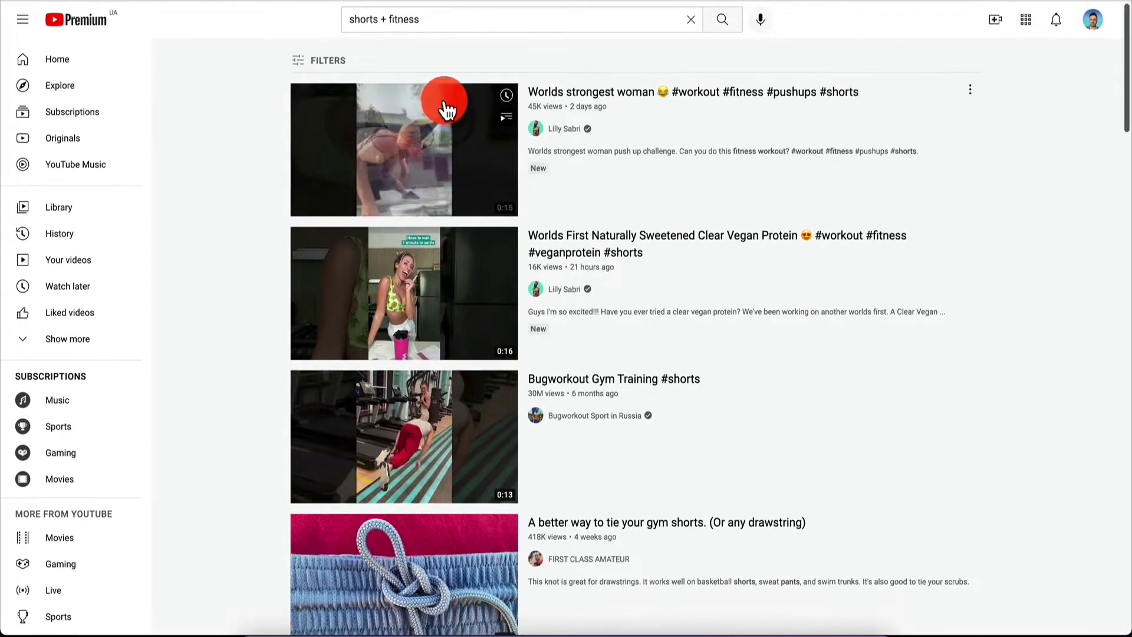
pyautogui.click(321, 77)
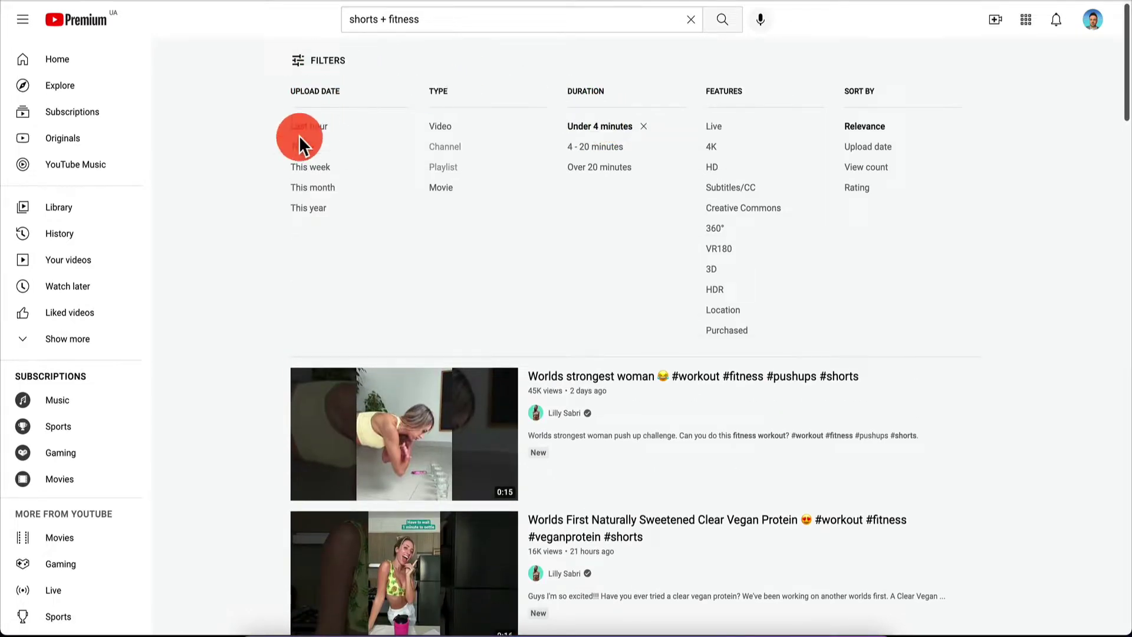
pyautogui.click(338, 70)
pyautogui.scroll(-10, 257, 204)
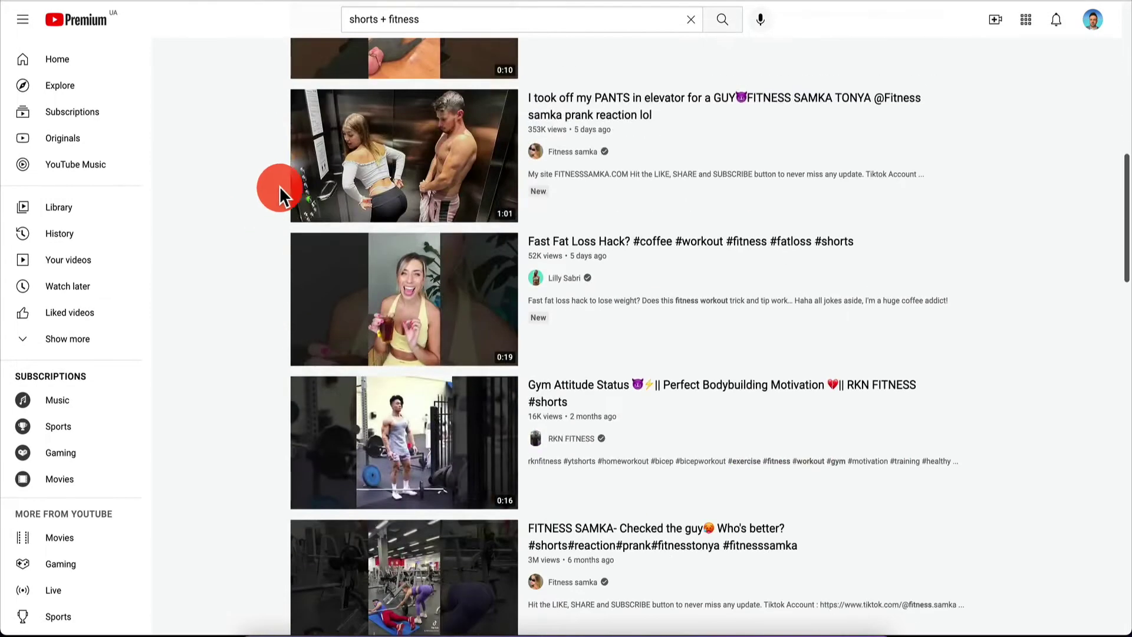
pyautogui.moveTo(417, 301)
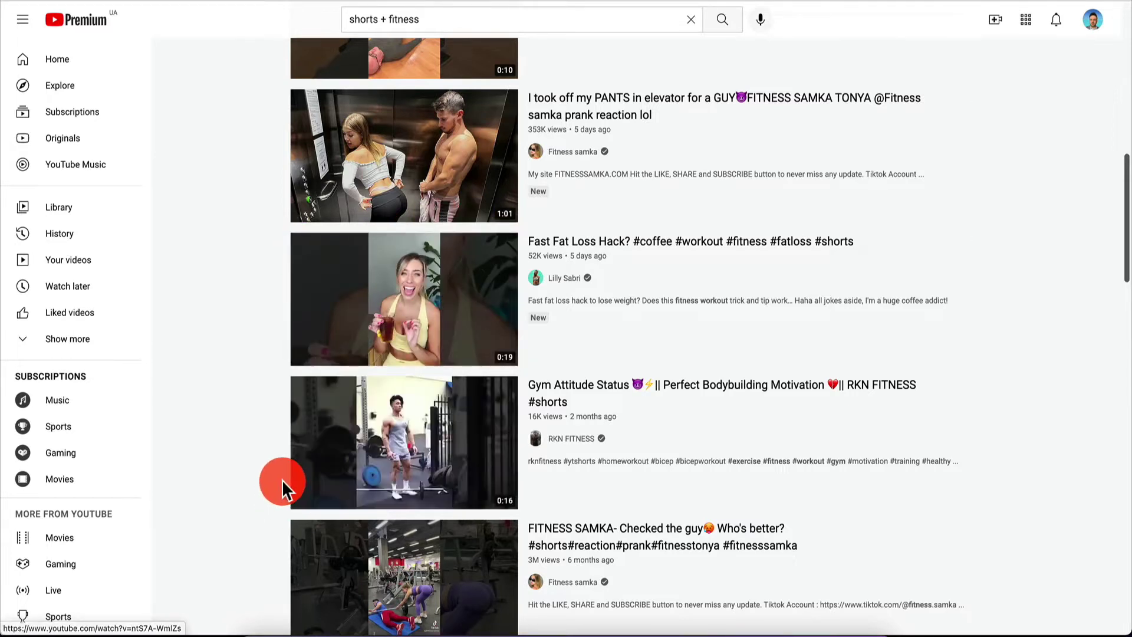
pyautogui.scroll(-3, 282, 480)
pyautogui.moveTo(544, 220)
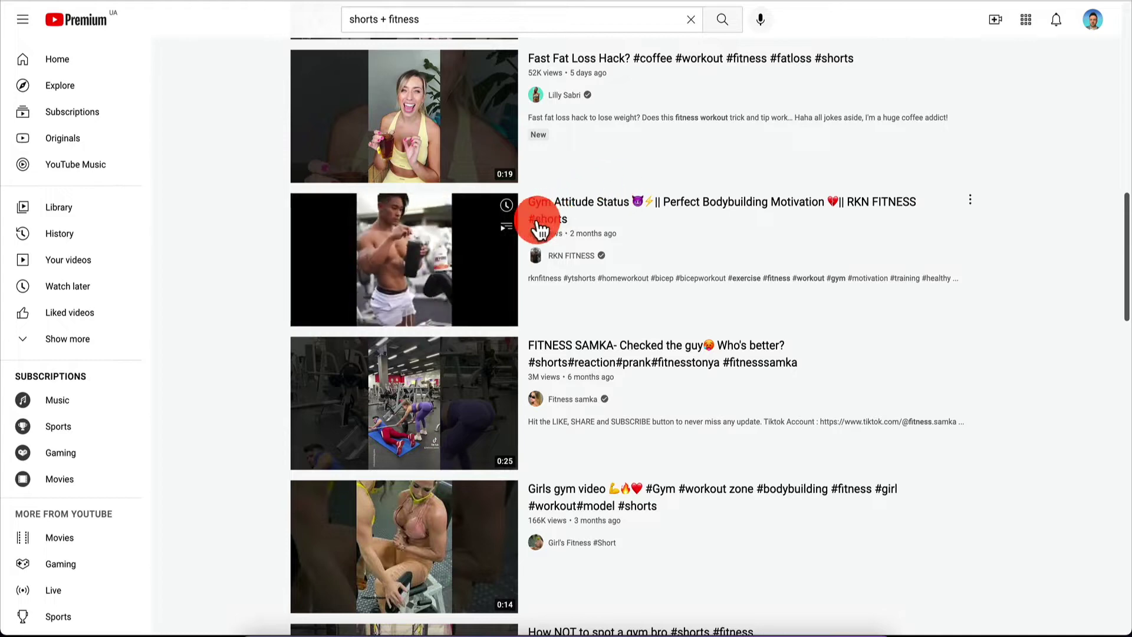
pyautogui.scroll(-6, 561, 304)
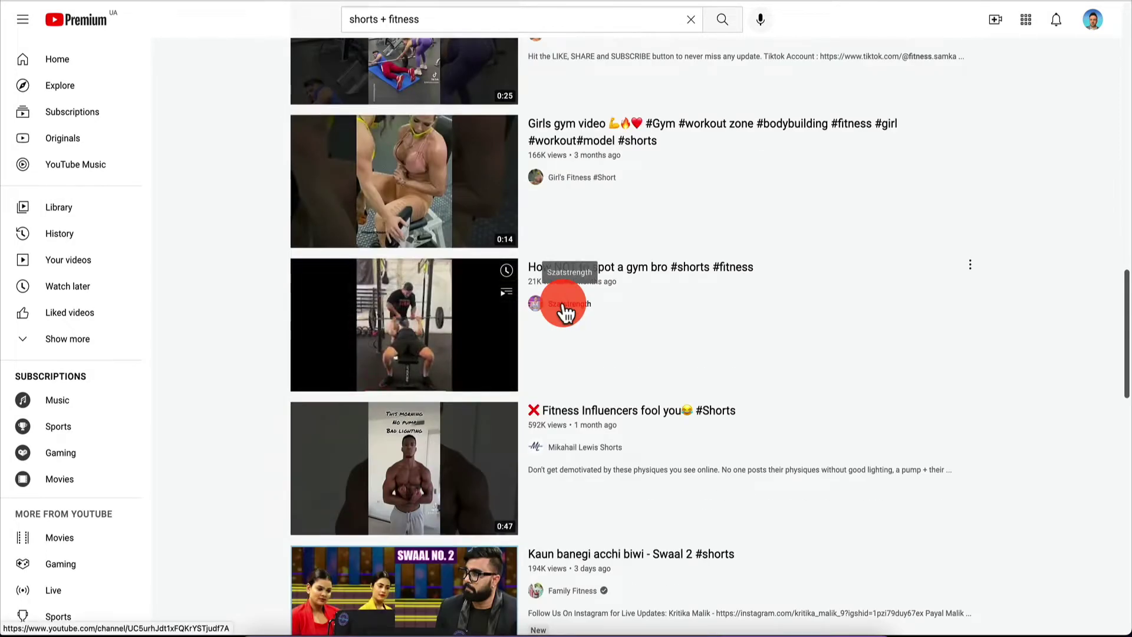
pyautogui.scroll(-7, 803, 218)
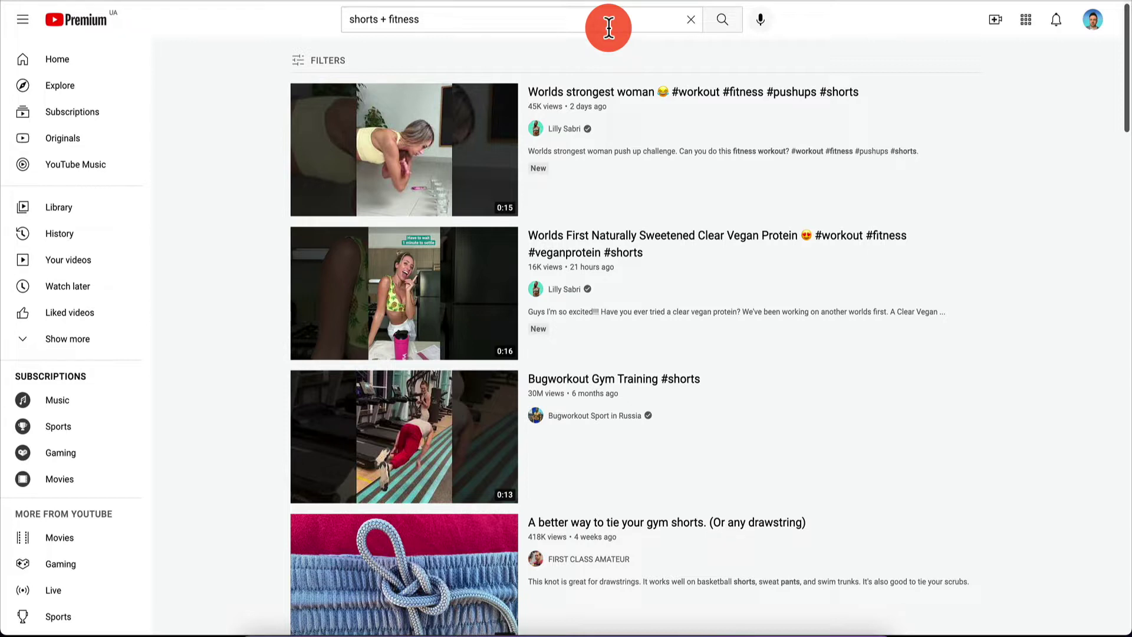
# - Replace the fitness keyword and search for "shorts + investing"
pyautogui.click(609, 27)
pyautogui.press('BackSpace')
pyautogui.press('BackSpace')
pyautogui.press('BackSpace')
pyautogui.press('BackSpace')
pyautogui.press('BackSpace')
pyautogui.press('BackSpace')
pyautogui.press('BackSpace')
pyautogui.write('inves')
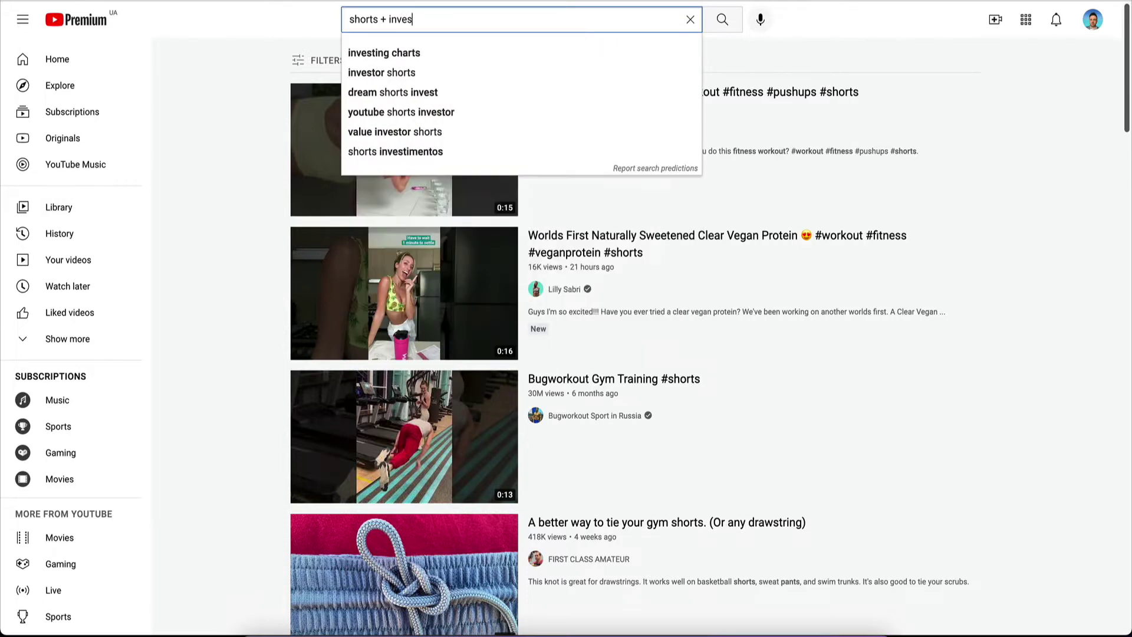
pyautogui.write('ting')
pyautogui.press('Return')
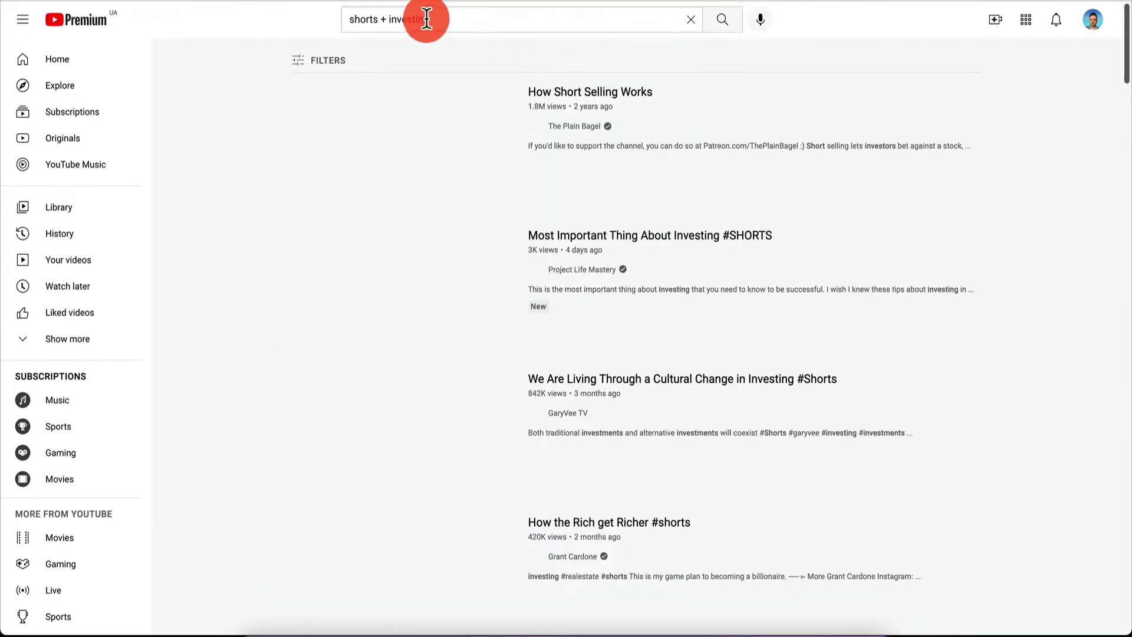
# - Replace the investing keyword and search for "shorts + money"
pyautogui.doubleClick(427, 18)
pyautogui.press('BackSpace')
pyautogui.write('money')
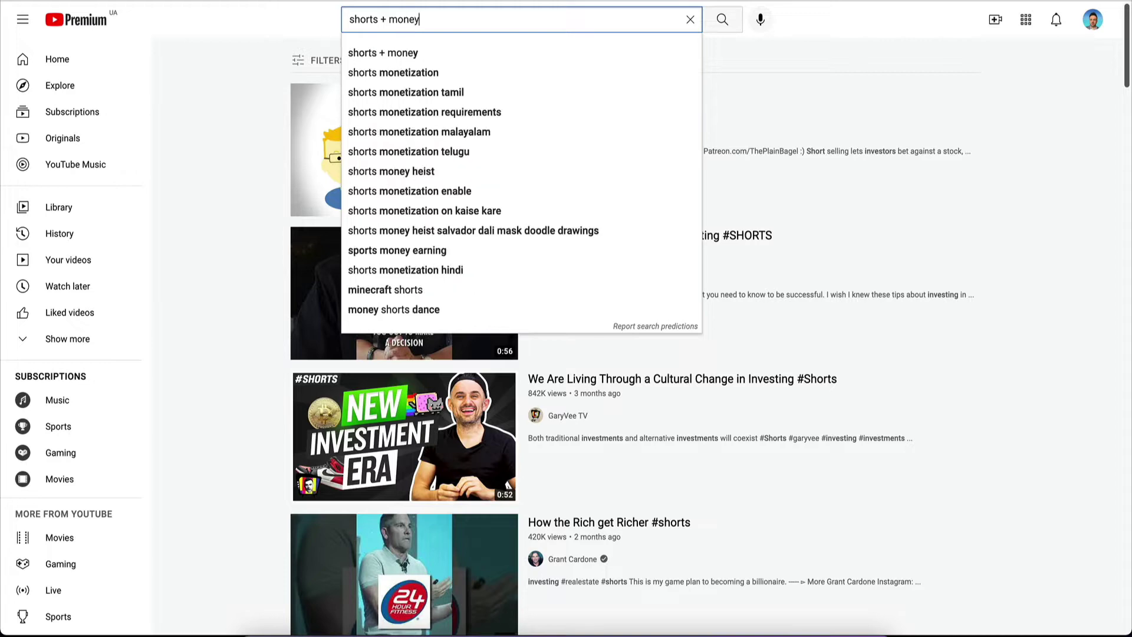
pyautogui.press('Return')
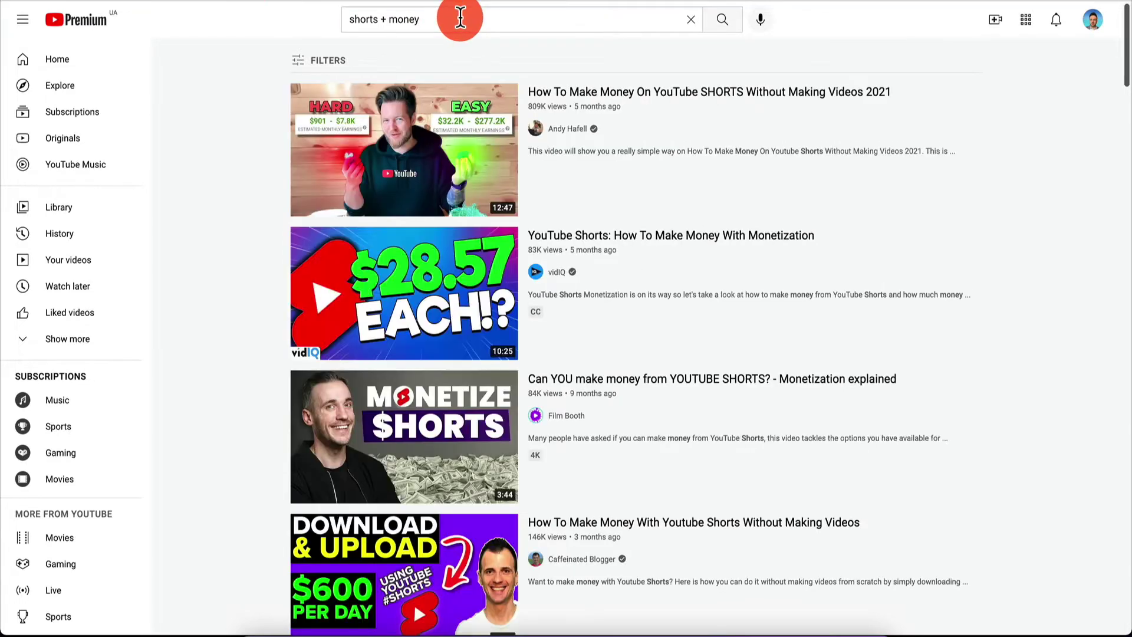
# - Filter the money search results to videos under 4 minutes and look through them
pyautogui.click(460, 18)
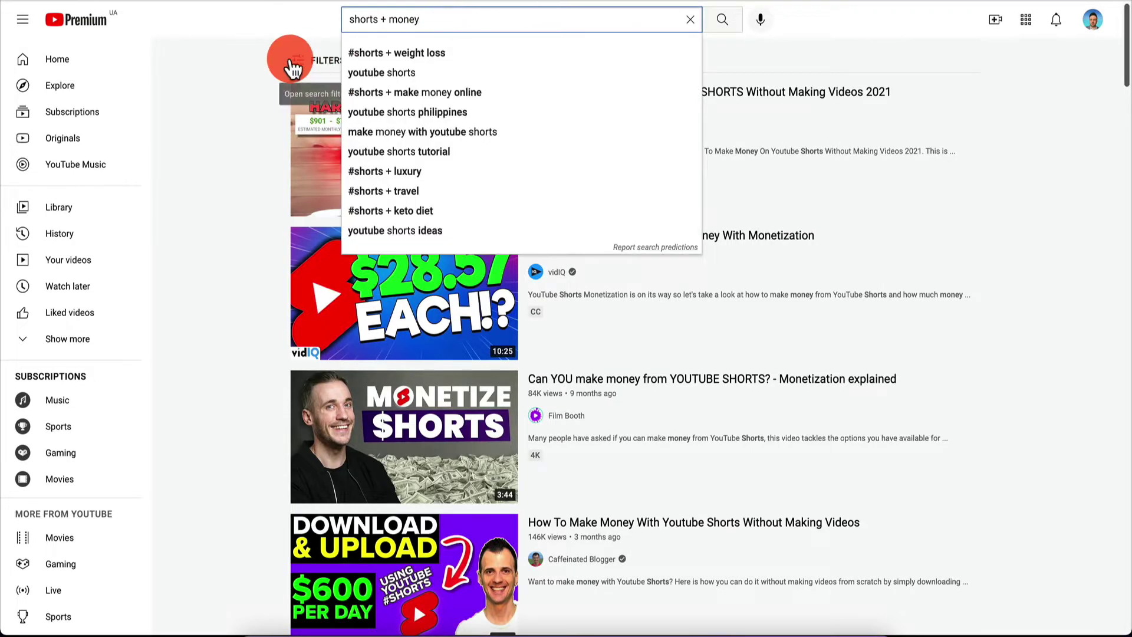
pyautogui.click(298, 63)
pyautogui.click(608, 126)
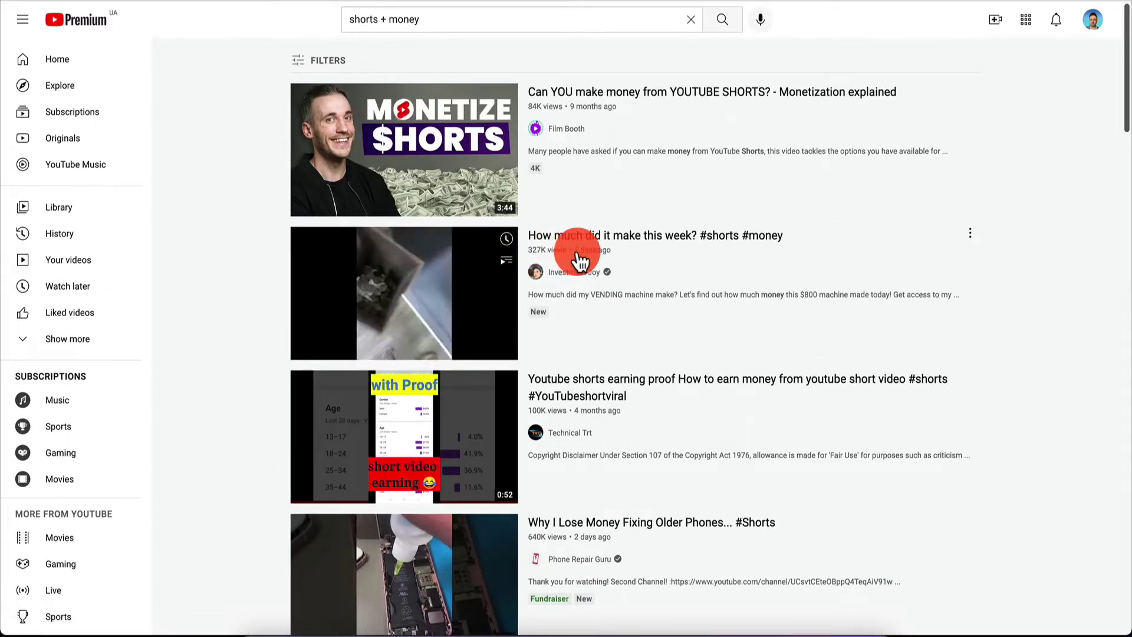
pyautogui.scroll(-3, 423, 333)
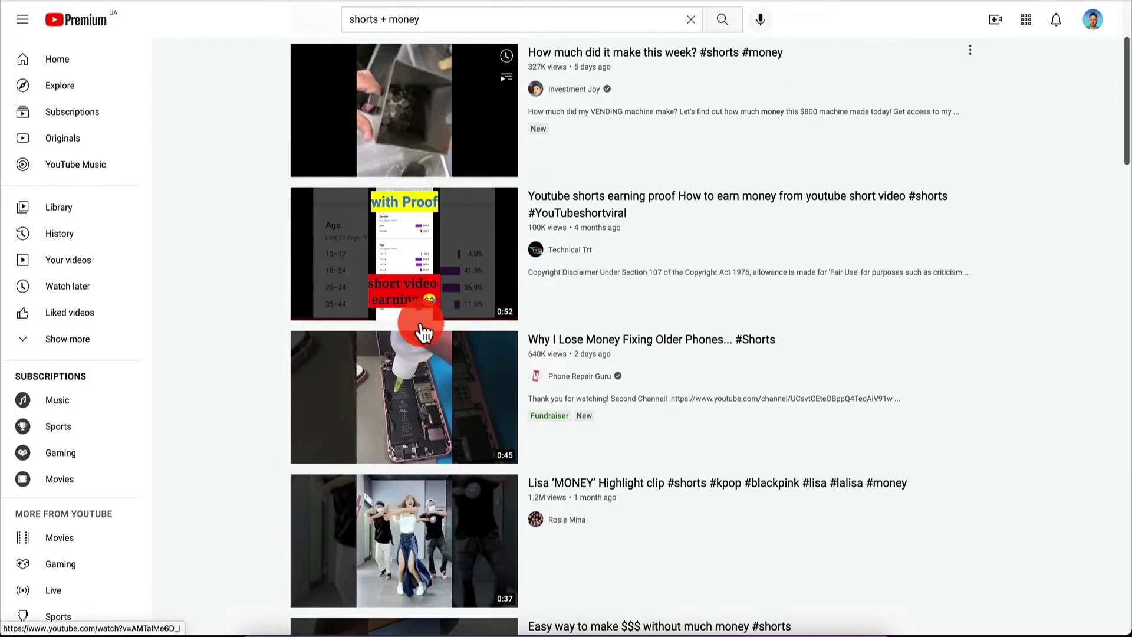
pyautogui.scroll(3, 459, 242)
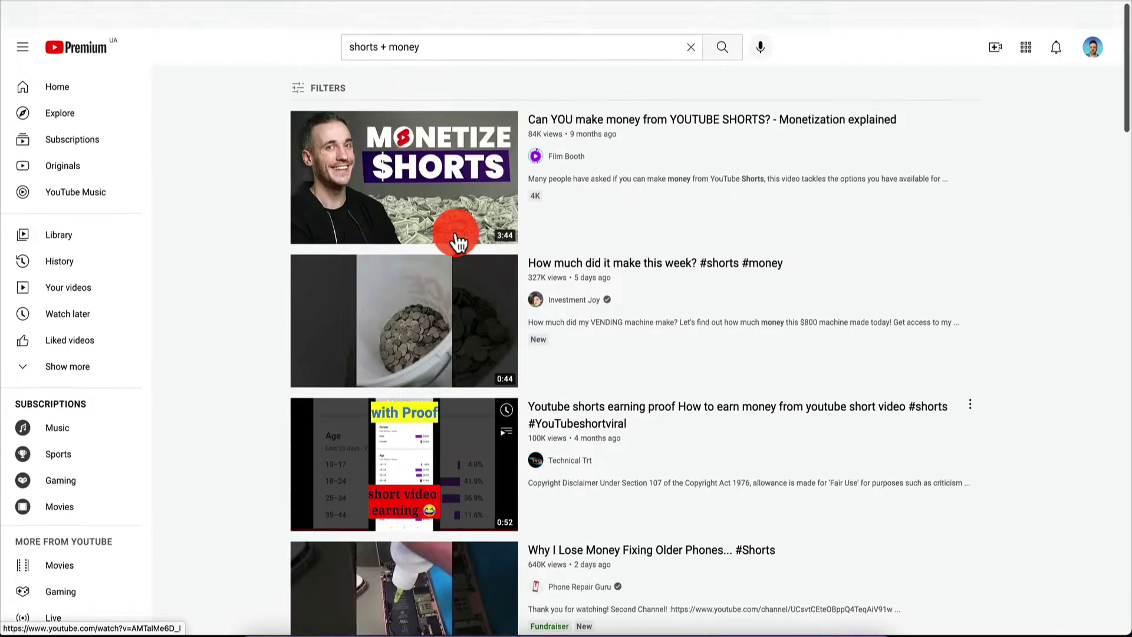
# - Replace the money keyword and search again for "shorts + fitness"
pyautogui.click(436, 20)
pyautogui.press('BackSpace')
pyautogui.press('BackSpace')
pyautogui.press('BackSpace')
pyautogui.press('BackSpace')
pyautogui.press('BackSpace')
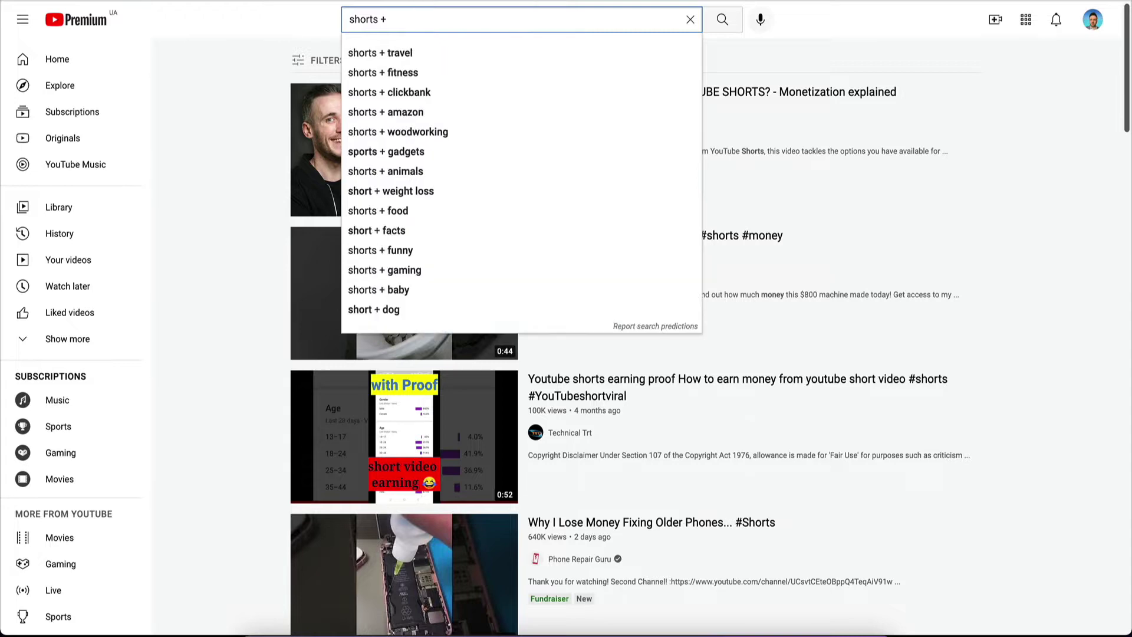
pyautogui.write('fitness')
pyautogui.press('Return')
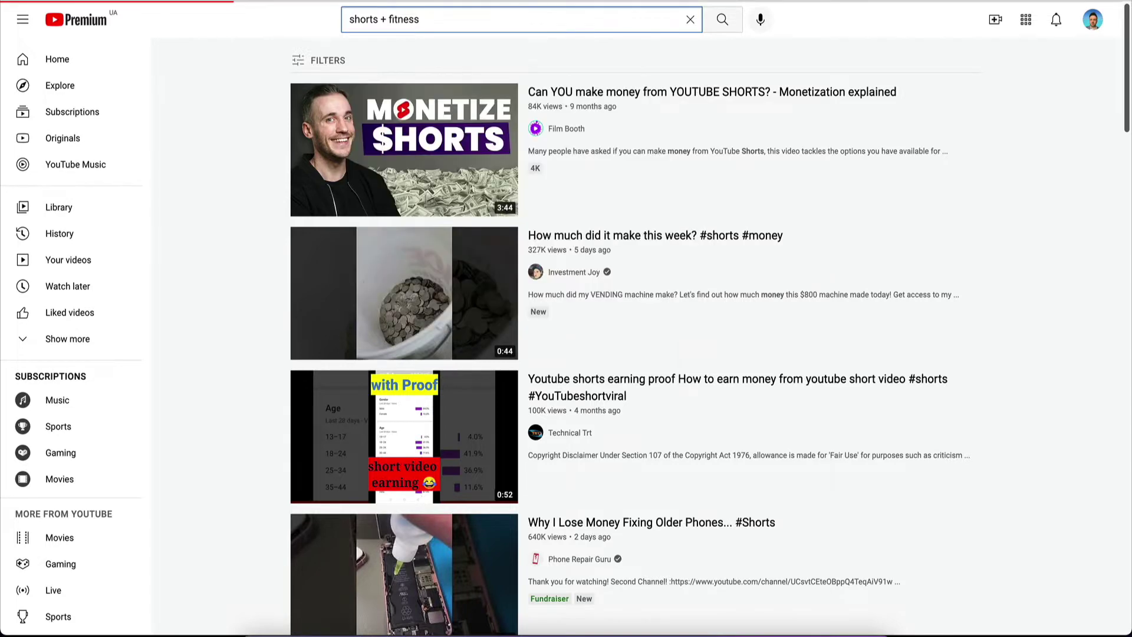
# - Limit the new fitness results to a duration under 4 minutes and skim the list
pyautogui.click(319, 64)
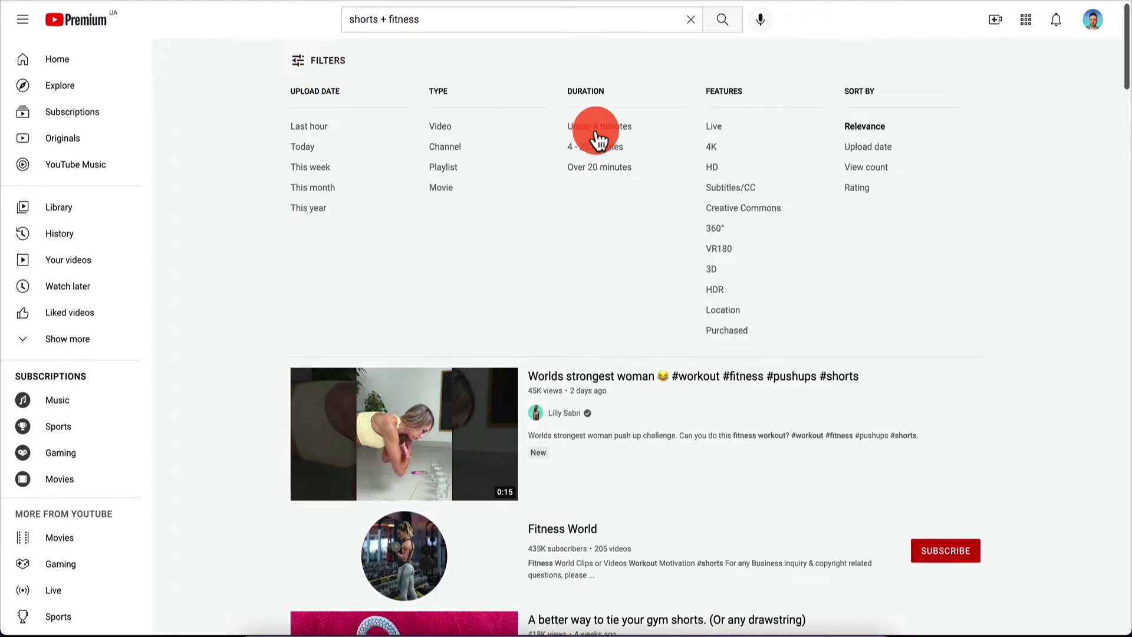
pyautogui.click(599, 126)
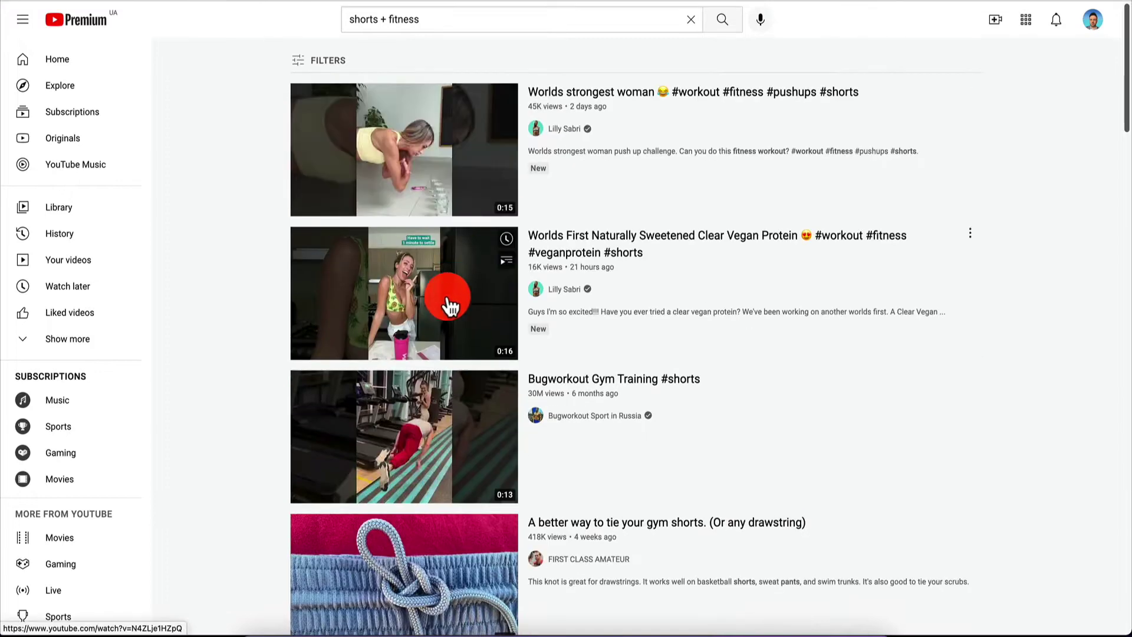
pyautogui.scroll(-5, 450, 305)
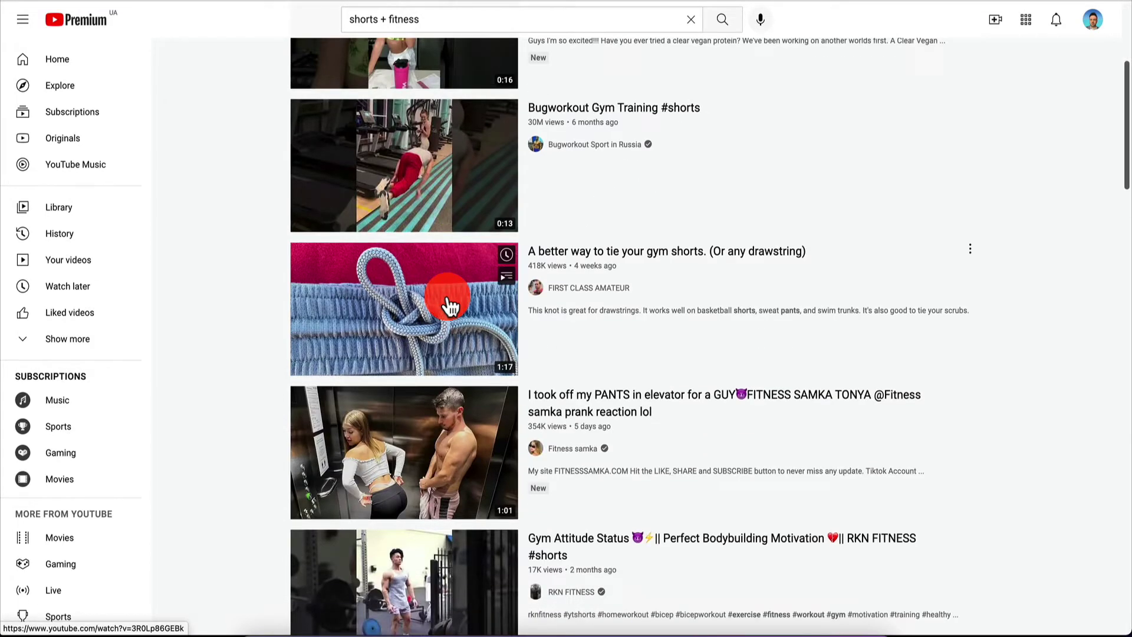
pyautogui.scroll(5, 448, 305)
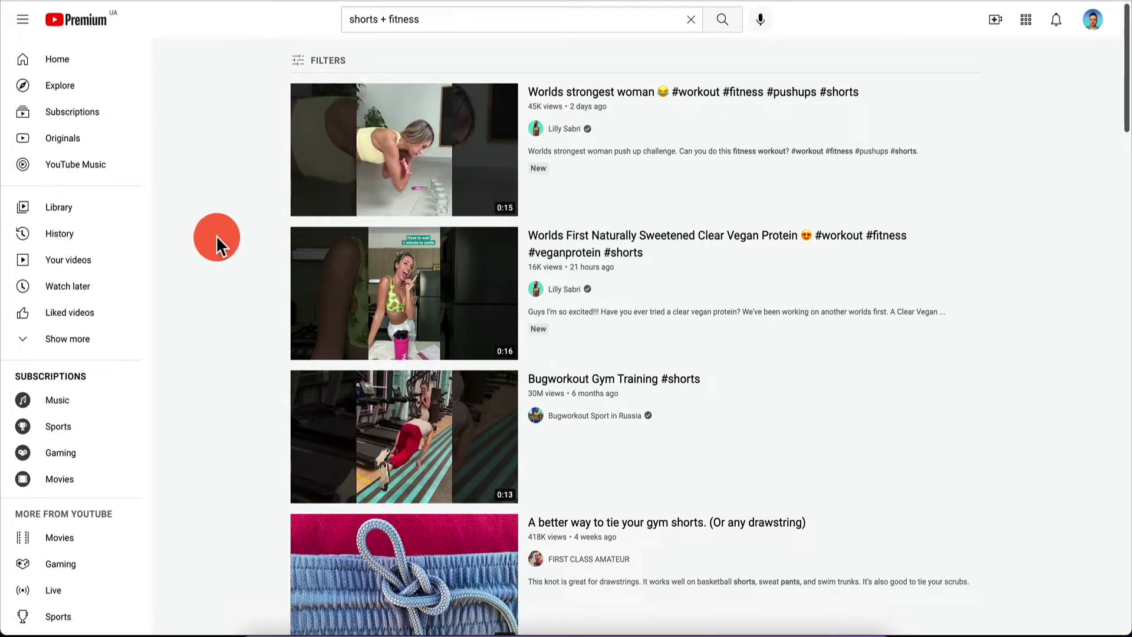
# - Look through the filtered "shorts + fitness" results for popular short videos
pyautogui.scroll(-10, 216, 235)
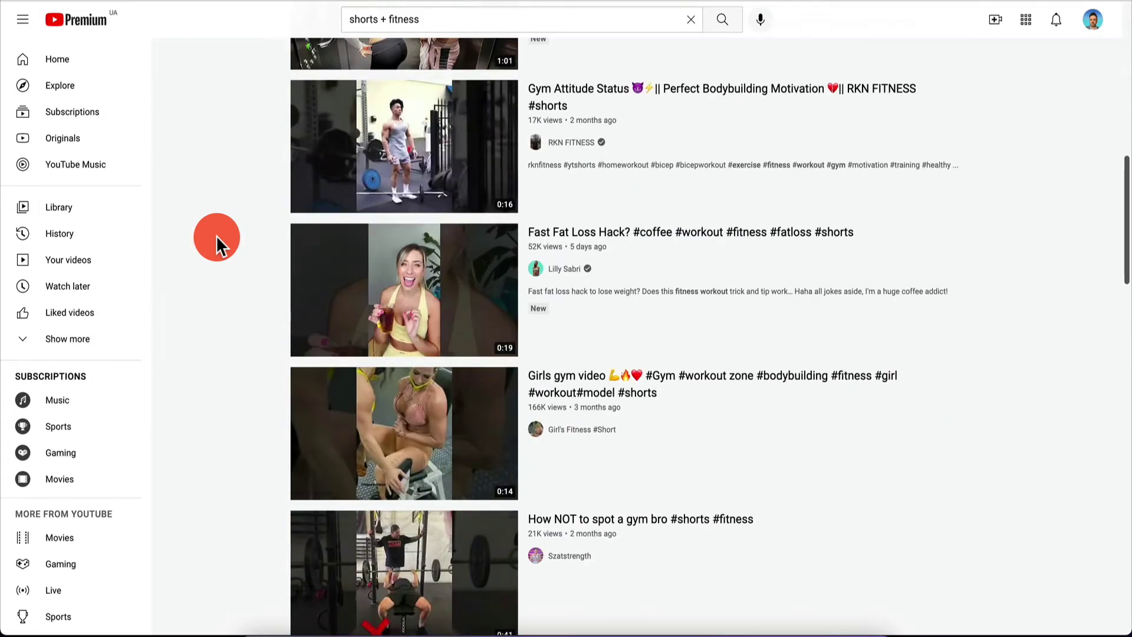
pyautogui.scroll(-10, 216, 236)
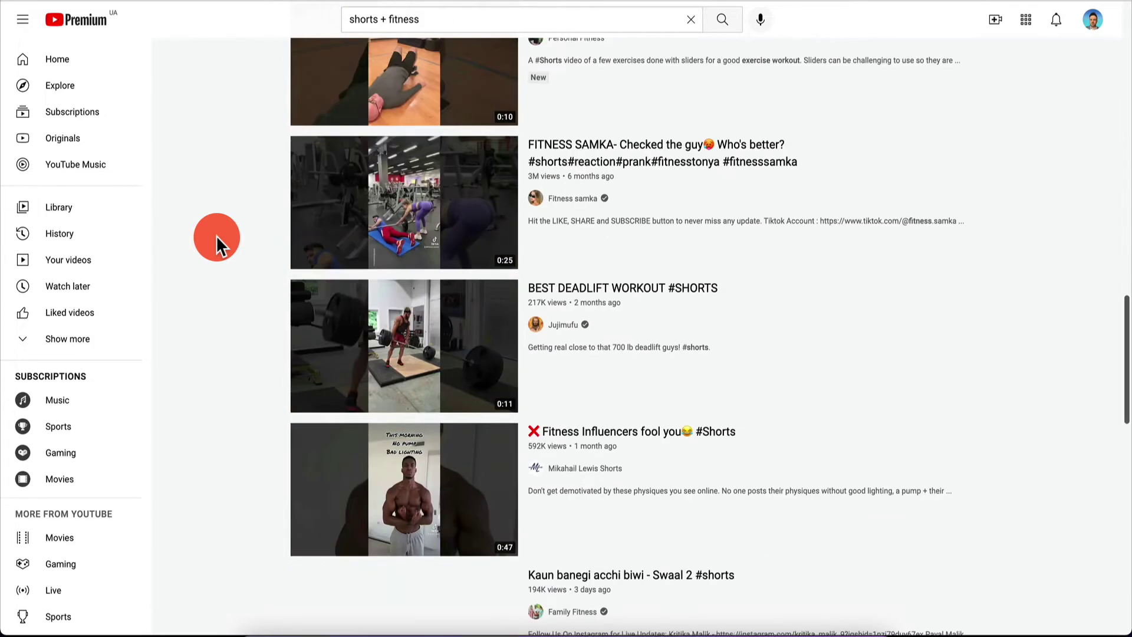
pyautogui.scroll(-10, 216, 236)
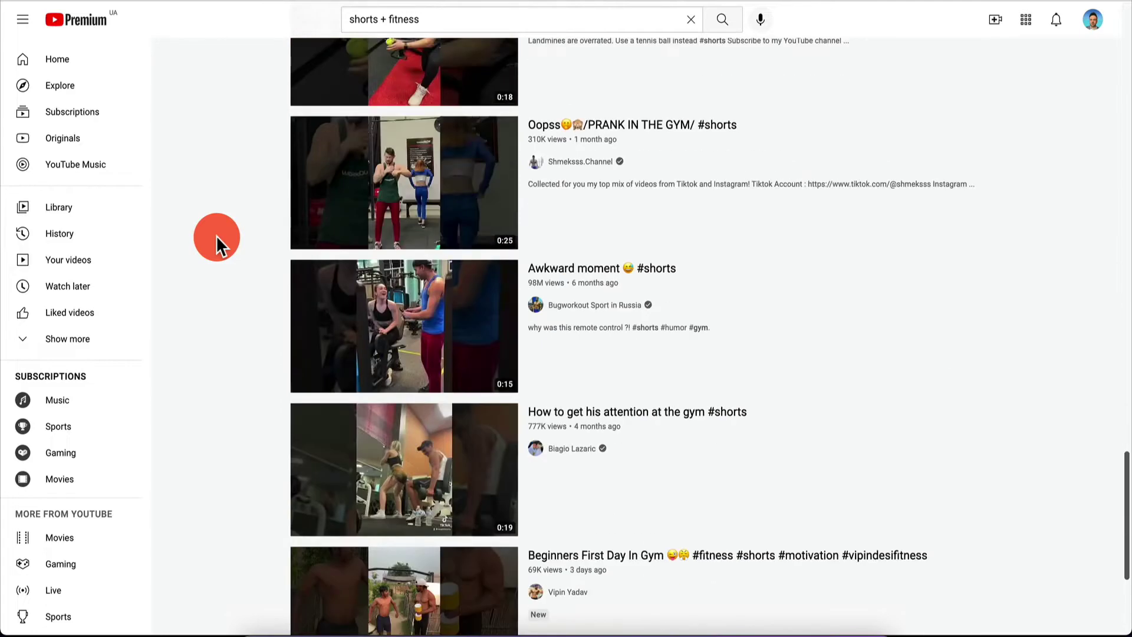
pyautogui.scroll(-1, 216, 235)
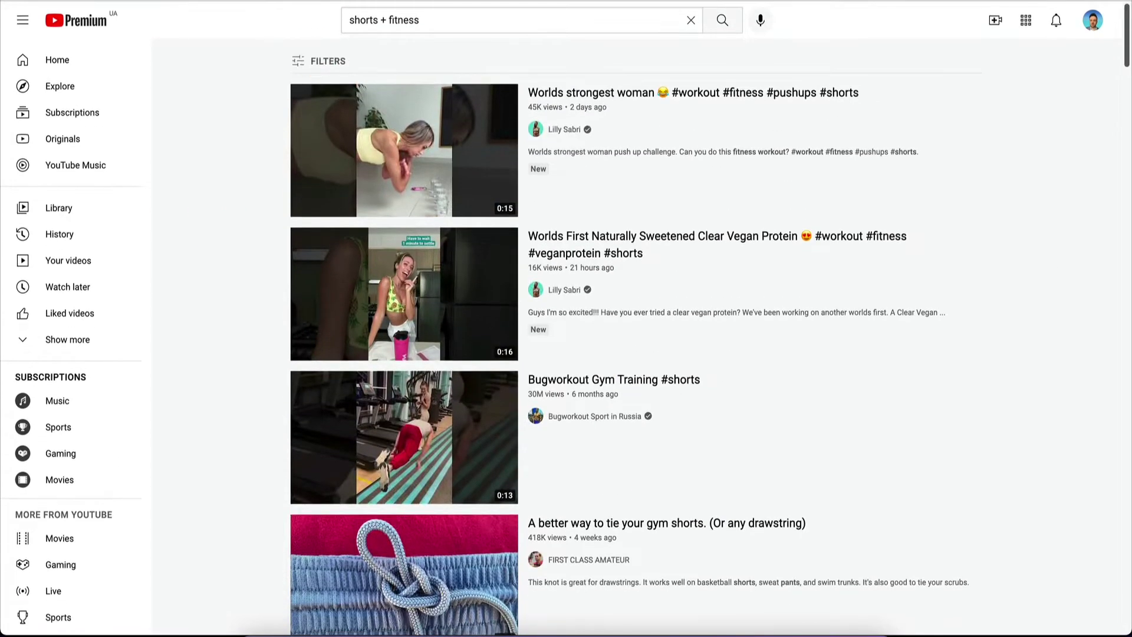
# - Replace the fitness keyword, search for "shorts + dating" and limit the results to videos under 4 minutes
pyautogui.click(450, 19)
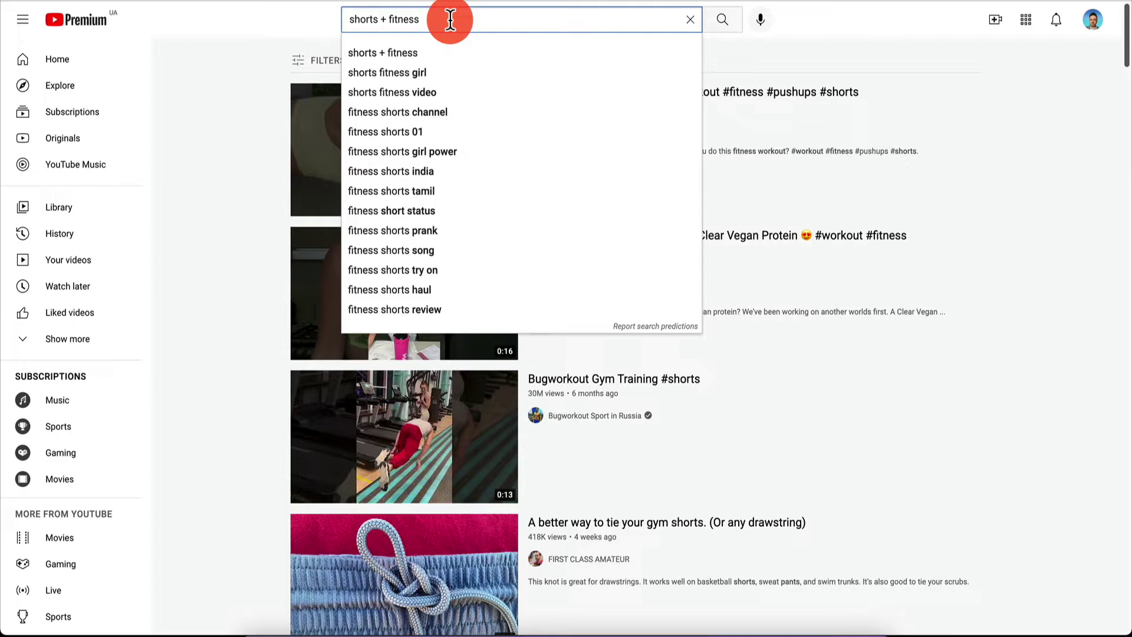
pyautogui.press('BackSpace')
pyautogui.press('BackSpace')
pyautogui.press('BackSpace')
pyautogui.press('BackSpace')
pyautogui.press('BackSpace')
pyautogui.press('BackSpace')
pyautogui.press('BackSpace')
pyautogui.write('dating')
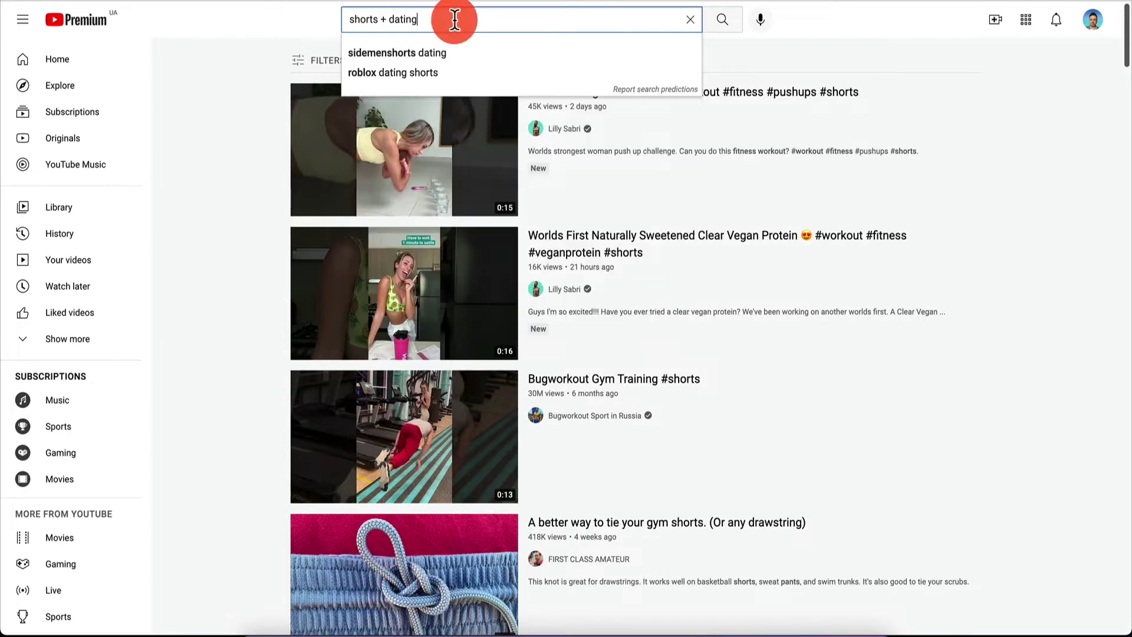
pyautogui.press('Return')
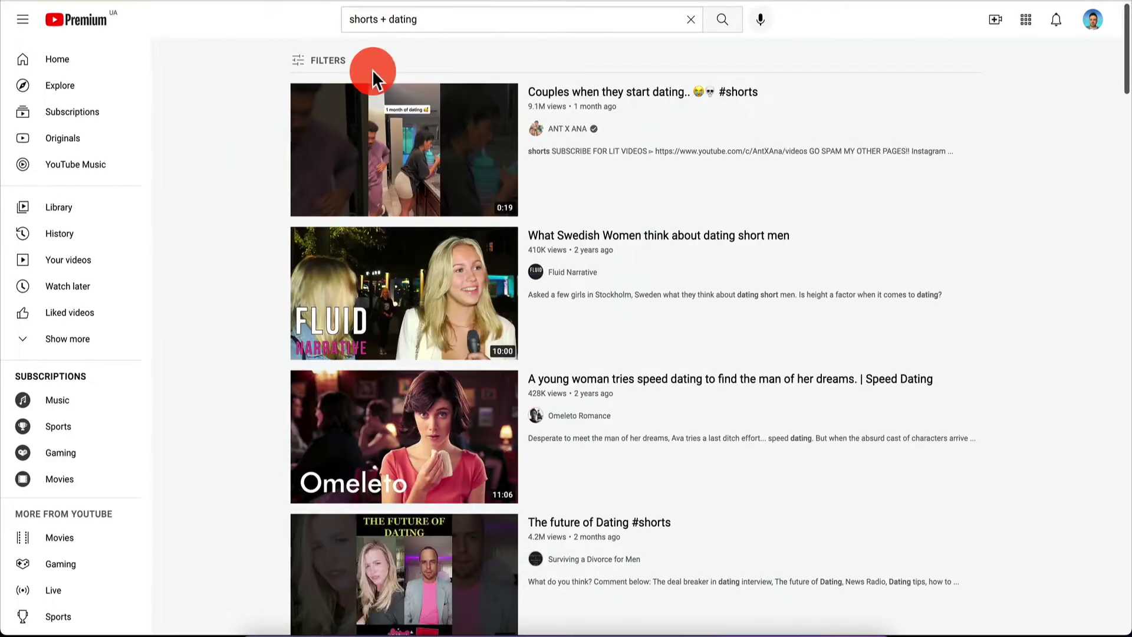
pyautogui.click(330, 61)
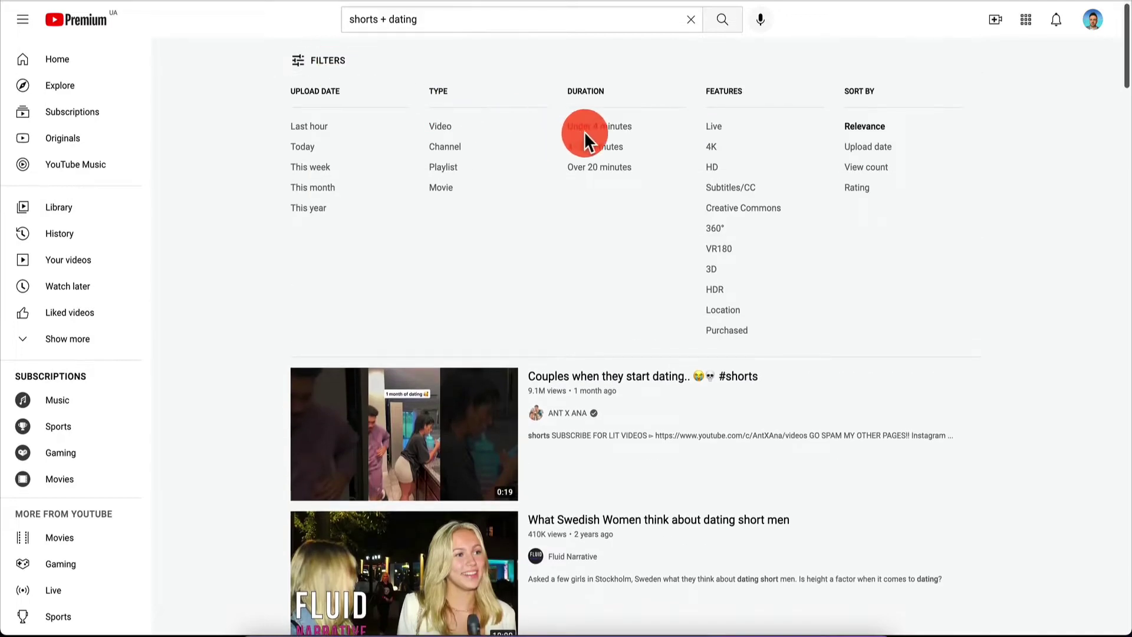
pyautogui.click(600, 127)
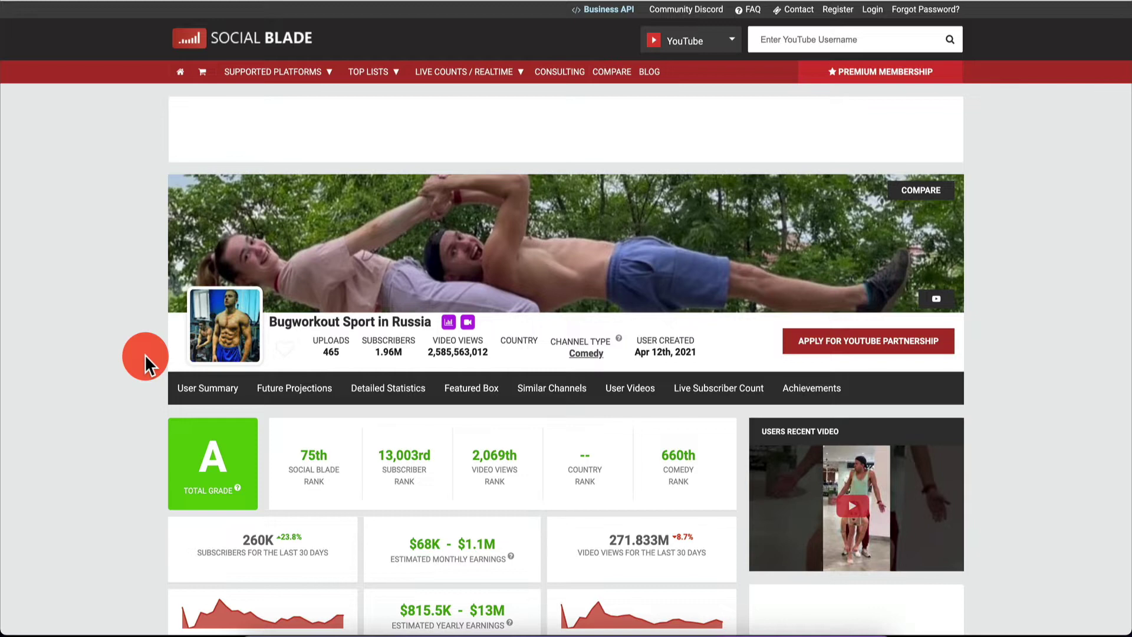
# - Examine the Bugworkout Sport in Russia channel's statistics on Social Blade and browse its uploads on YouTube
pyautogui.scroll(-3, 144, 355)
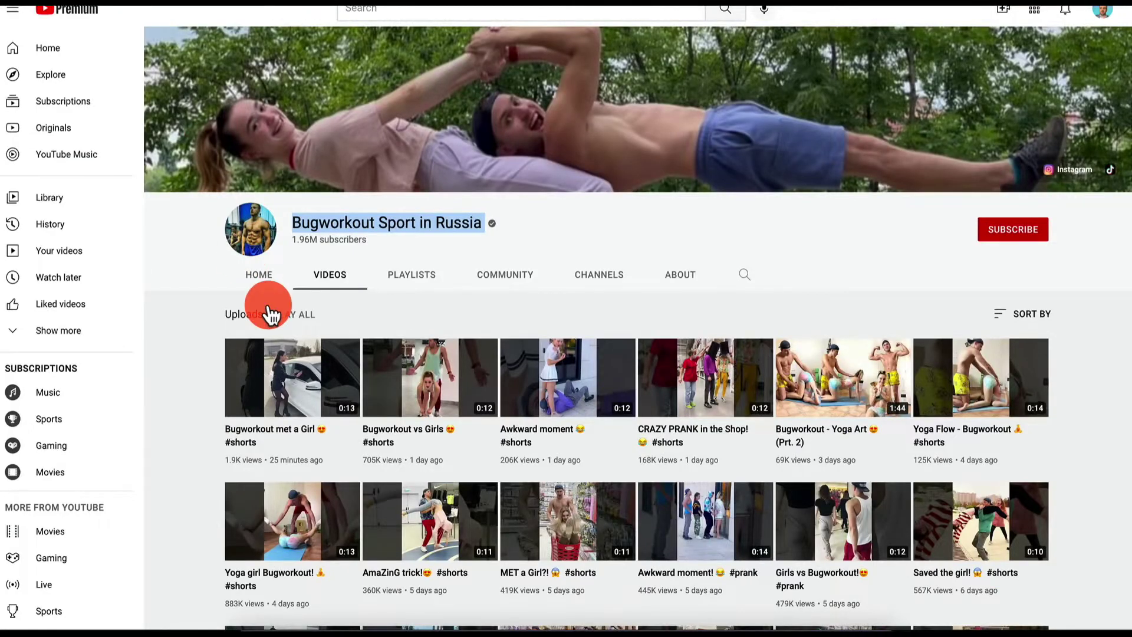
pyautogui.scroll(-8, 458, 400)
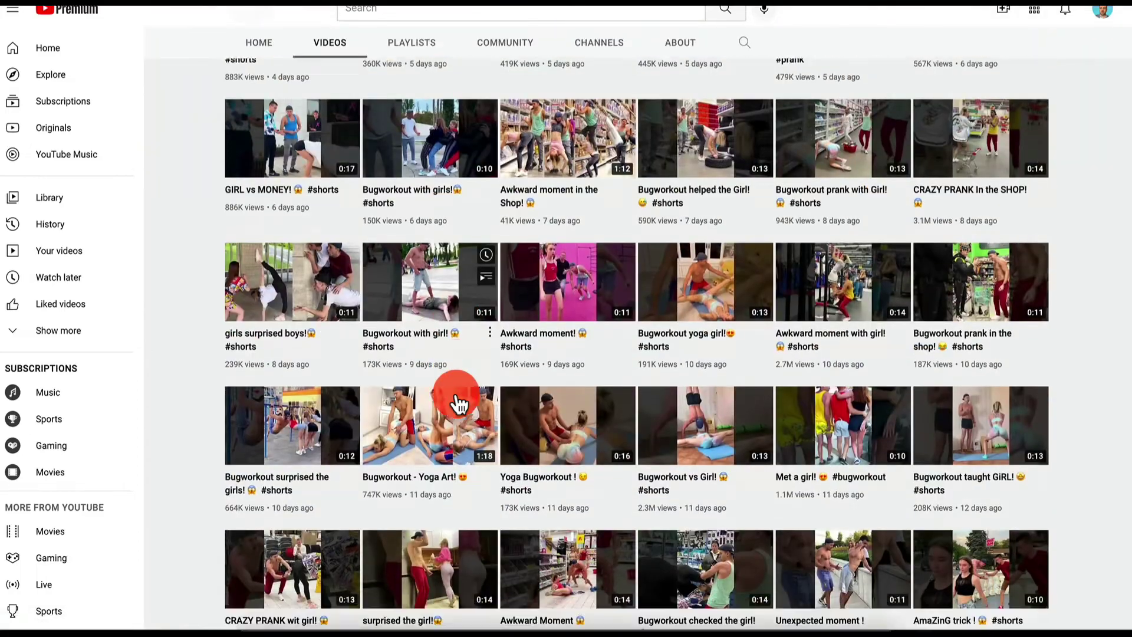
pyautogui.scroll(-2, 458, 403)
pyautogui.scroll(-1, 442, 310)
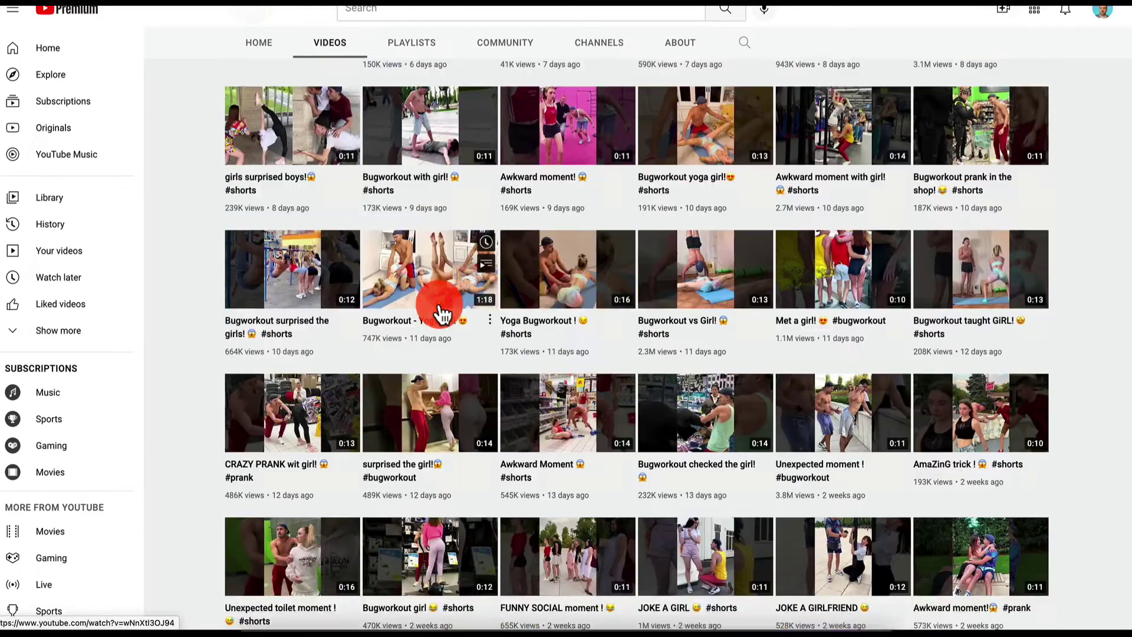
pyautogui.scroll(-9, 442, 314)
pyautogui.scroll(-12, 443, 312)
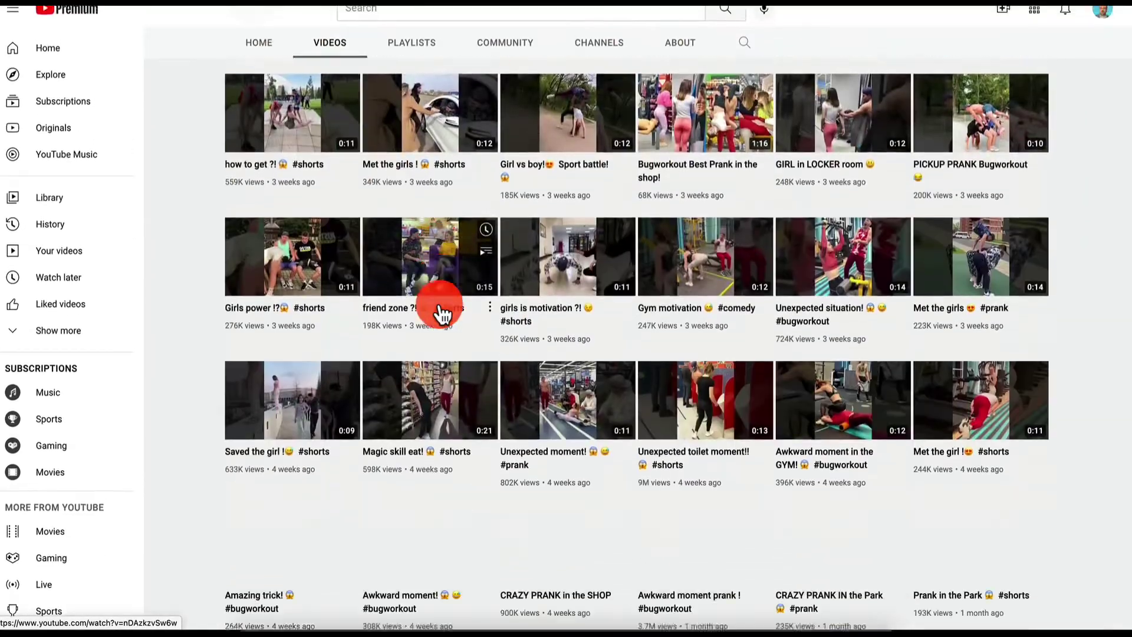
pyautogui.scroll(-15, 442, 312)
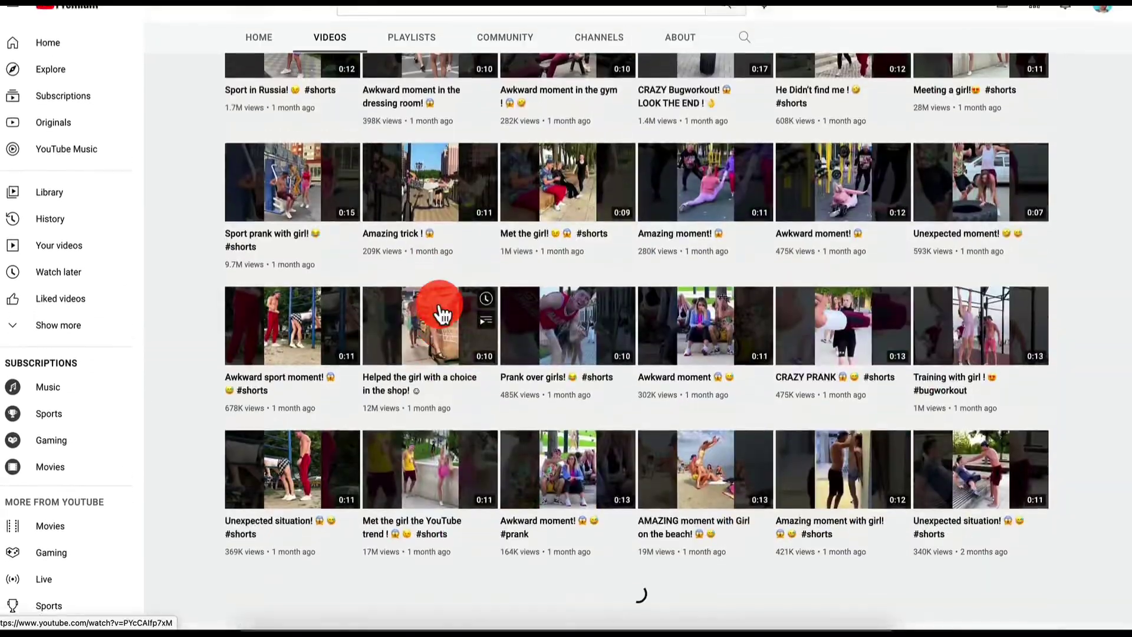
pyautogui.scroll(-15, 442, 313)
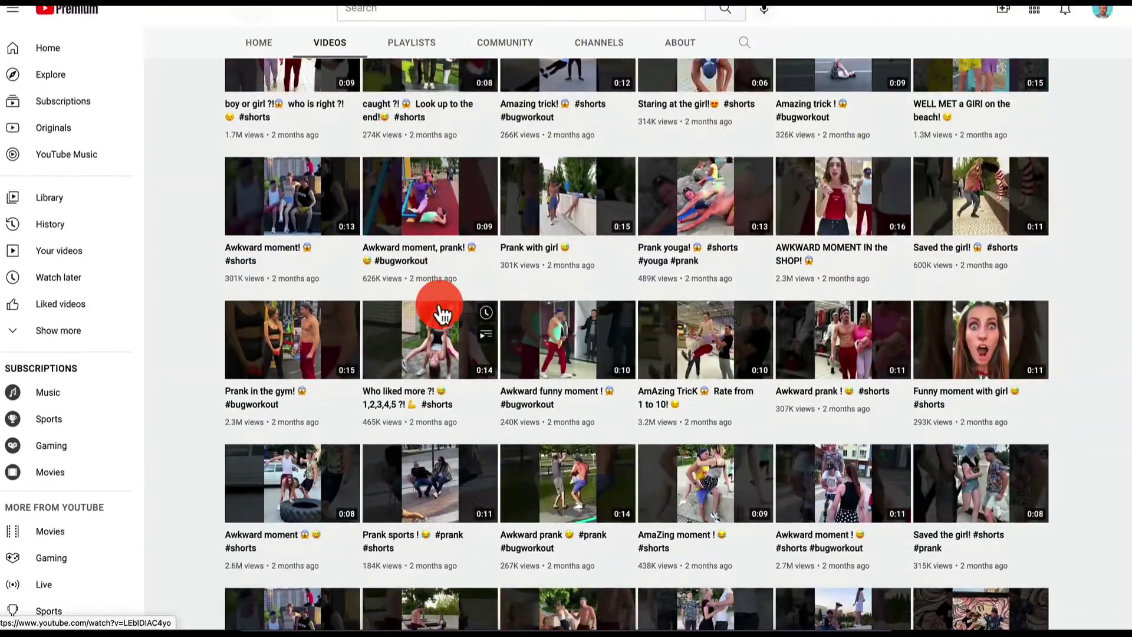
pyautogui.scroll(-15, 443, 314)
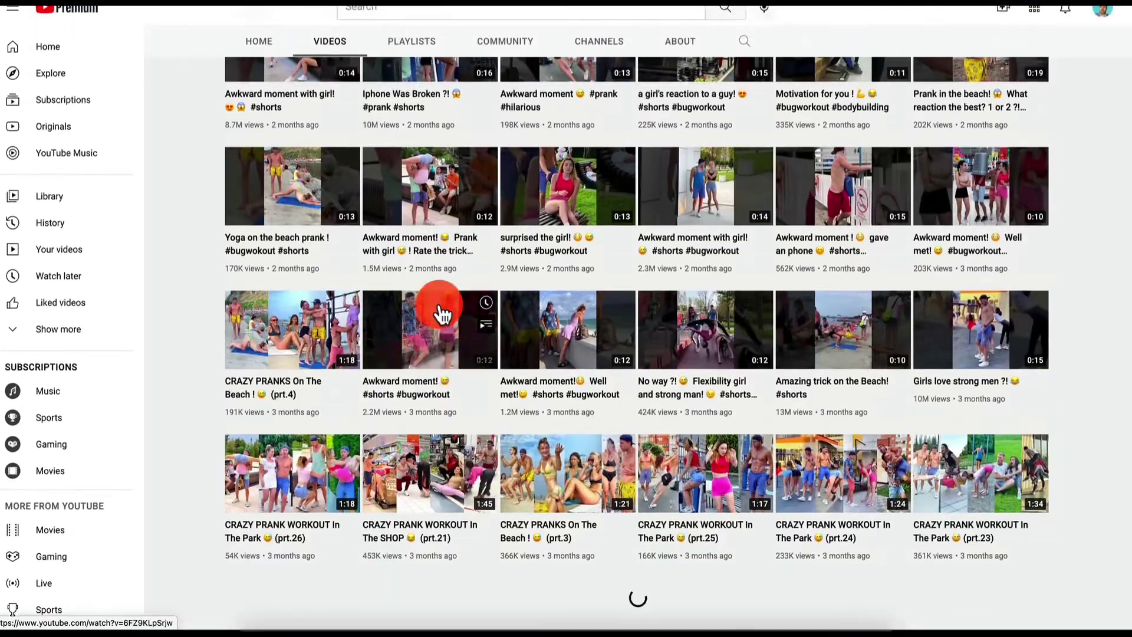
pyautogui.scroll(-15, 442, 314)
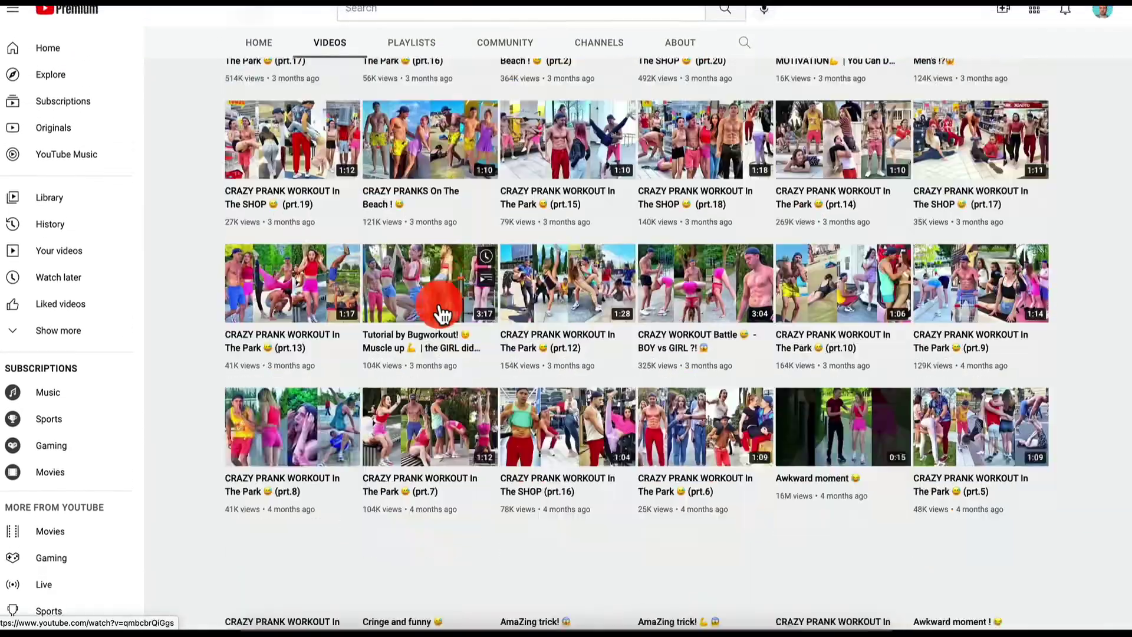
pyautogui.scroll(-15, 442, 314)
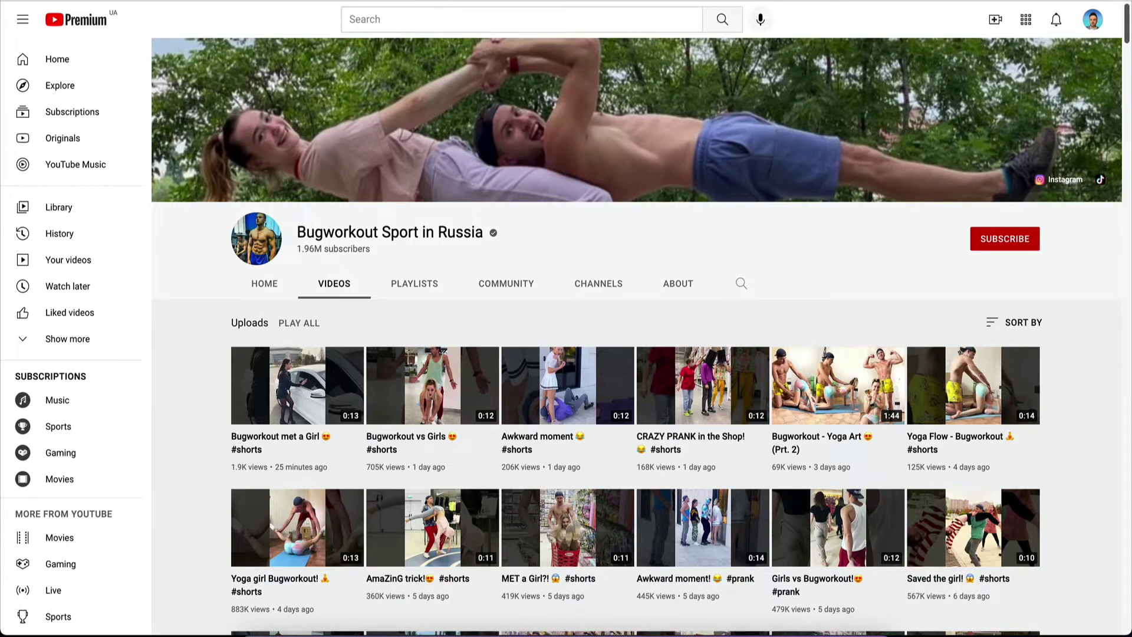
# - Go to canva.com and log in to the Canva account
pyautogui.write('canva.com')
pyautogui.press('Return')
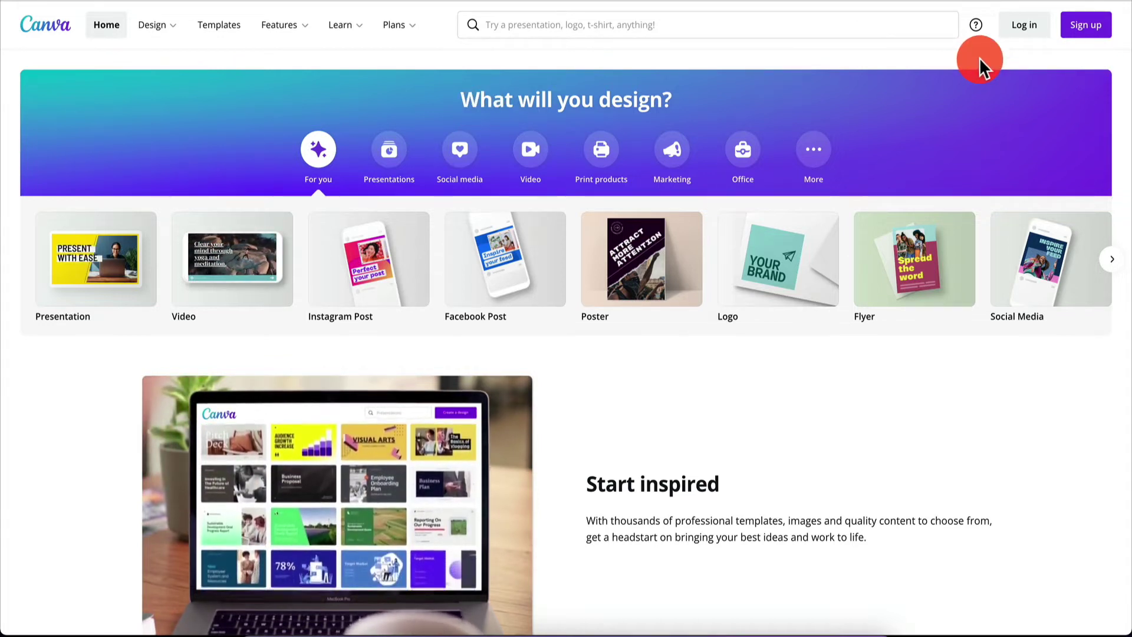
pyautogui.click(1024, 25)
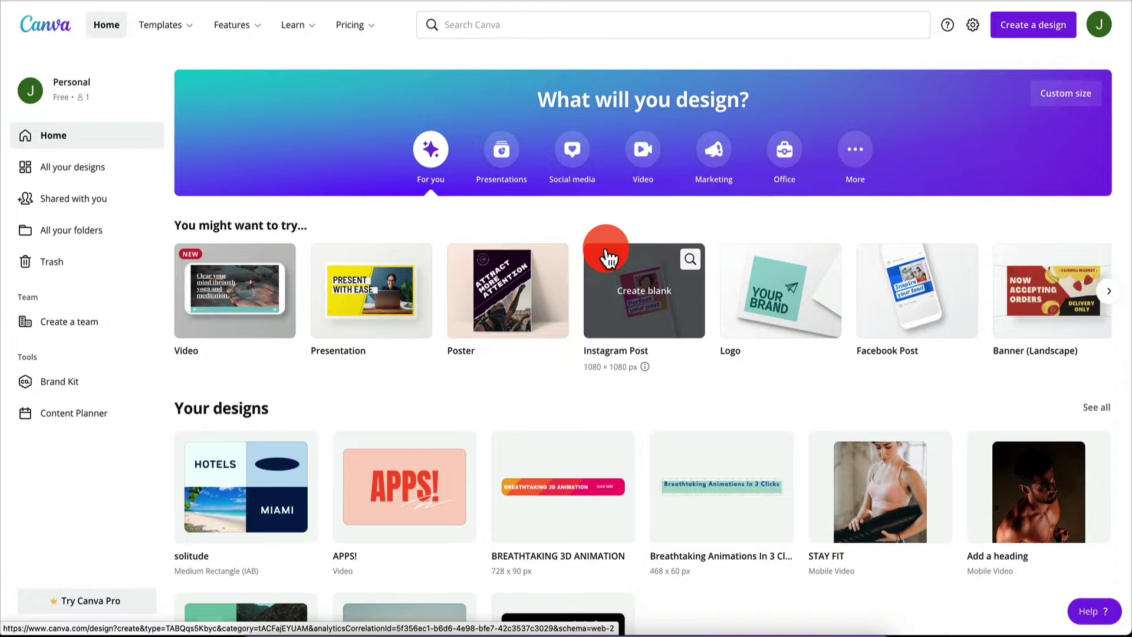
# - Search the design types for "shorts" and create a blank Youtube Shorts design
pyautogui.click(1051, 35)
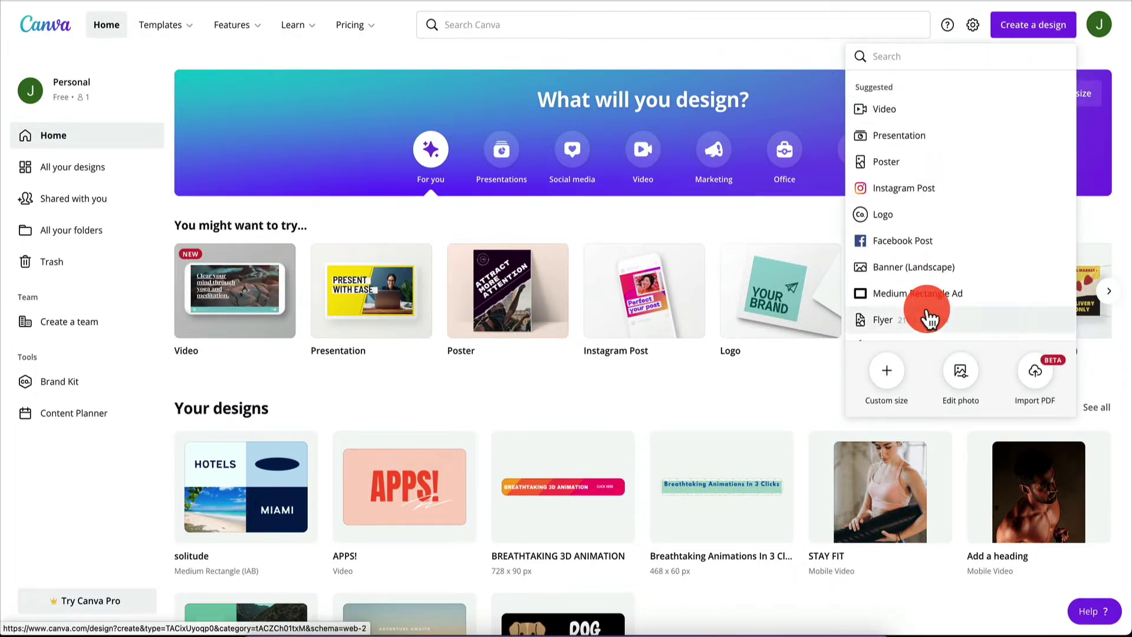
pyautogui.click(949, 54)
pyautogui.write('shorts')
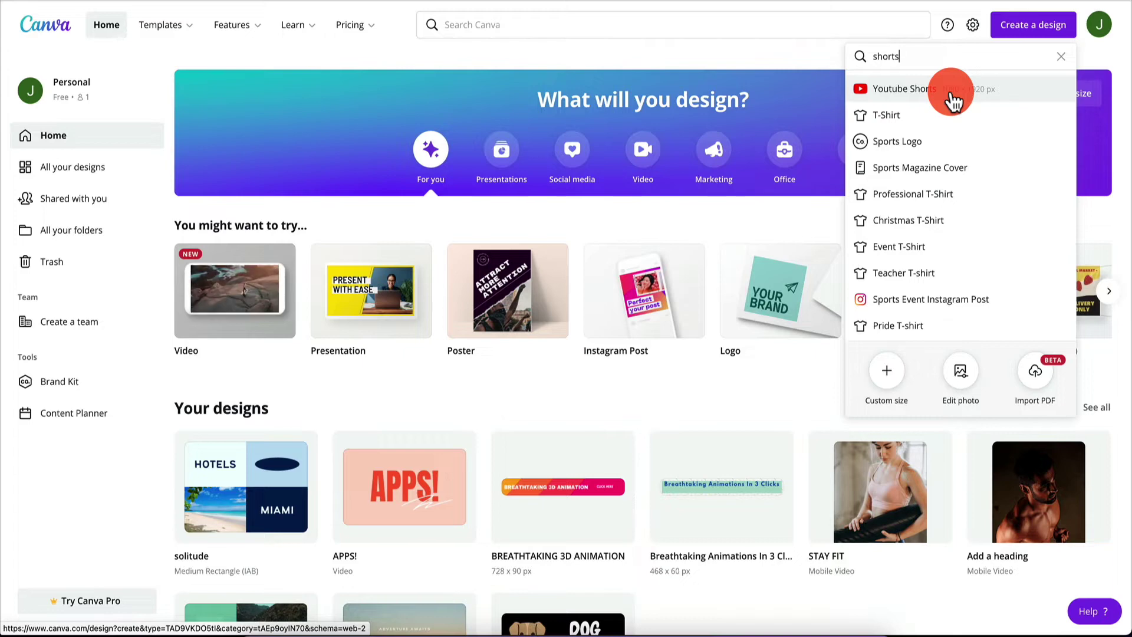
pyautogui.click(917, 90)
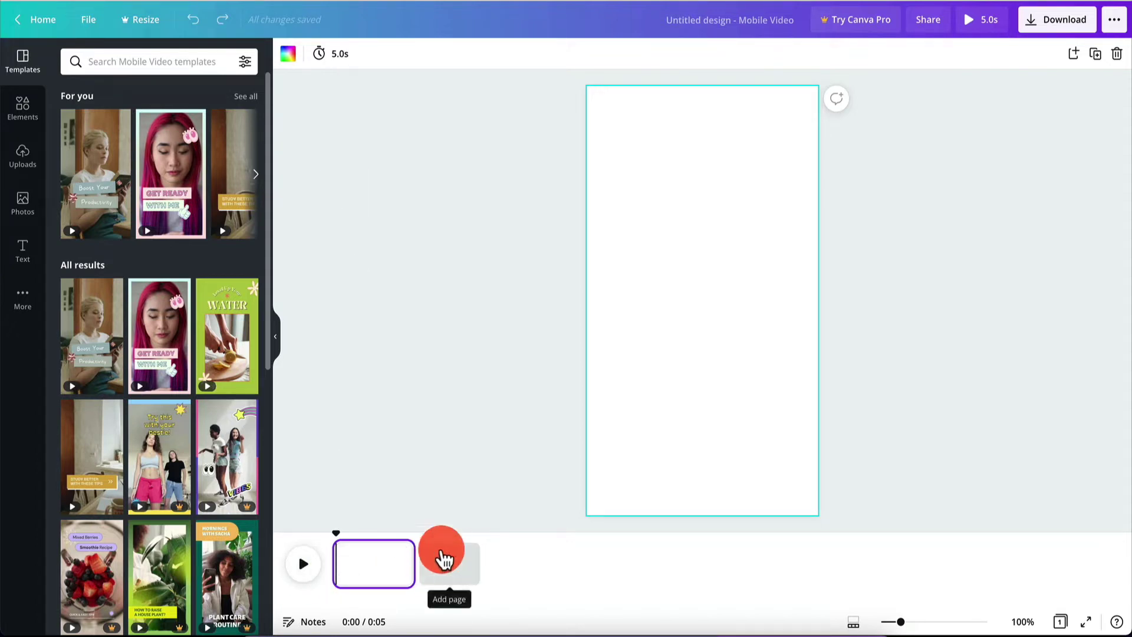
# - Apply the first page of the "Get Ready With Me" template to the blank page and preview it
pyautogui.moveTo(183, 162)
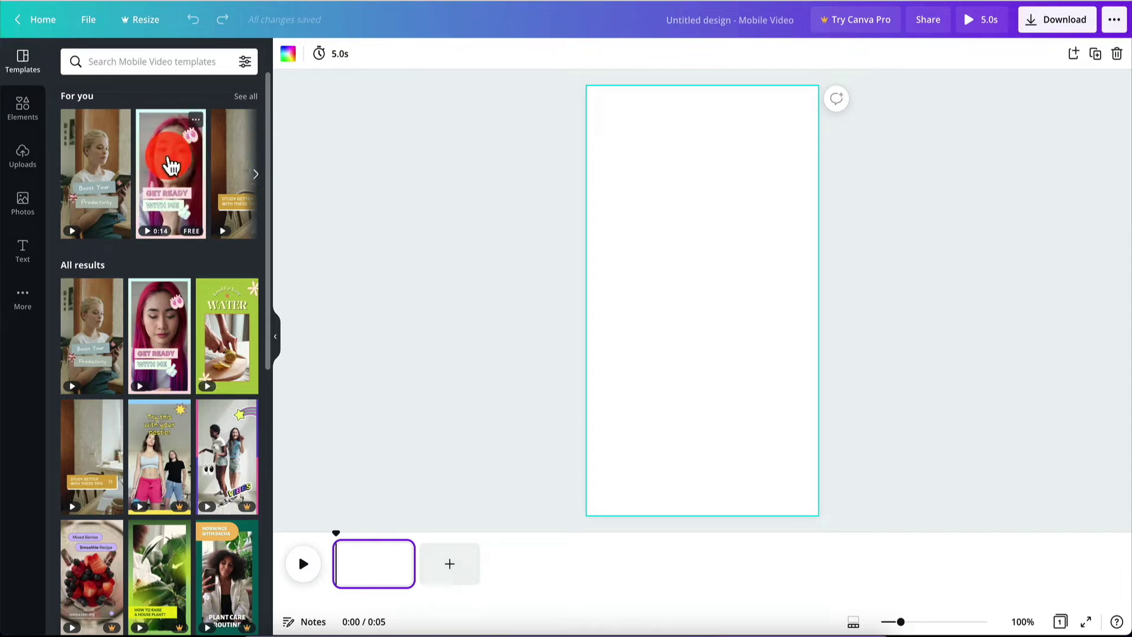
pyautogui.moveTo(171, 164); pyautogui.dragTo(639, 169)
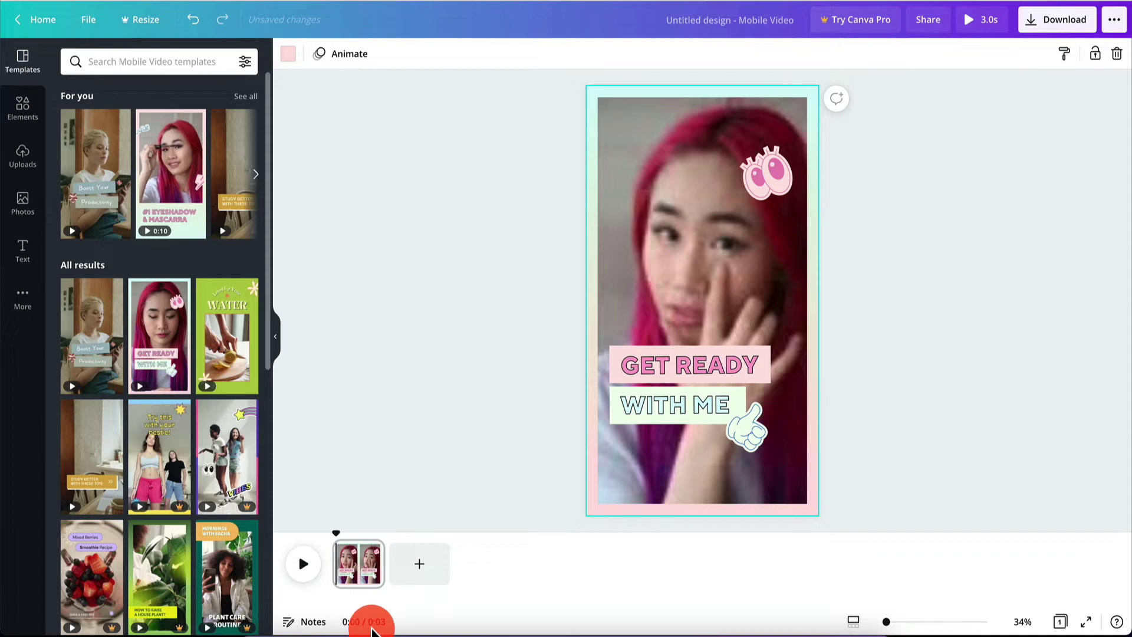
pyautogui.click(304, 565)
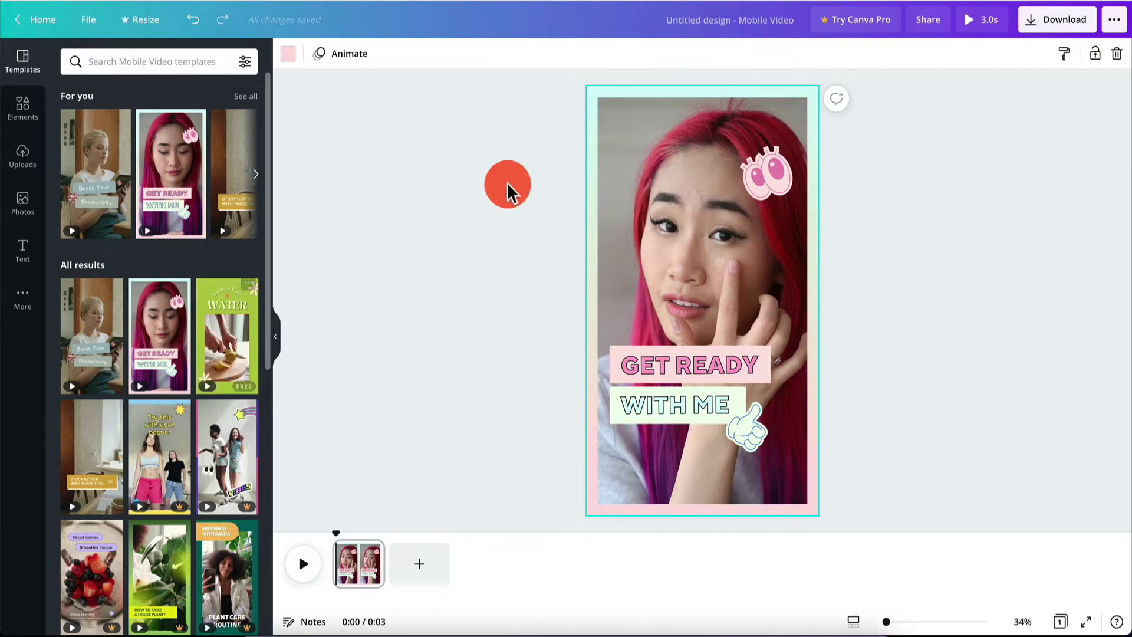
# - Delete the template's frame, photo, background, eye sticker, text boxes and hand graphic to leave the page blank
pyautogui.click(642, 103)
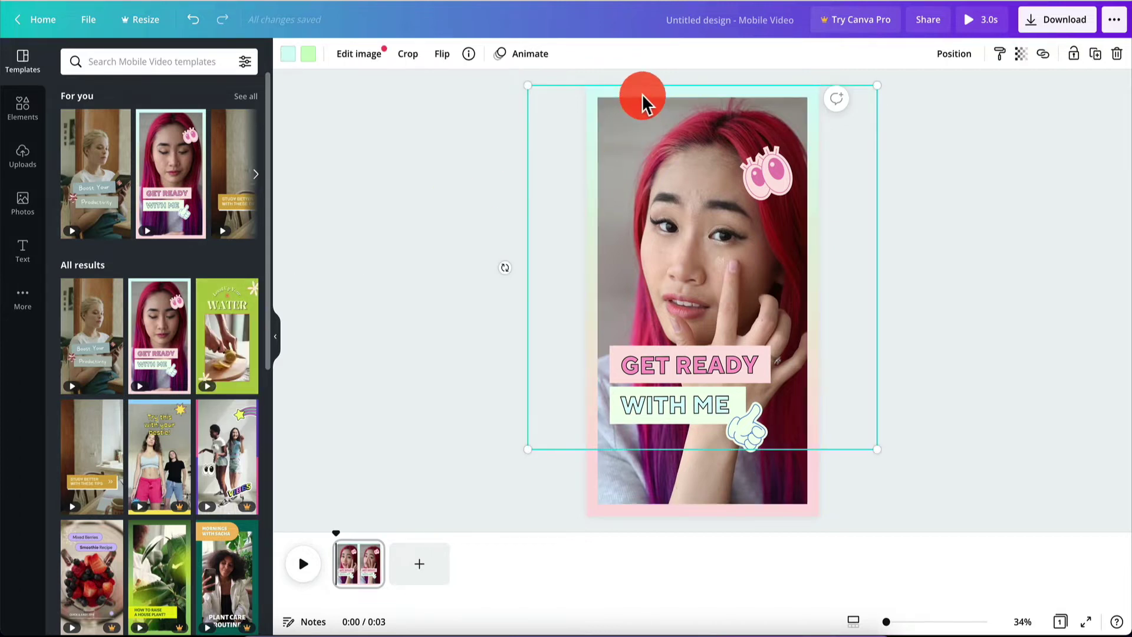
pyautogui.click(643, 101)
pyautogui.click(658, 182)
pyautogui.press('Delete')
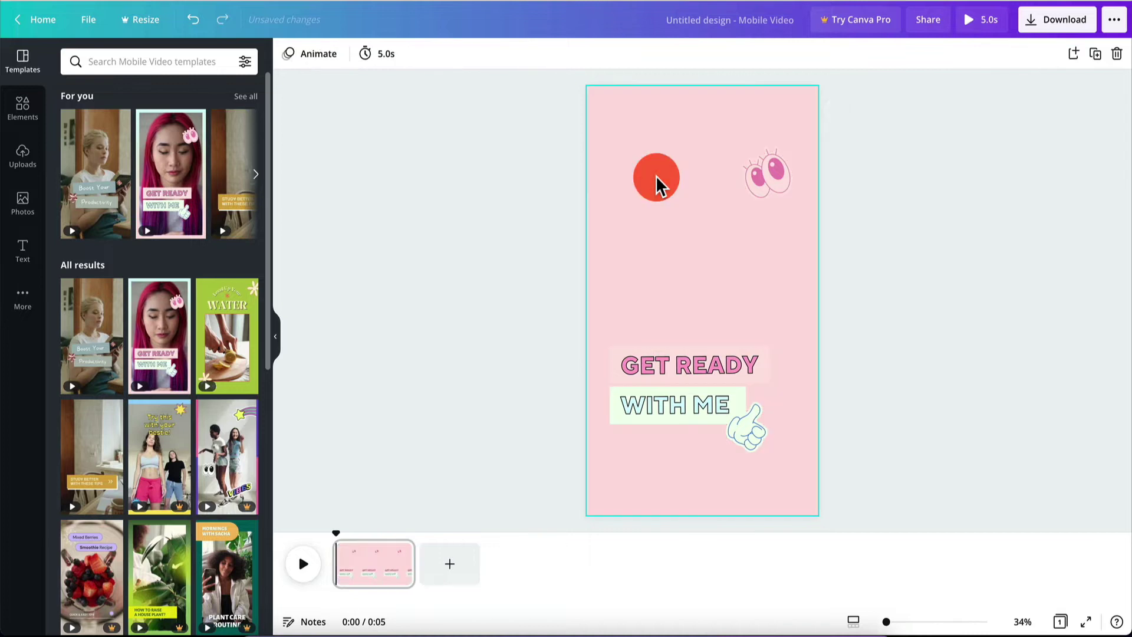
pyautogui.click(688, 172)
pyautogui.press('Delete')
pyautogui.click(772, 172)
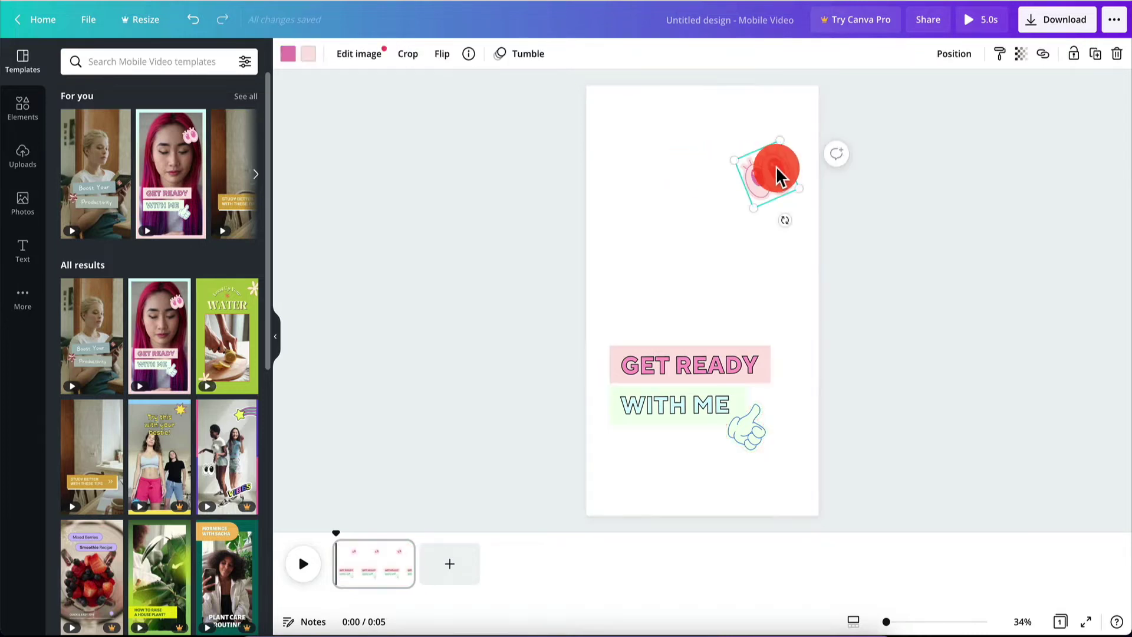
pyautogui.press('Delete')
pyautogui.click(724, 382)
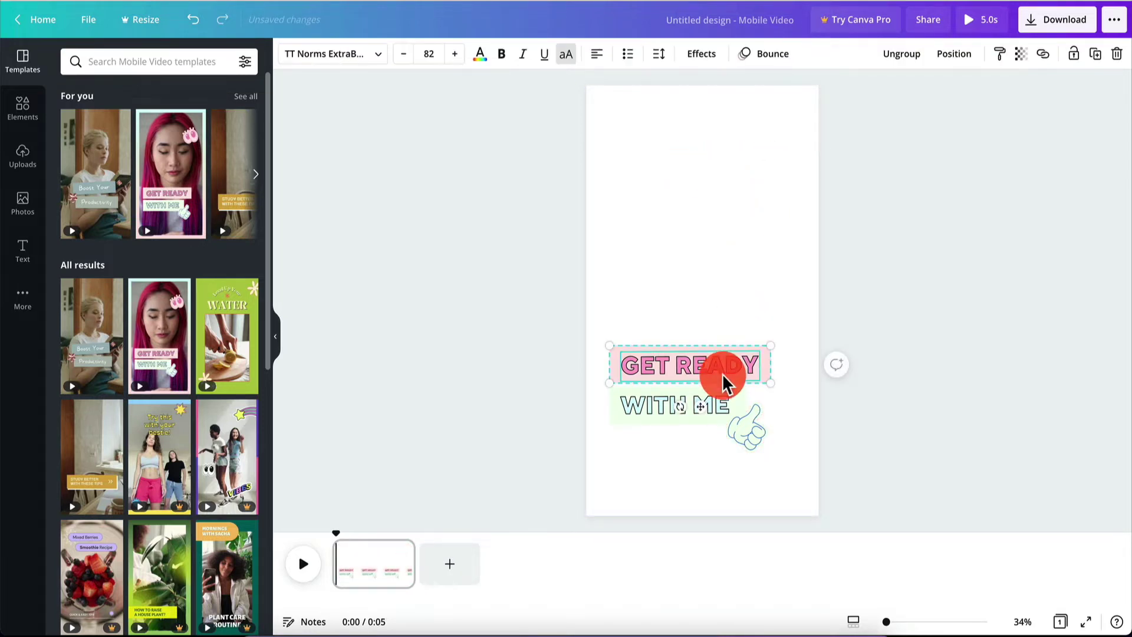
pyautogui.press('Delete')
pyautogui.press('Delete')
pyautogui.click(372, 551)
pyautogui.moveTo(375, 536); pyautogui.dragTo(328, 539)
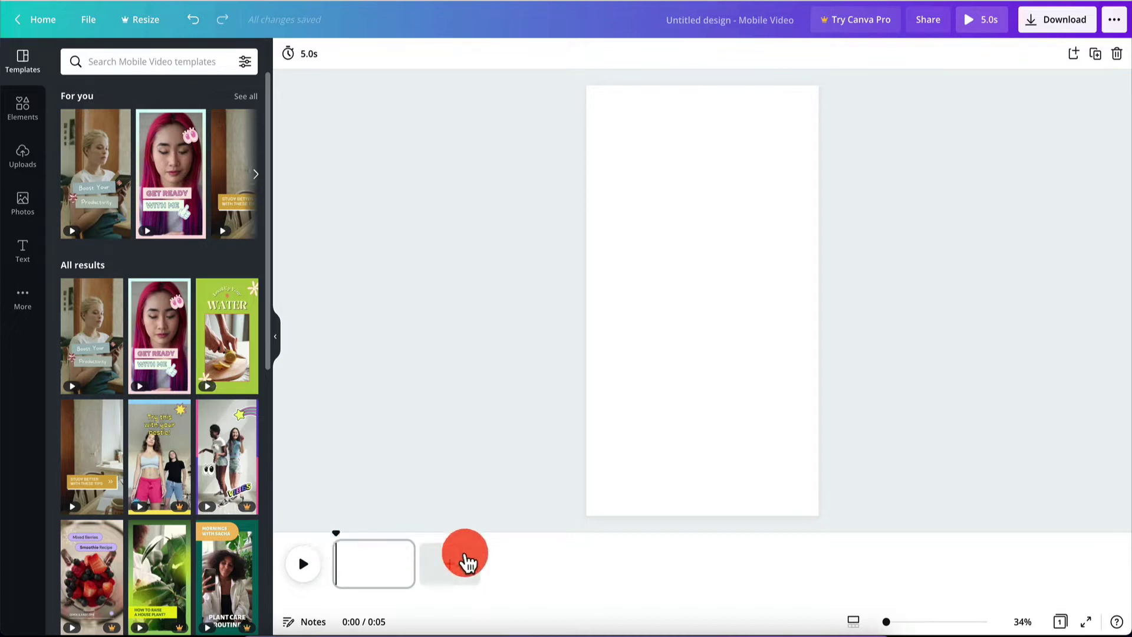
# - Add three more blank pages to the video timeline
pyautogui.click(457, 569)
pyautogui.click(528, 569)
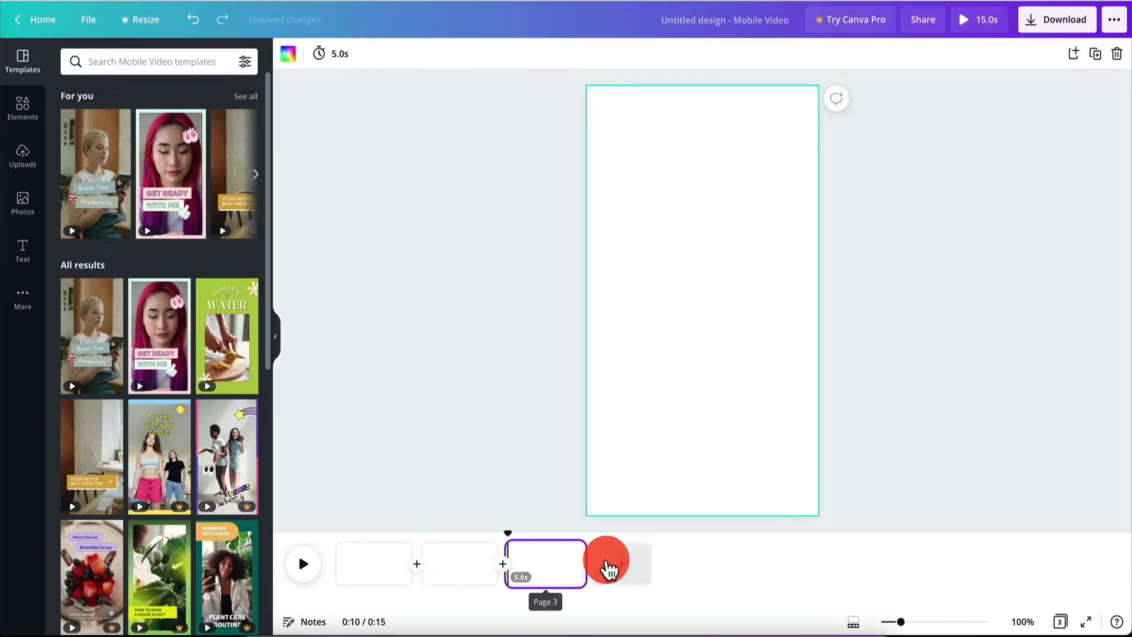
pyautogui.click(610, 569)
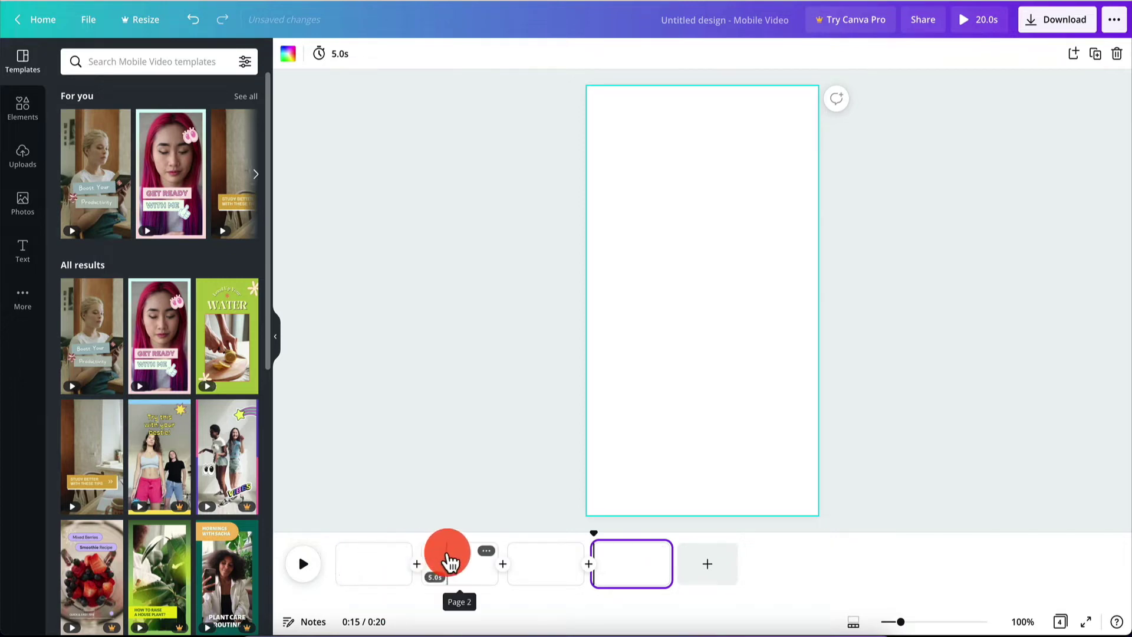
# - Set the timing of all four pages to 3.0 seconds, starting from the first page
pyautogui.click(444, 563)
pyautogui.click(352, 566)
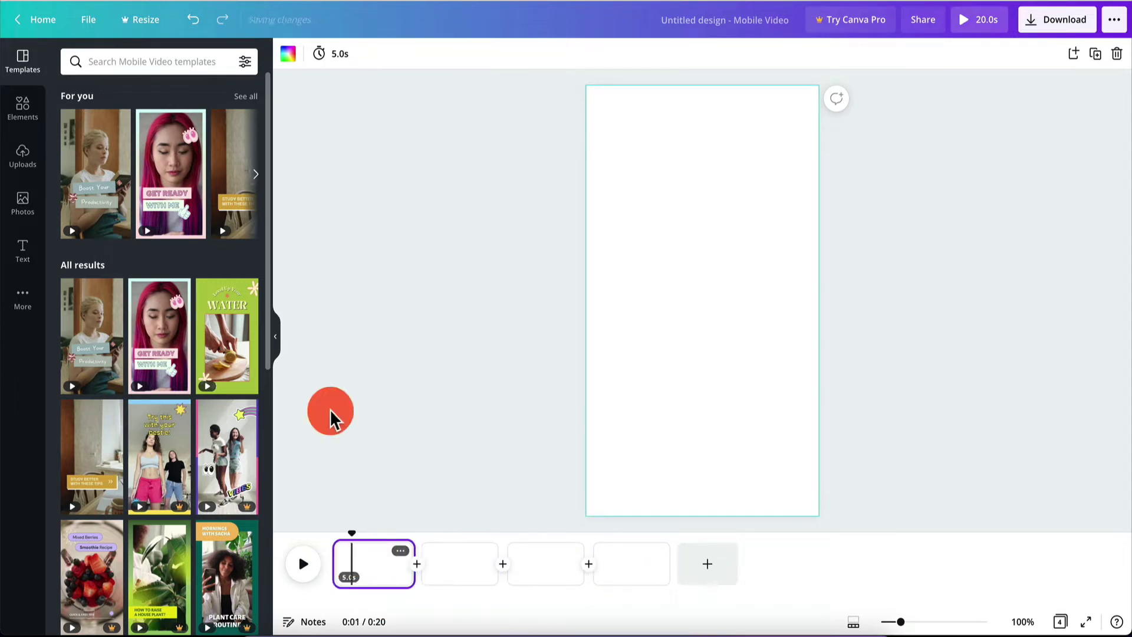
pyautogui.click(343, 58)
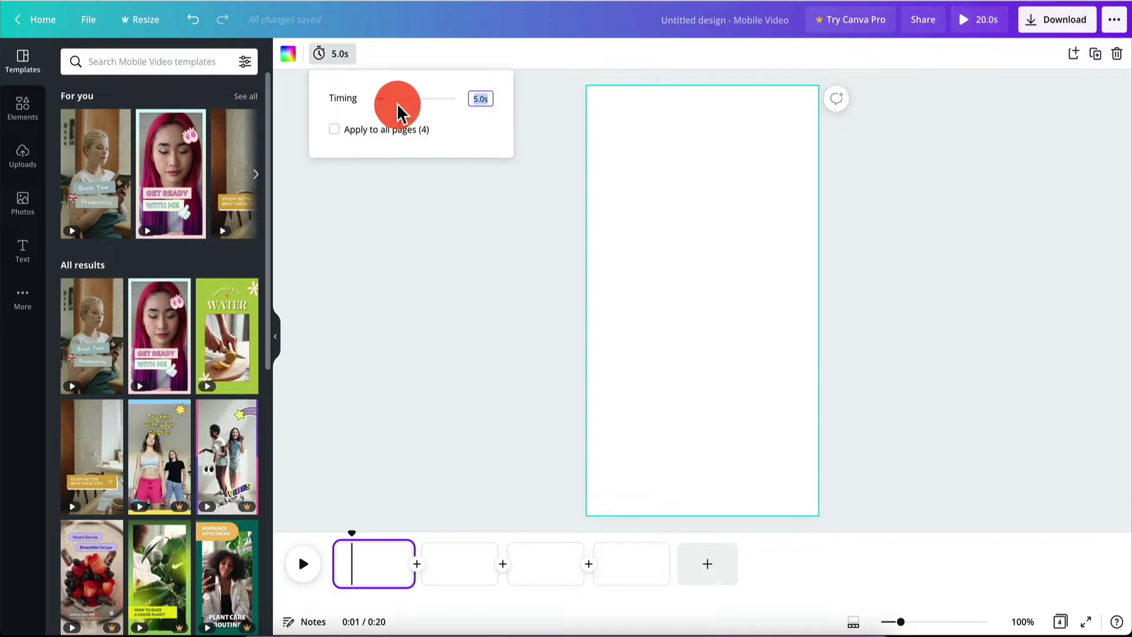
pyautogui.click(479, 99)
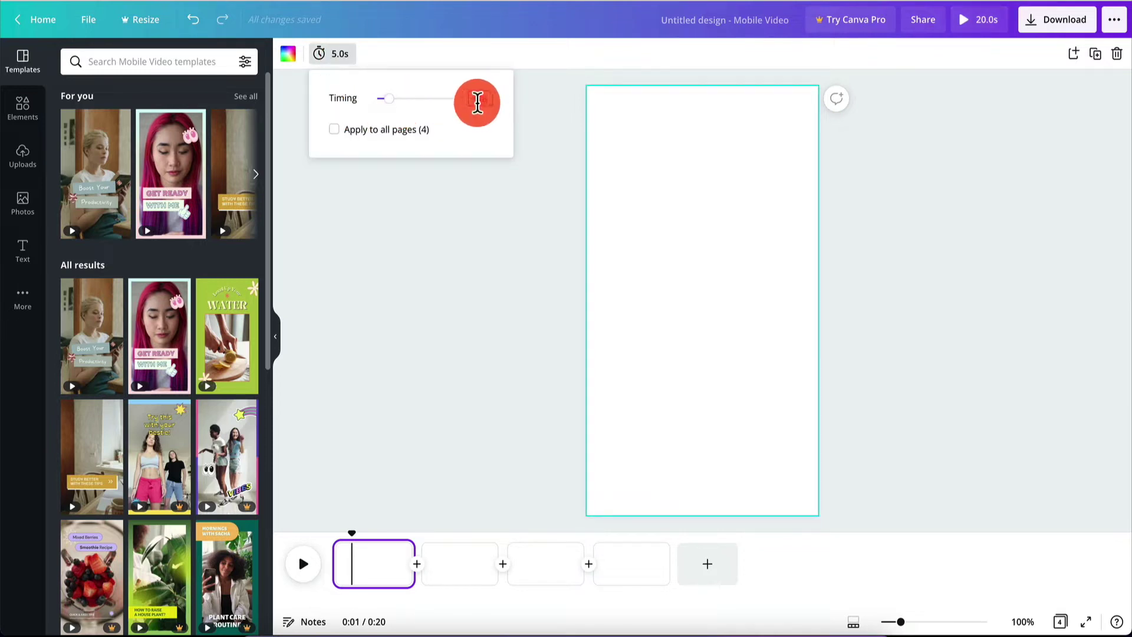
pyautogui.click(334, 129)
pyautogui.click(475, 98)
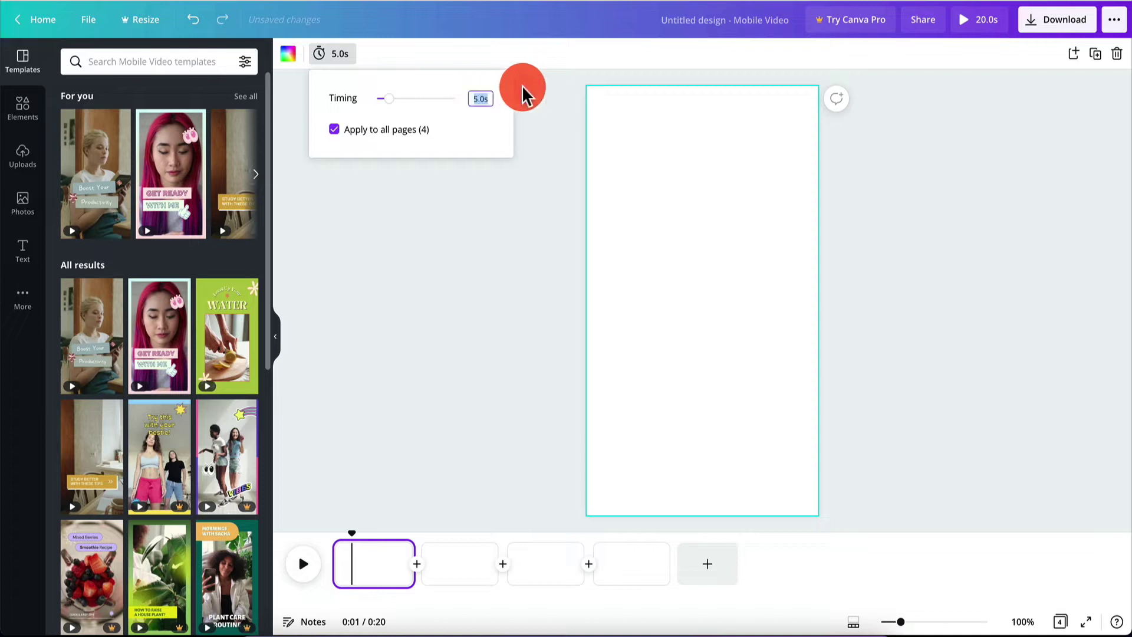
pyautogui.write('3')
pyautogui.press('Return')
pyautogui.moveTo(410, 573); pyautogui.dragTo(392, 627)
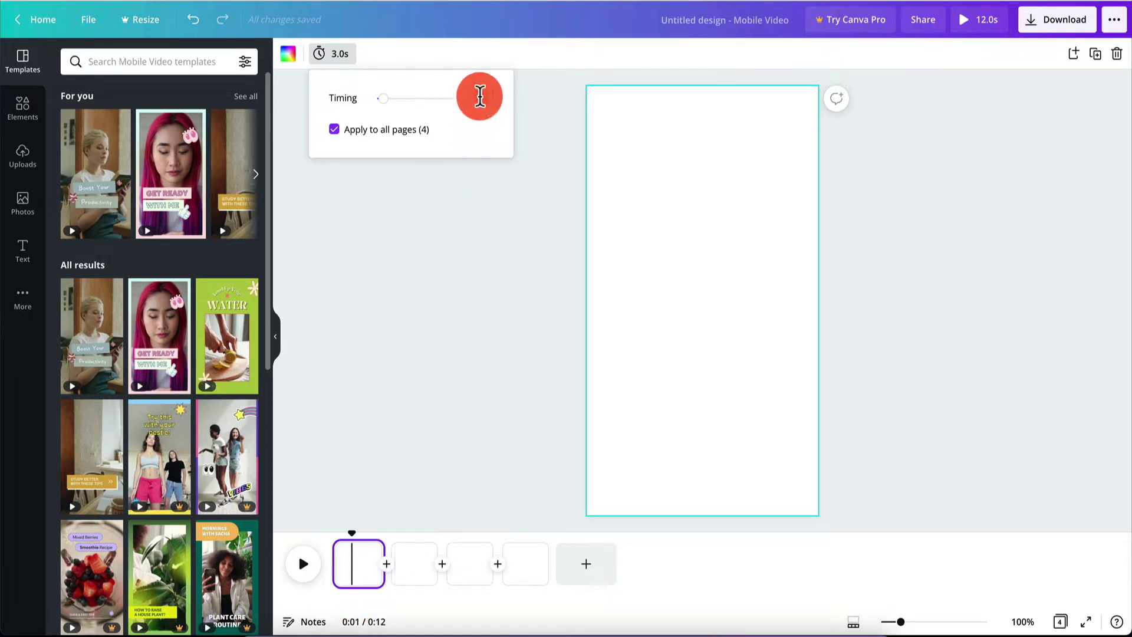
# - Set the timing of all four pages to 5.0 seconds
pyautogui.write('5')
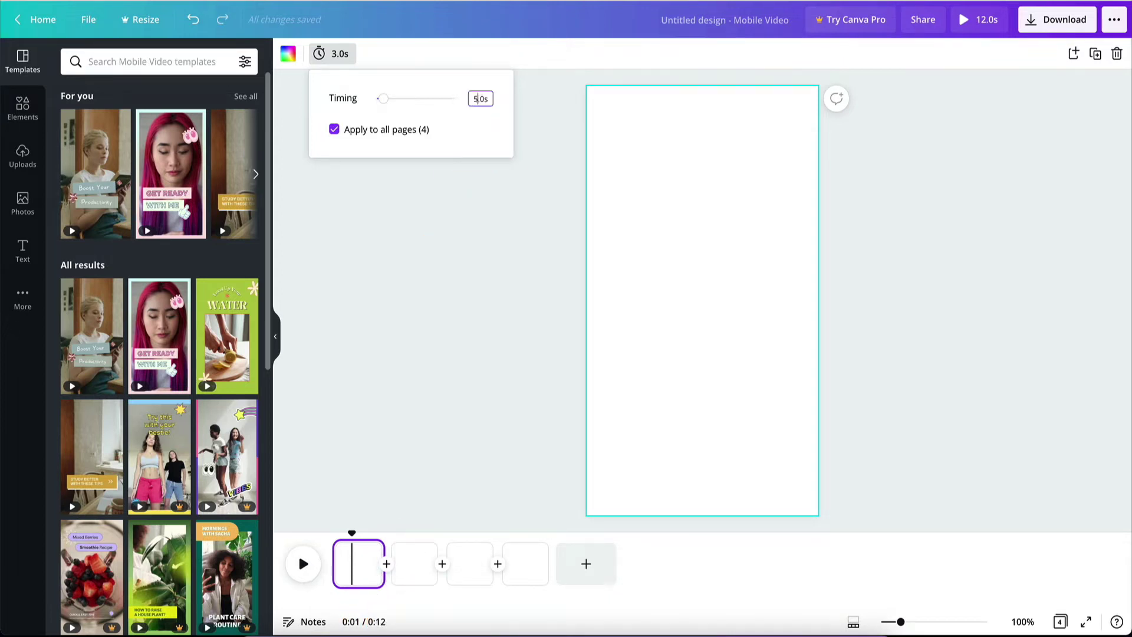
pyautogui.press('Return')
pyautogui.moveTo(383, 628); pyautogui.dragTo(371, 386)
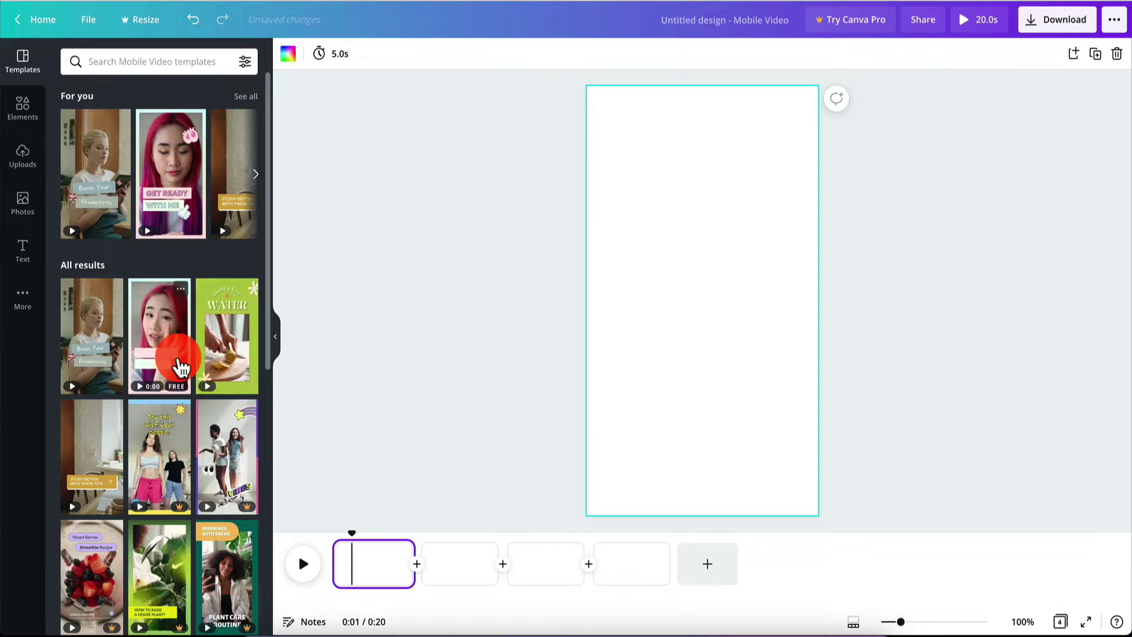
# - Add the trending photo of two people holding hands to the first page and set it as the background
pyautogui.scroll(-10, 177, 366)
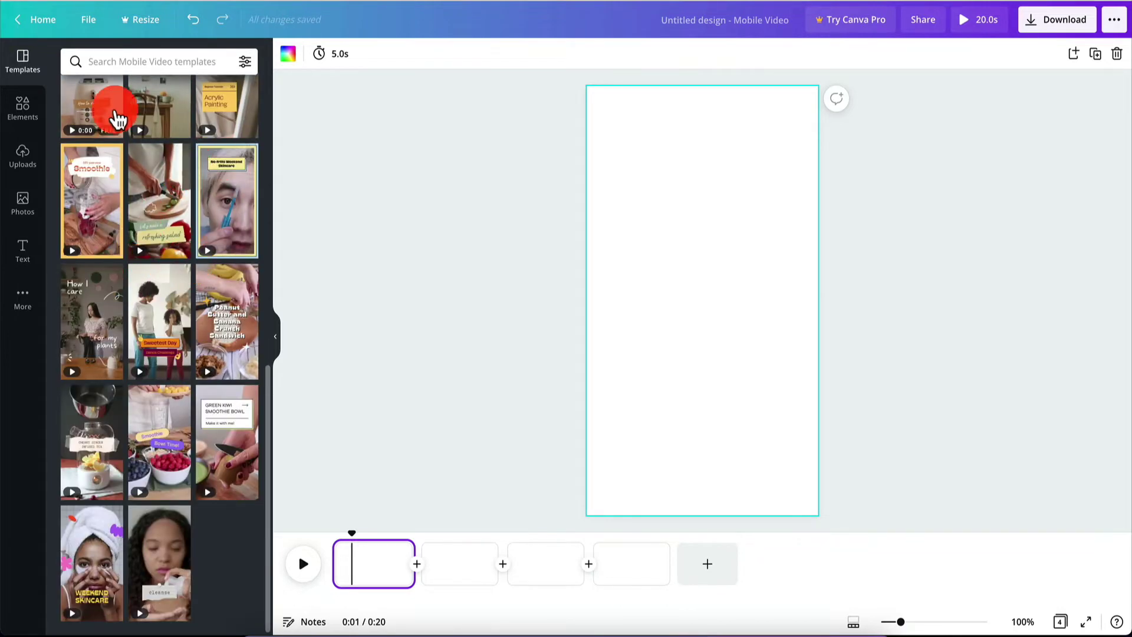
pyautogui.click(26, 214)
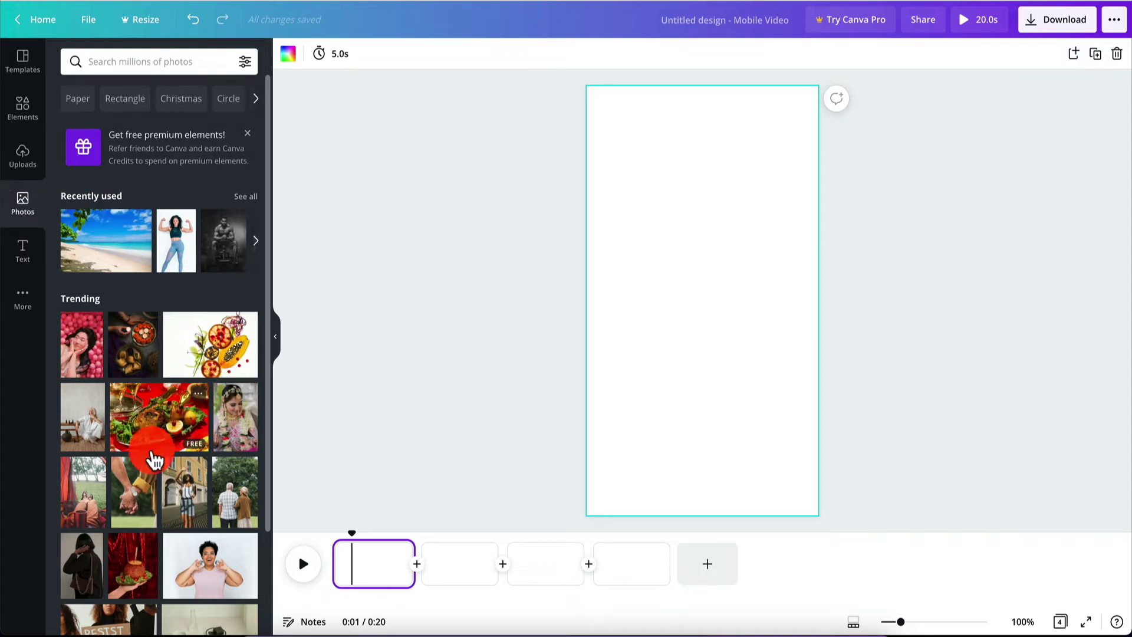
pyautogui.moveTo(139, 489); pyautogui.dragTo(626, 118)
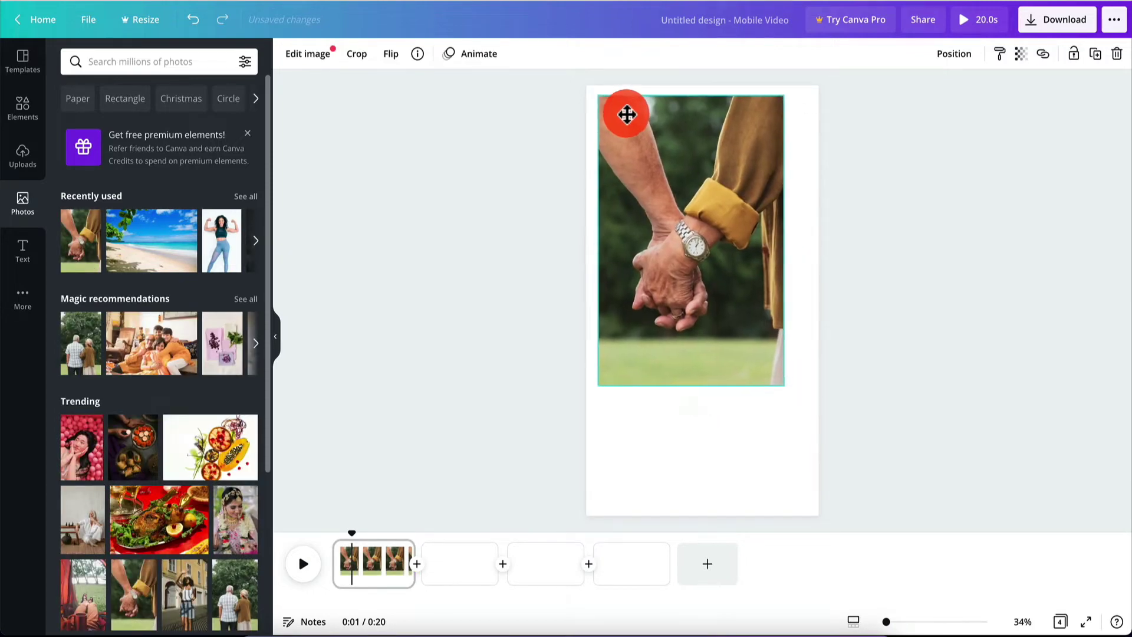
pyautogui.rightClick(626, 118)
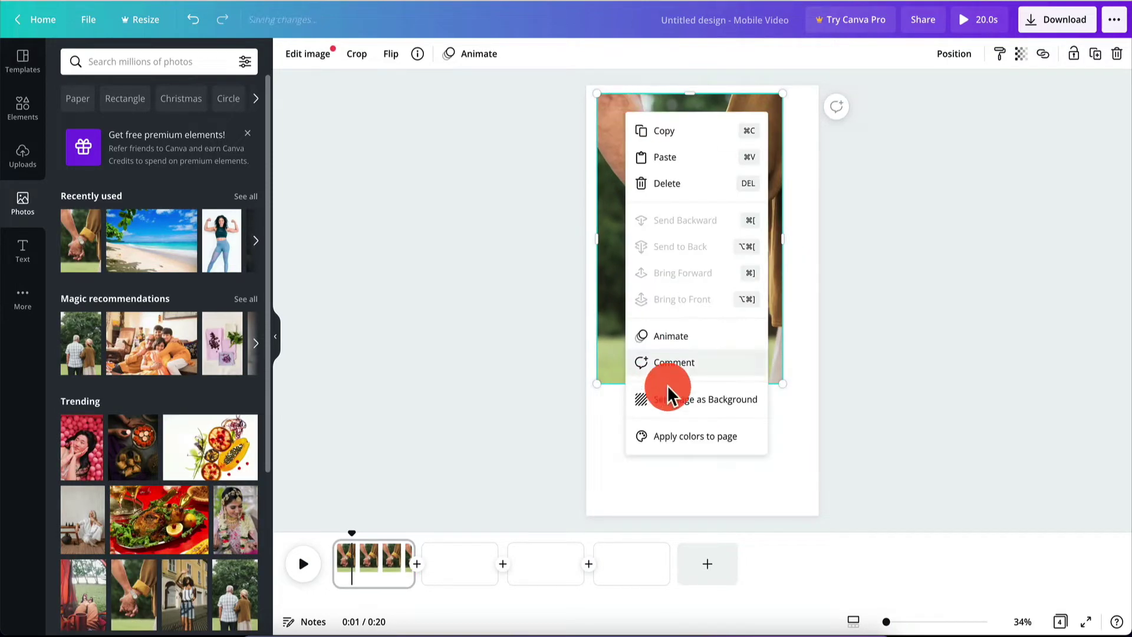
pyautogui.click(677, 399)
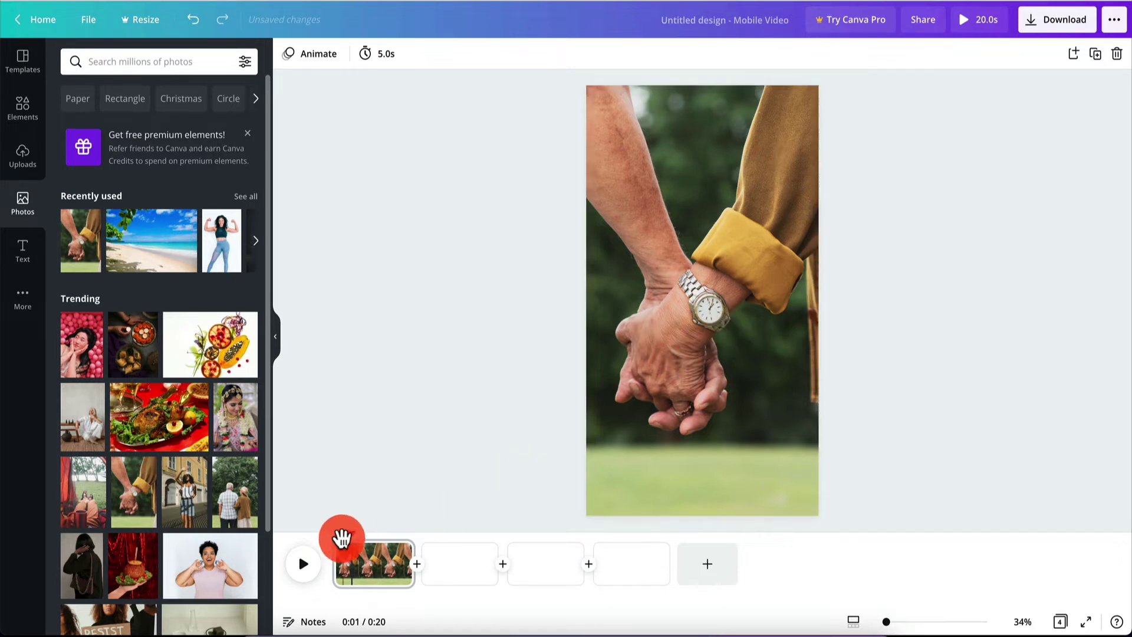
# - Play the video from its beginning and pause it on the second page
pyautogui.moveTo(351, 533); pyautogui.dragTo(332, 537)
pyautogui.click(307, 563)
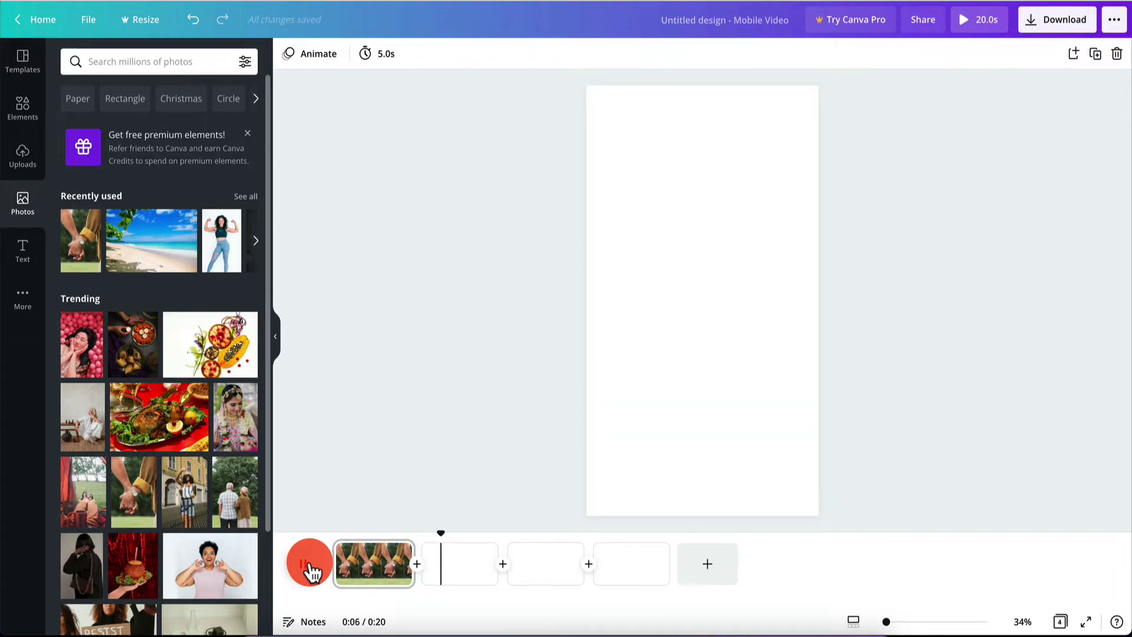
pyautogui.click(308, 564)
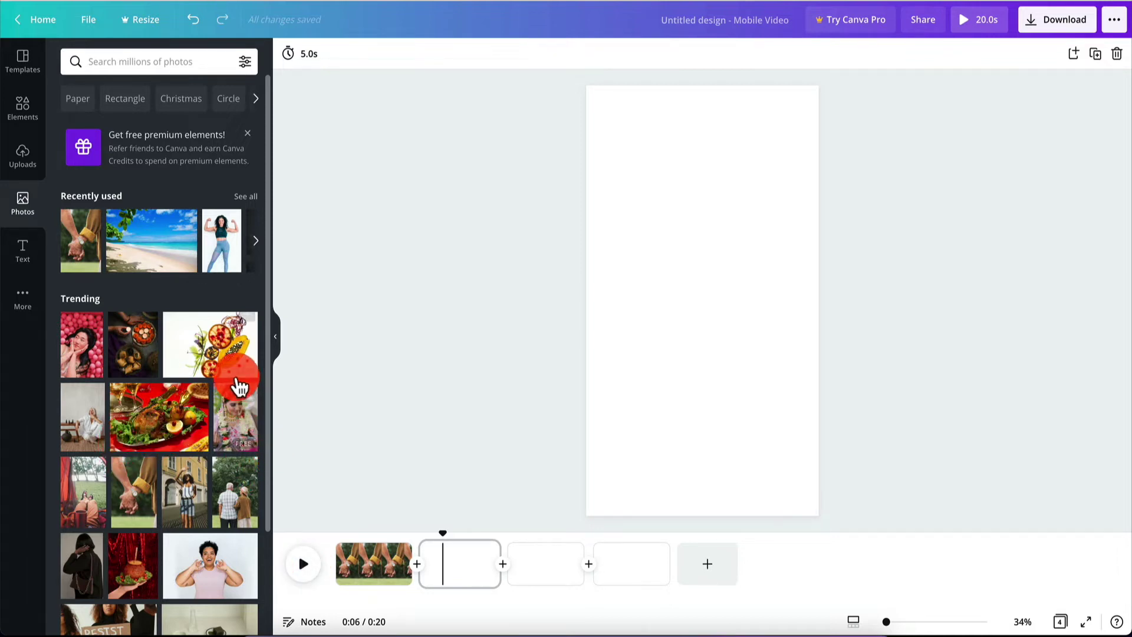
# - Search the photos for "fitness" and filter the results to vertical orientation
pyautogui.click(192, 61)
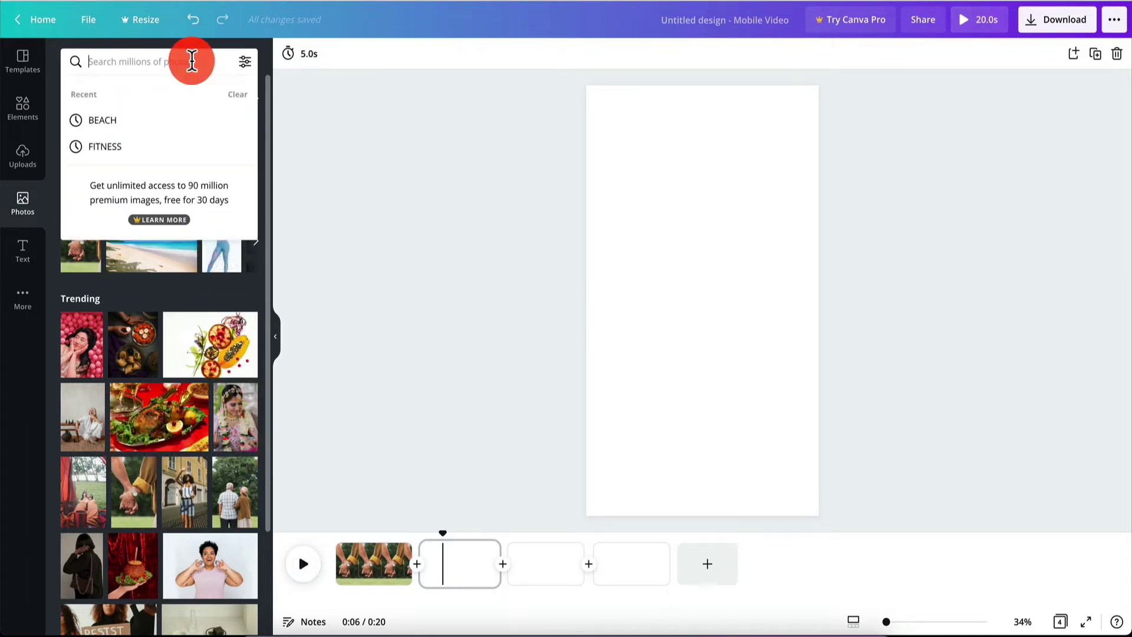
pyautogui.write('fitness')
pyautogui.press('Return')
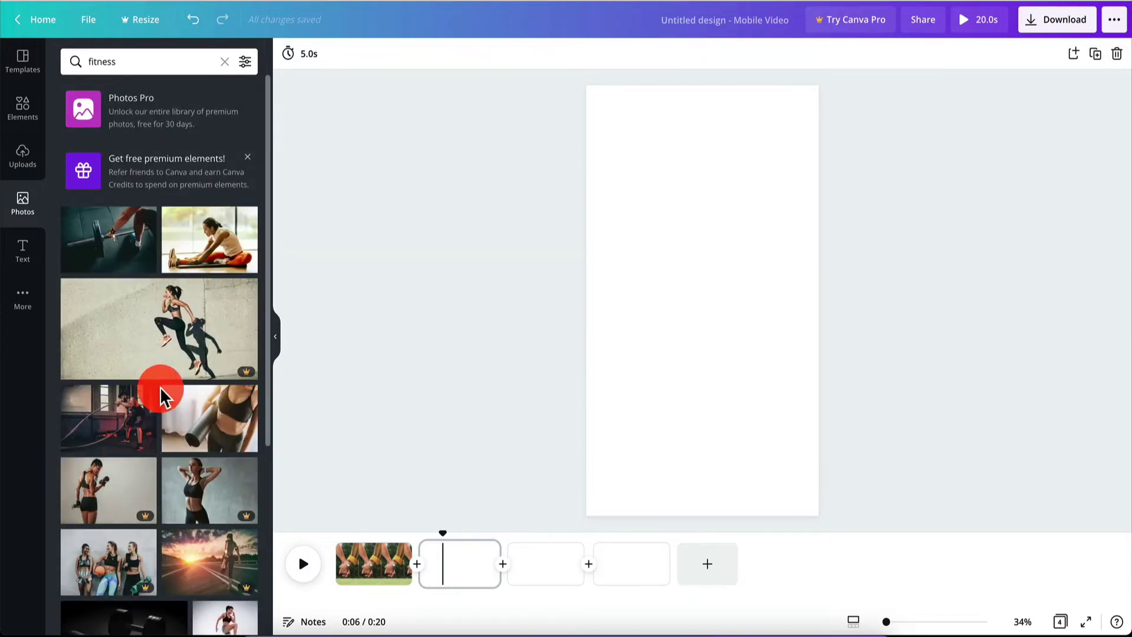
pyautogui.scroll(-1, 162, 393)
pyautogui.scroll(-4, 203, 223)
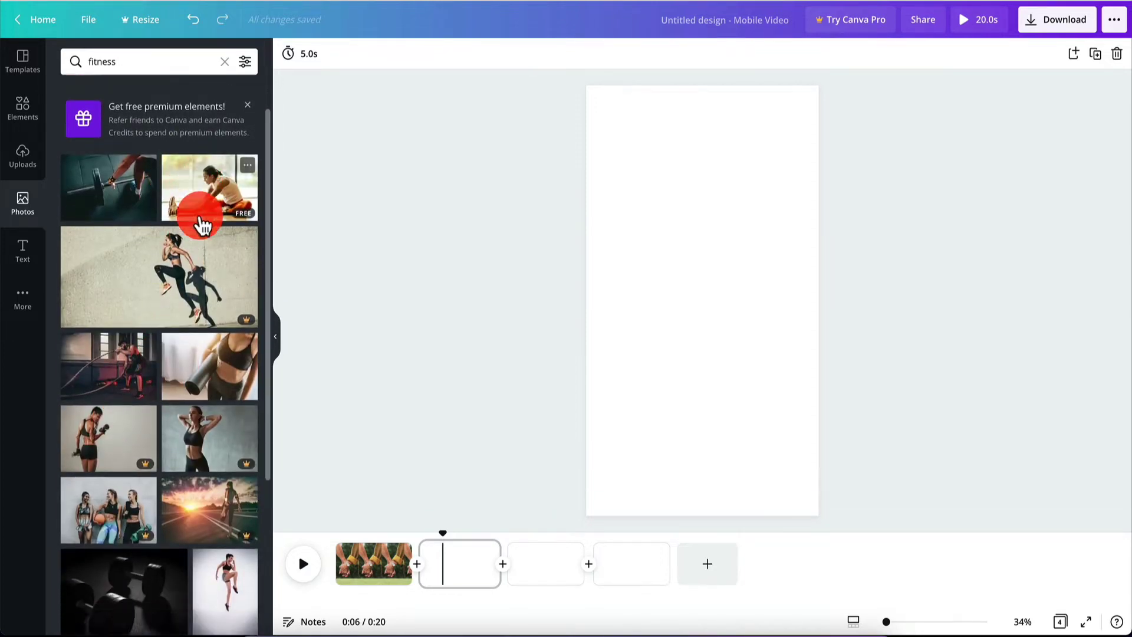
pyautogui.scroll(5, 215, 276)
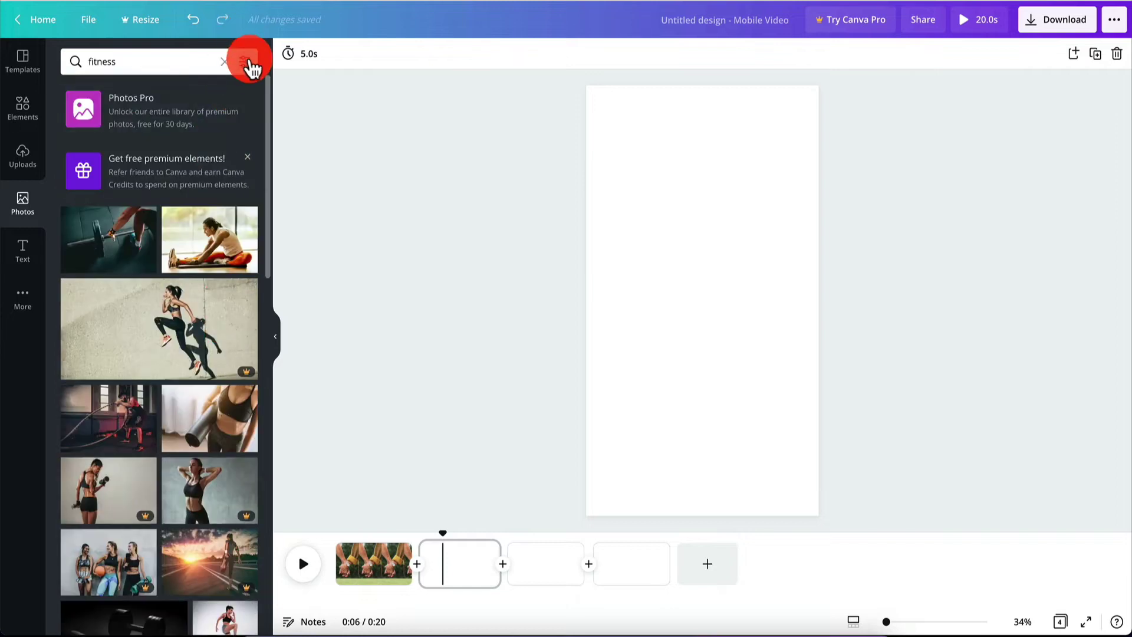
pyautogui.click(247, 62)
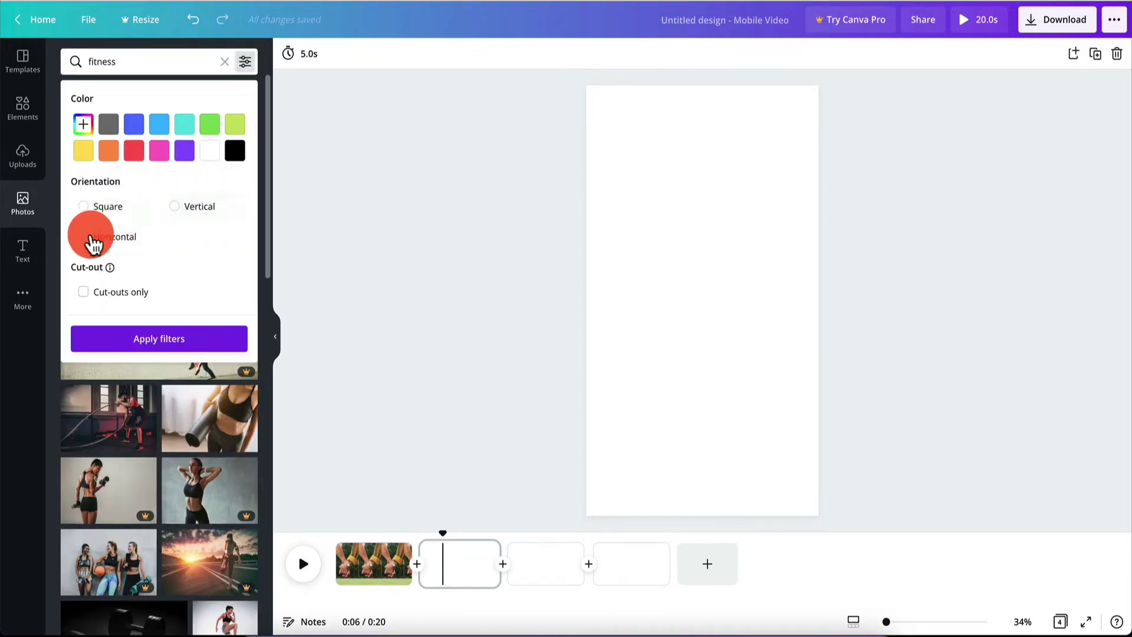
pyautogui.click(175, 214)
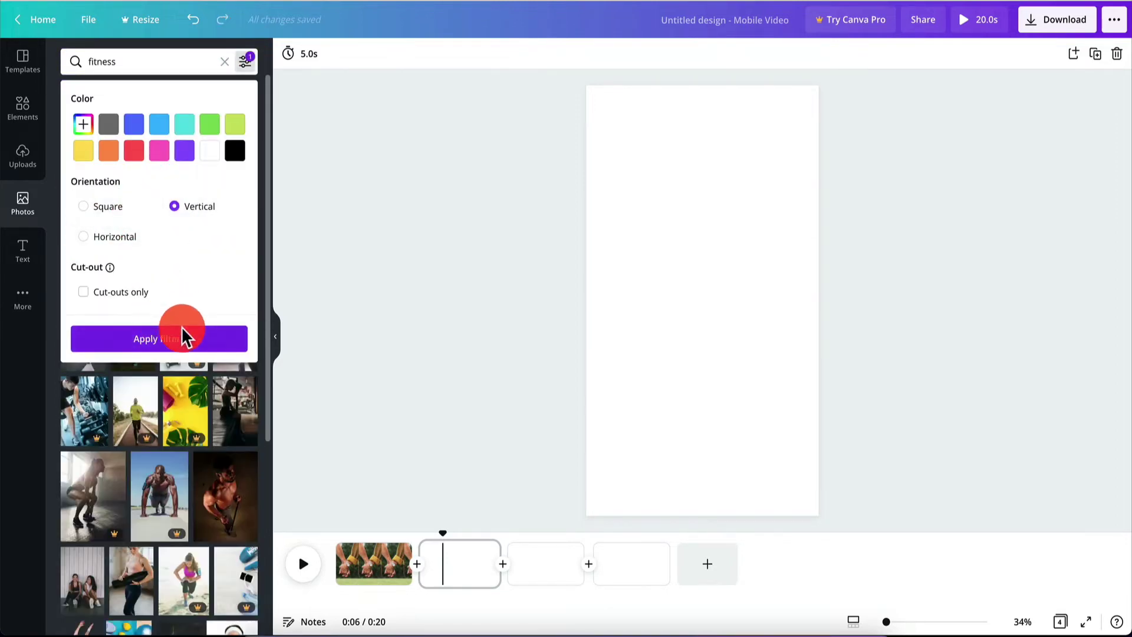
pyautogui.click(172, 344)
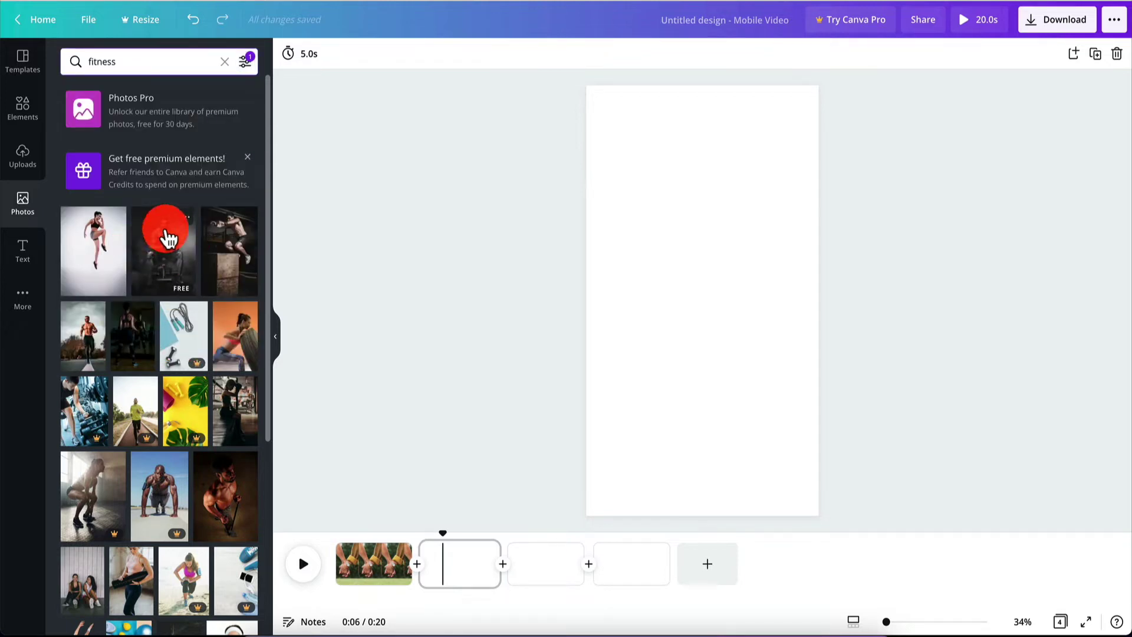
# - Set the black-and-white photo of the seated muscular man as the second page's background and preview the change between pages
pyautogui.click(175, 248)
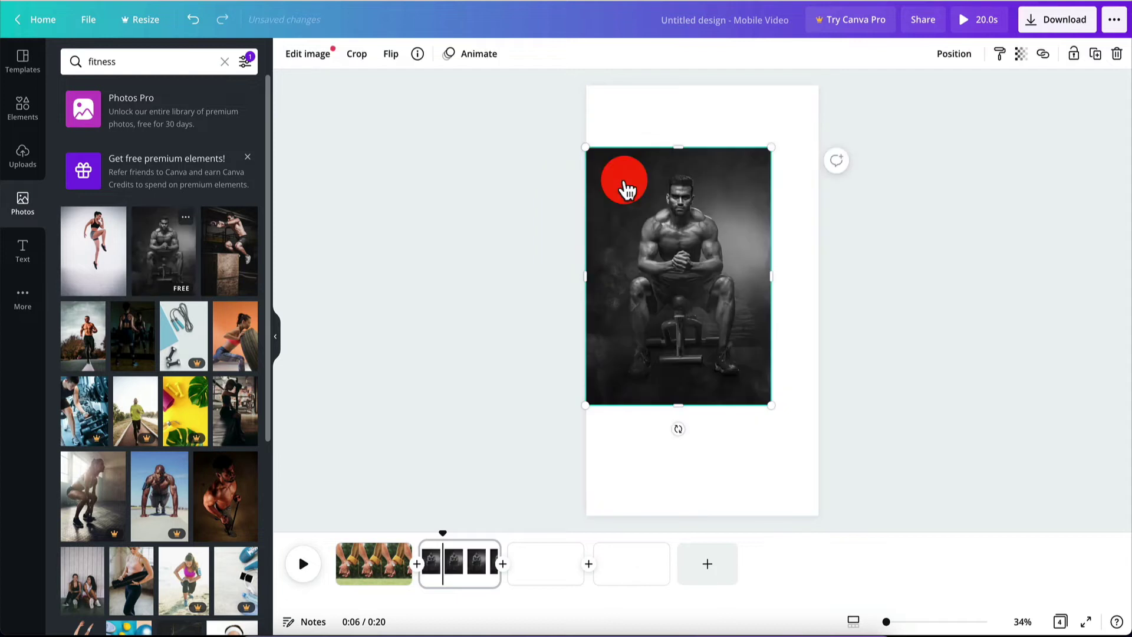
pyautogui.rightClick(666, 177)
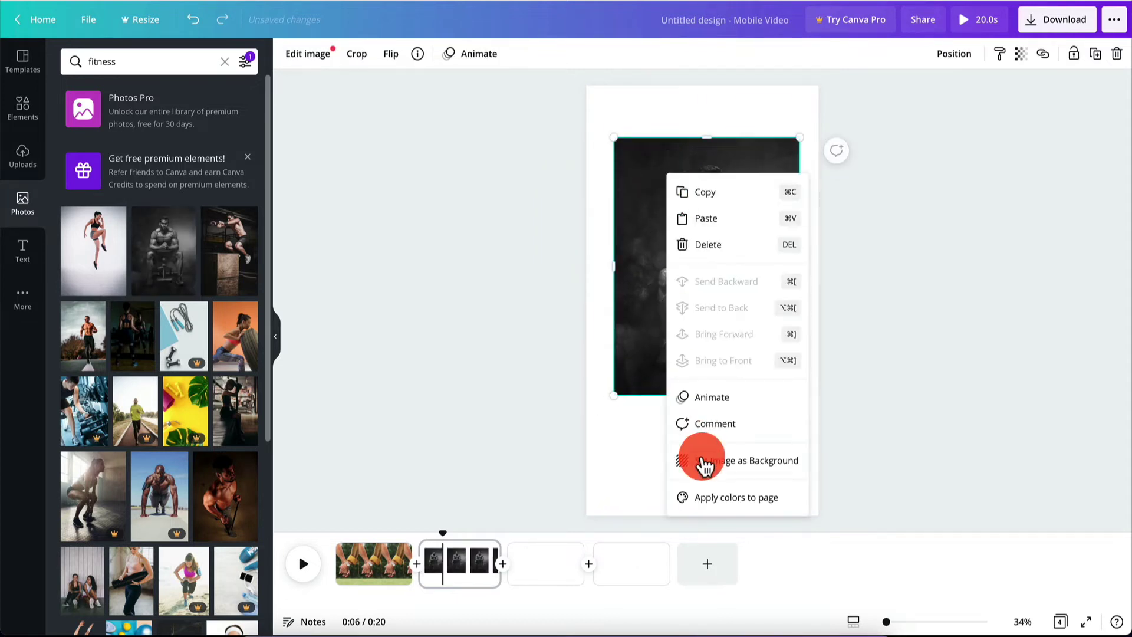
pyautogui.click(709, 464)
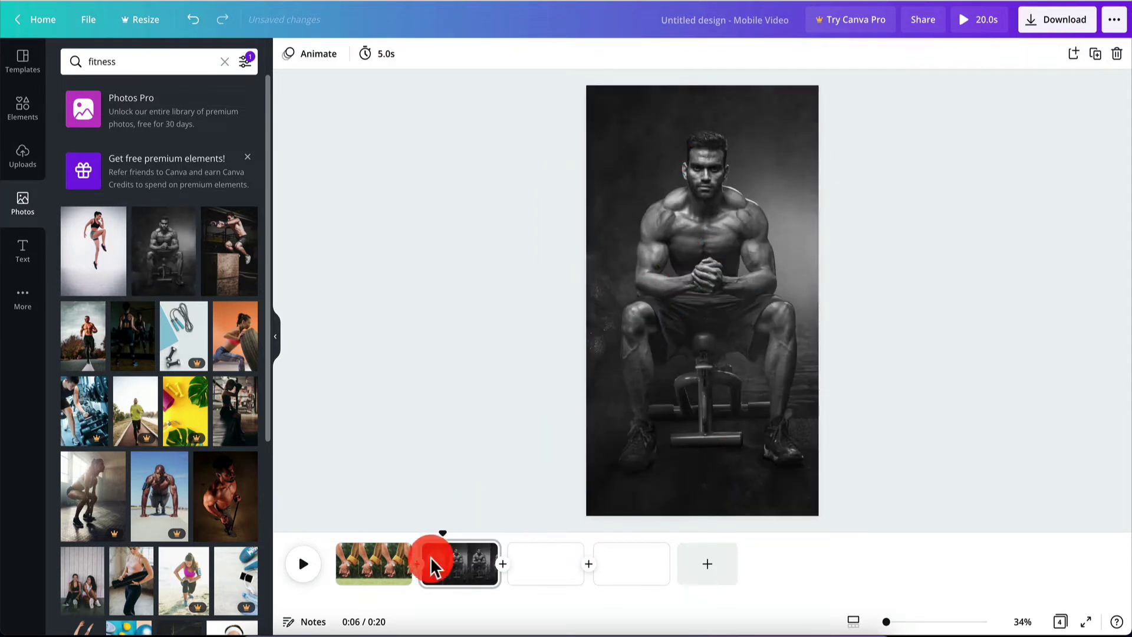
pyautogui.click(301, 565)
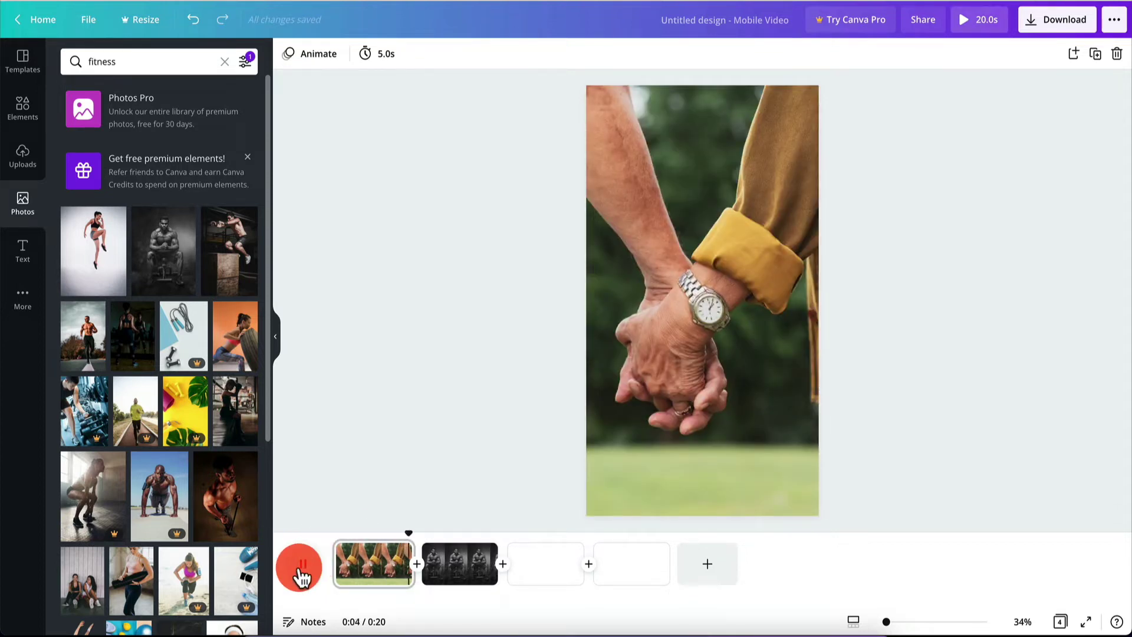
pyautogui.click(301, 567)
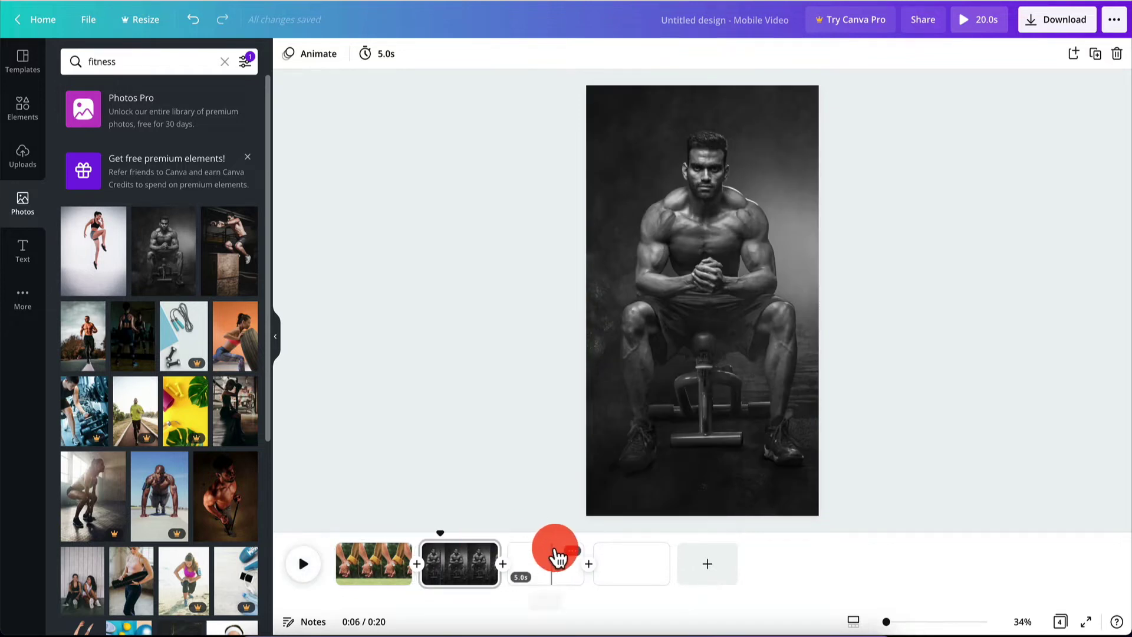
# - Fill the third page with the photo of the woman pushing a tire and the fourth page with the shirtless runner photo
pyautogui.click(537, 564)
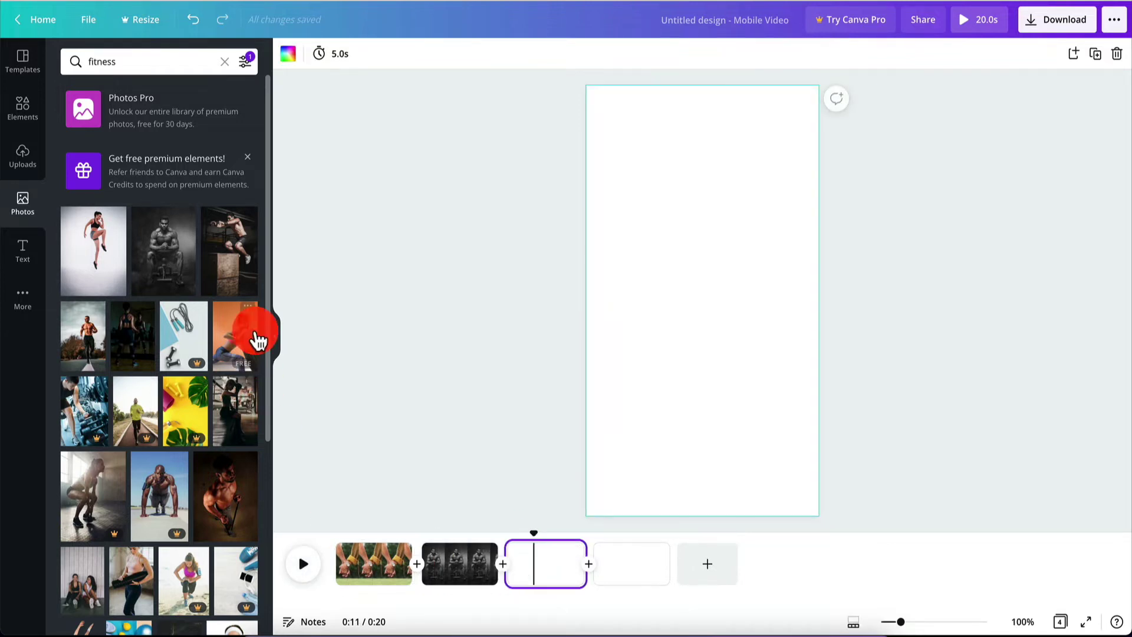
pyautogui.moveTo(235, 333); pyautogui.dragTo(599, 197)
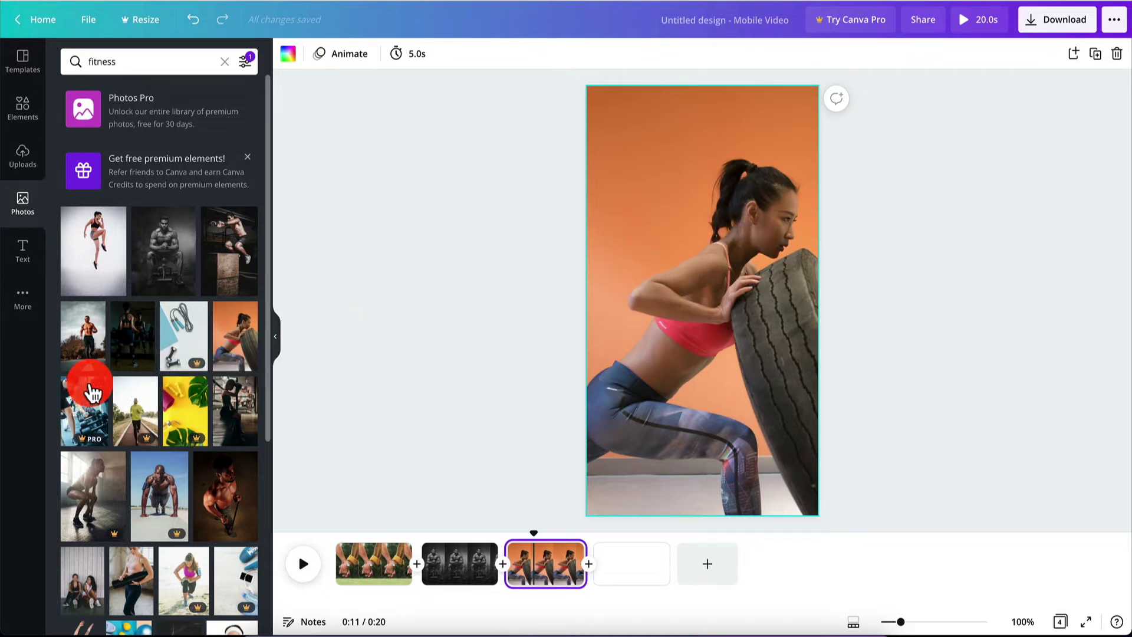
pyautogui.click(86, 340)
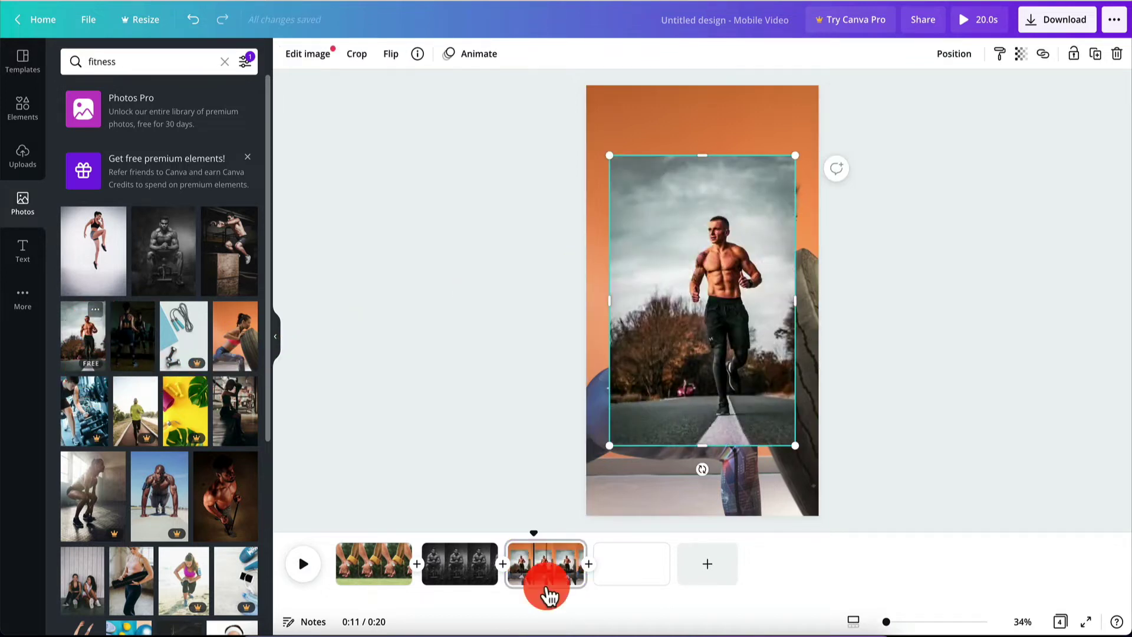
pyautogui.press('Delete')
pyautogui.click(608, 552)
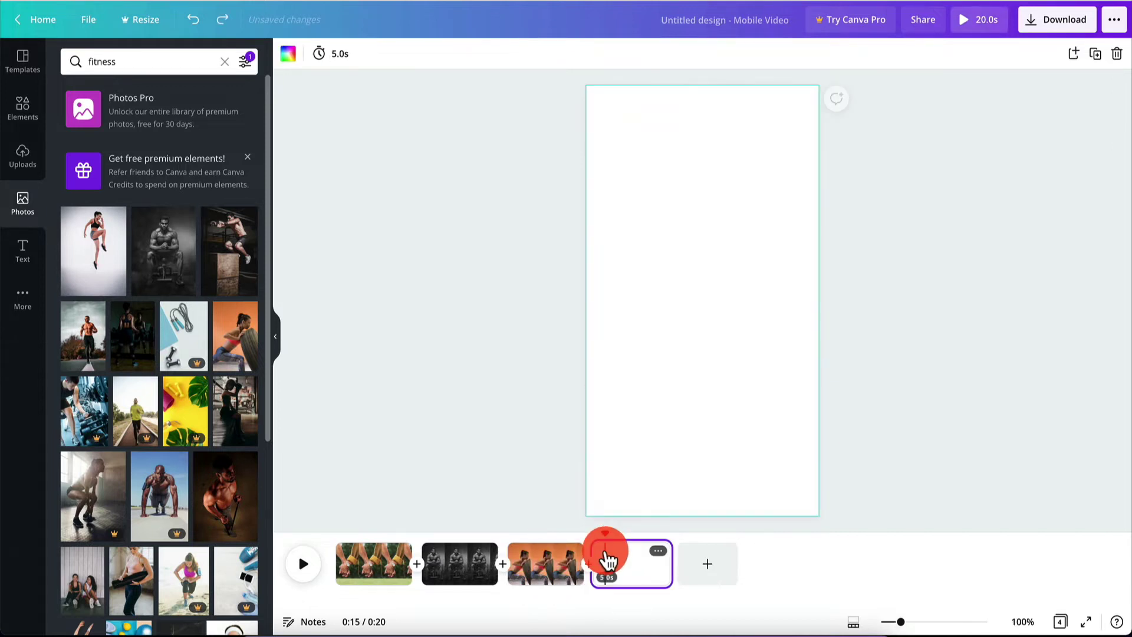
pyautogui.moveTo(83, 330); pyautogui.dragTo(585, 231)
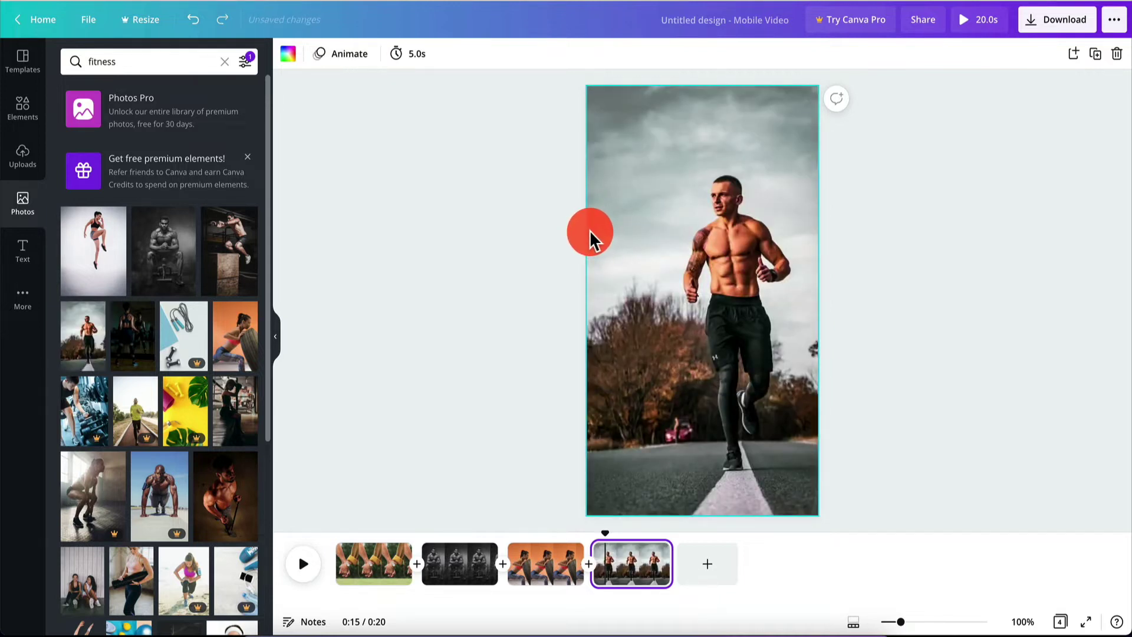
# - Replace the first page's background with the dark photo of the man pulling a resistance band, and go to the second page
pyautogui.click(361, 557)
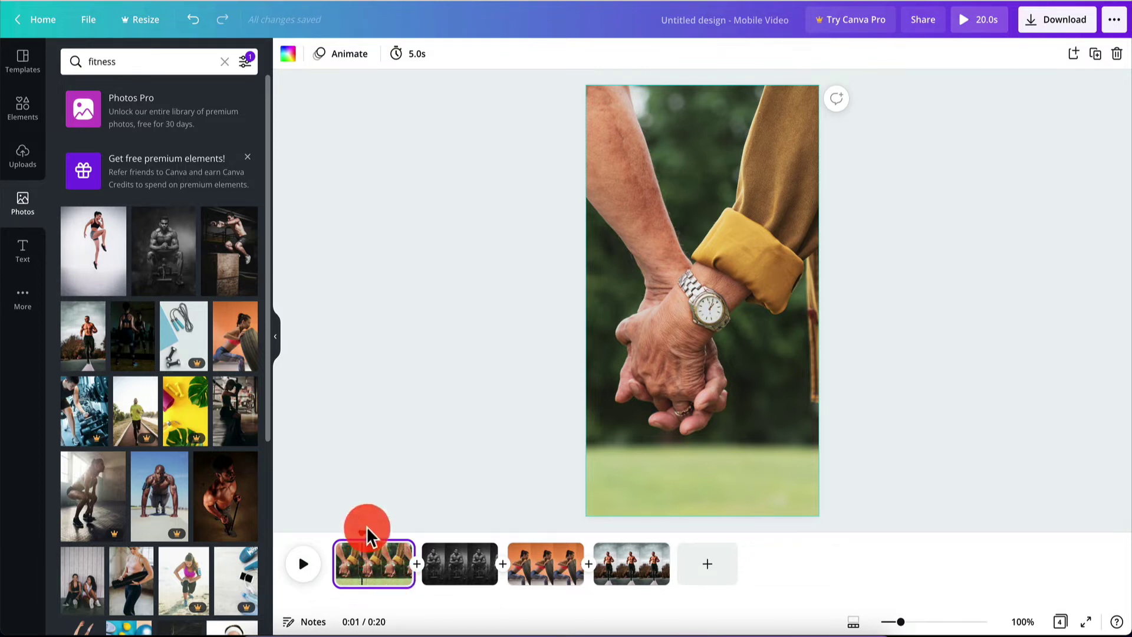
pyautogui.click(336, 533)
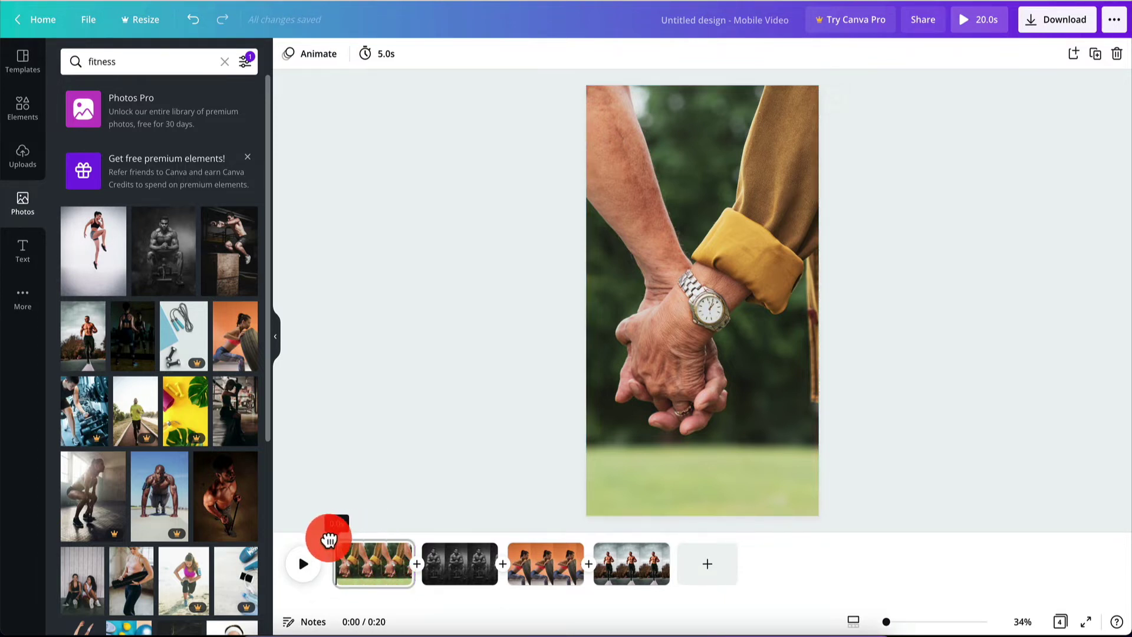
pyautogui.moveTo(223, 505); pyautogui.dragTo(596, 289)
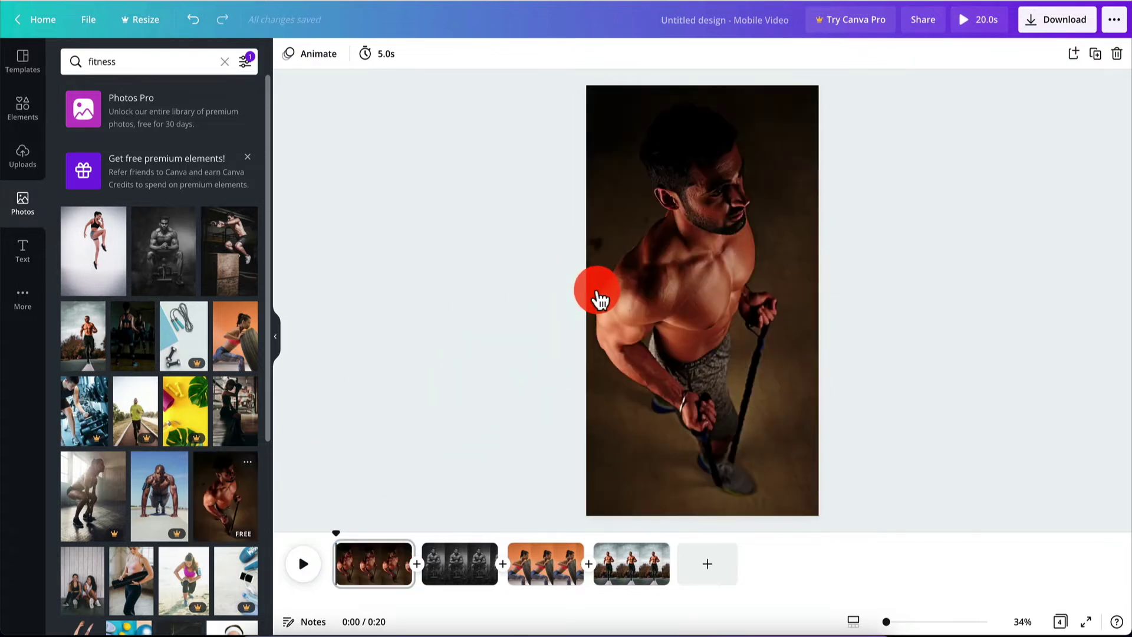
pyautogui.click(445, 569)
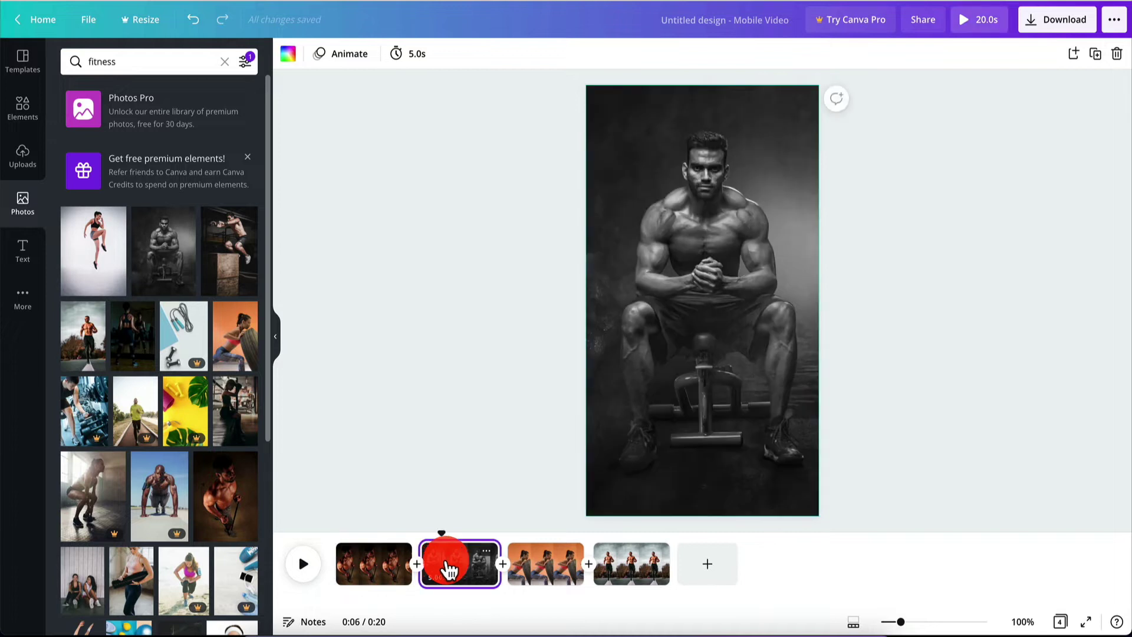
# - Review the remaining pages, return to the start of the first page and add the FREE DELIVERY font combination over the lower part of the photo
pyautogui.click(516, 558)
pyautogui.click(625, 549)
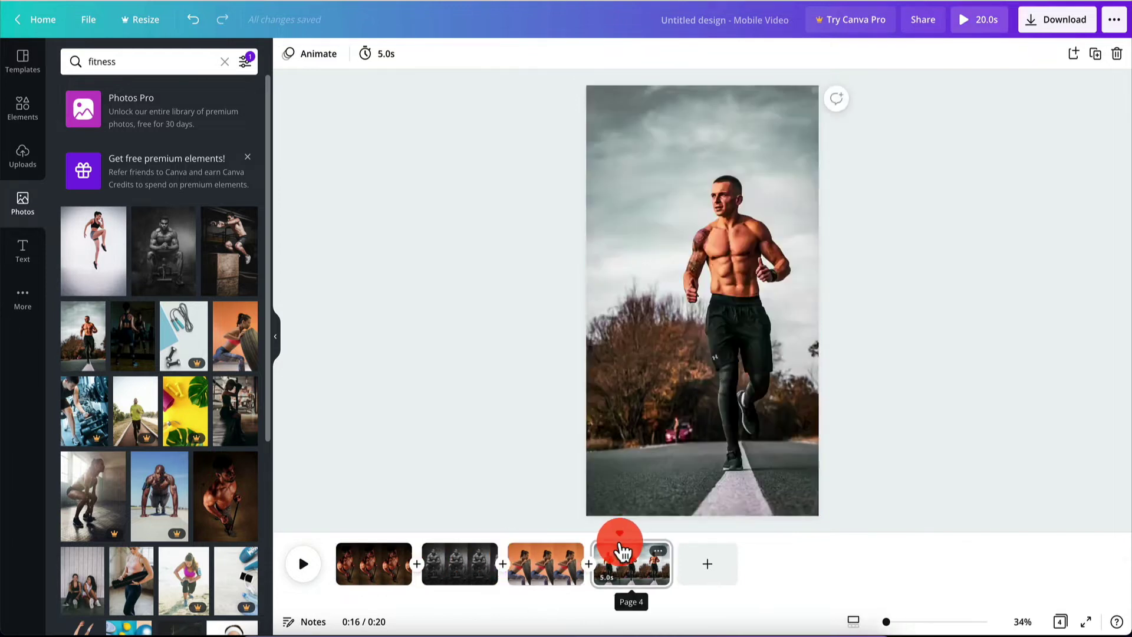
pyautogui.click(361, 563)
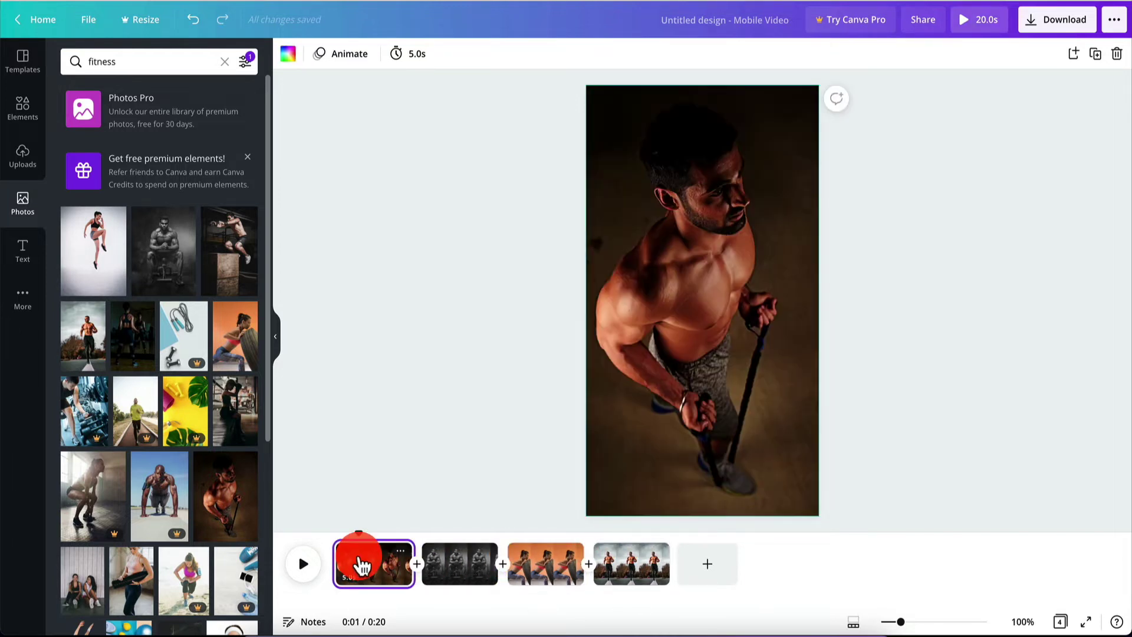
pyautogui.click(343, 534)
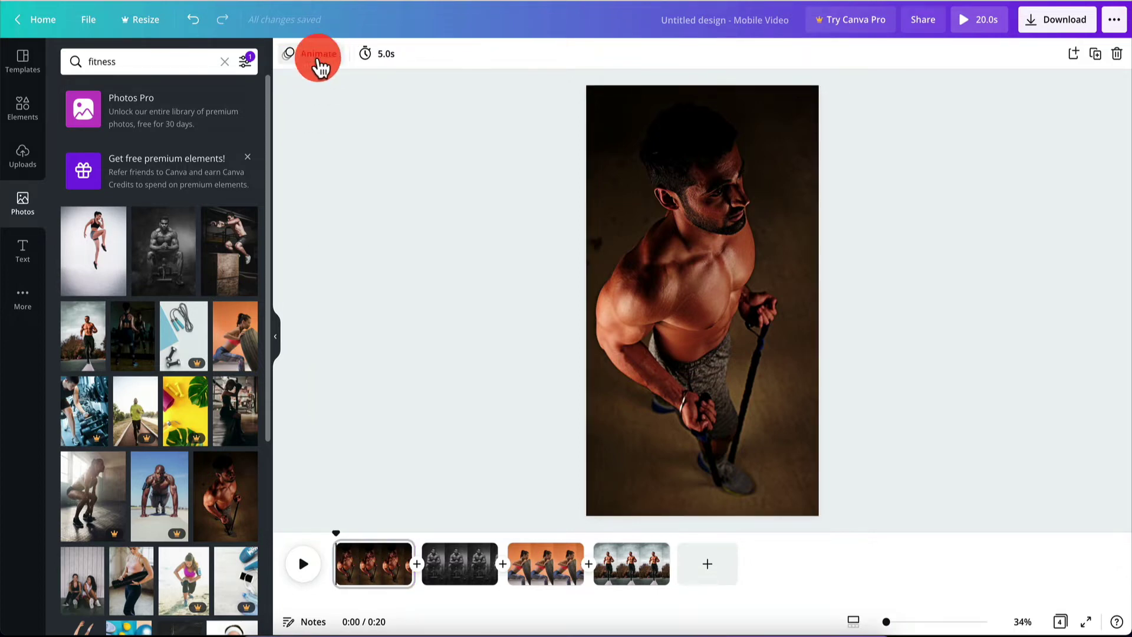
pyautogui.click(23, 107)
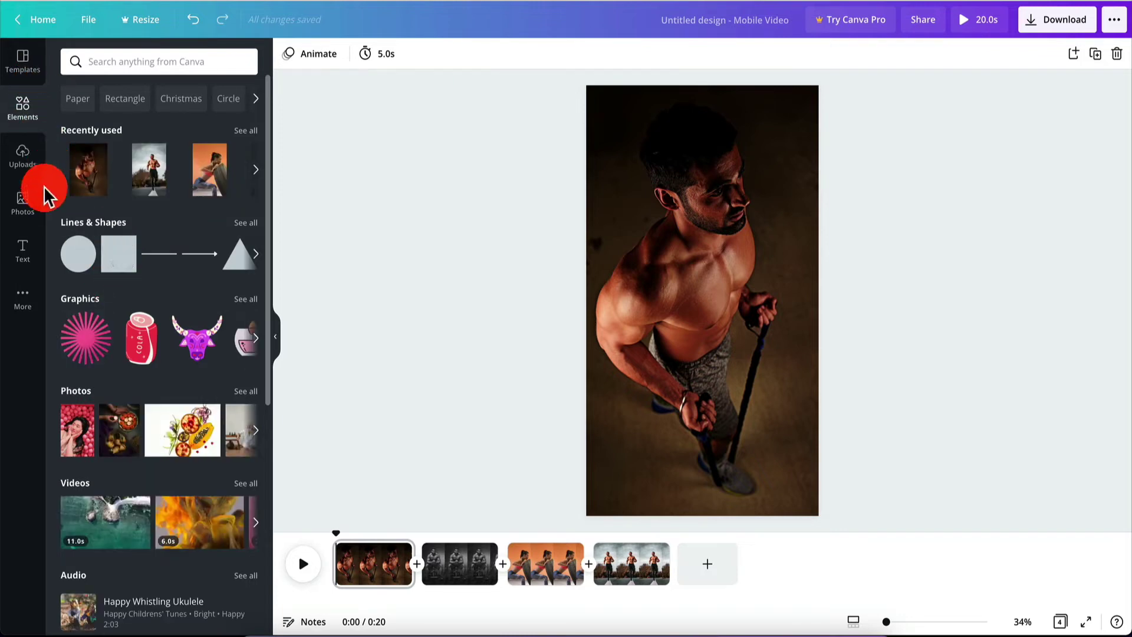
pyautogui.click(22, 251)
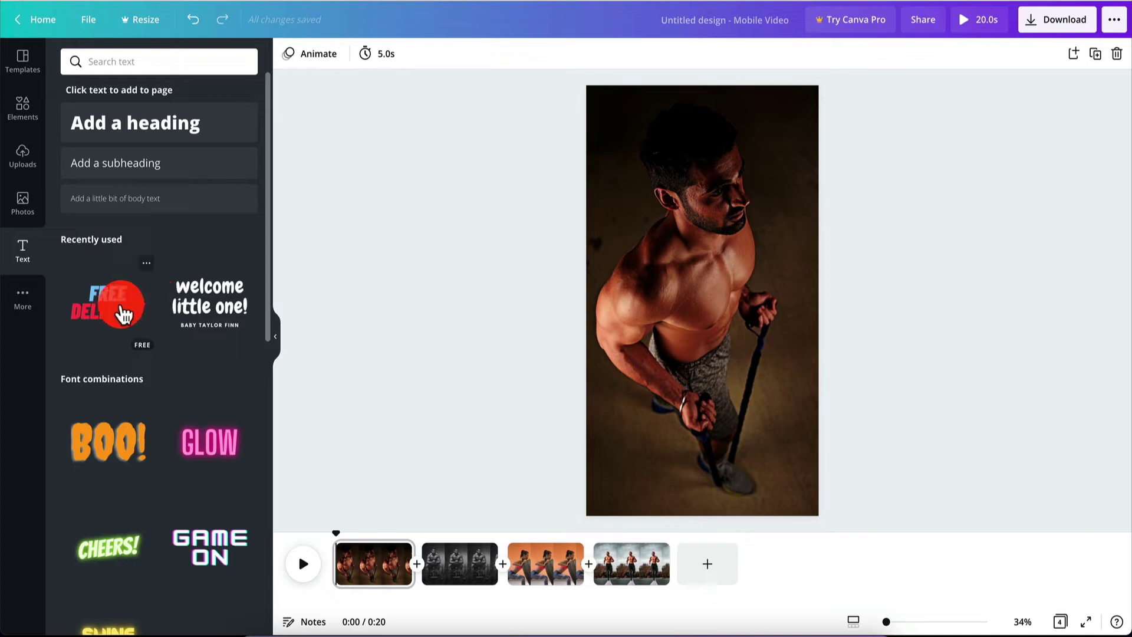
pyautogui.moveTo(130, 312); pyautogui.dragTo(700, 433)
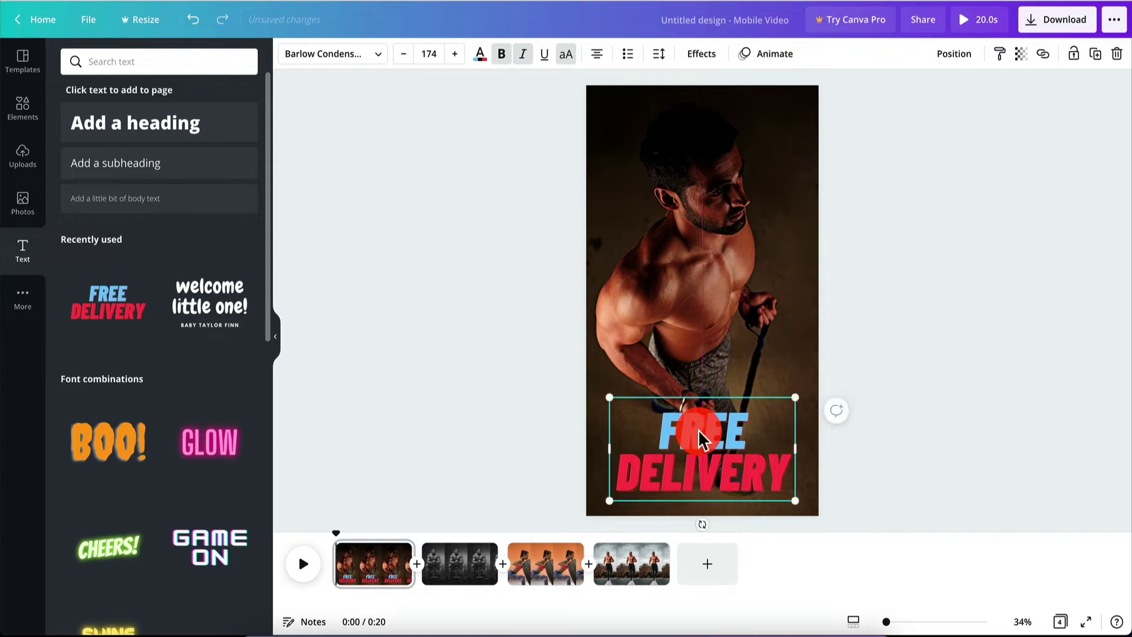
# - Change the wording of the first page's text to WORKOUT in the upper line and NOW in the lower line
pyautogui.doubleClick(707, 423)
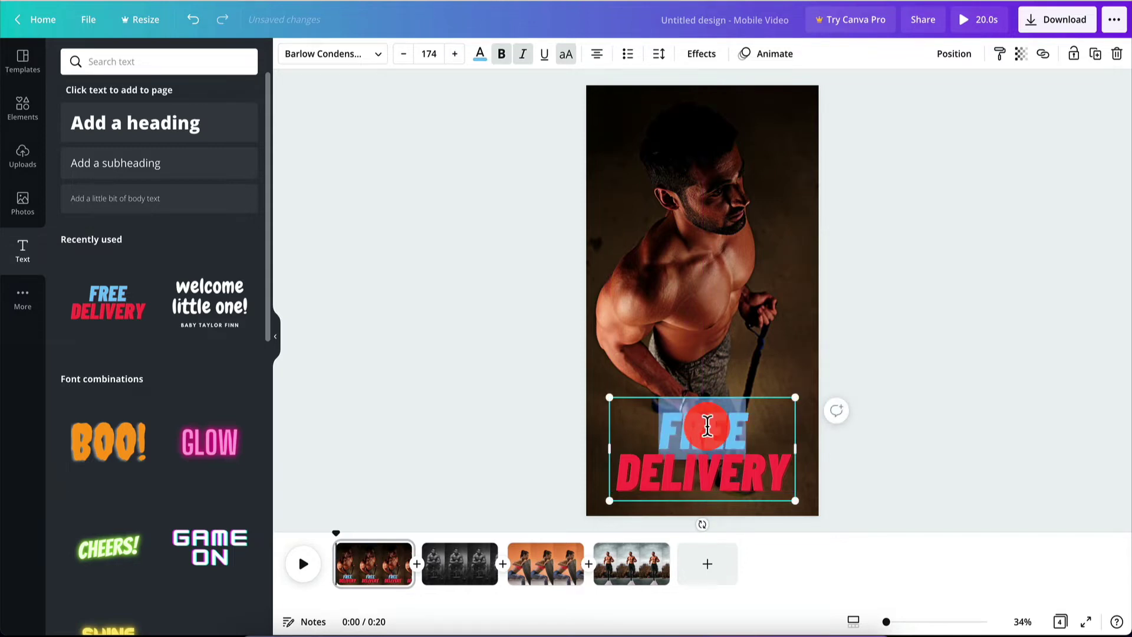
pyautogui.write('WORKOUT')
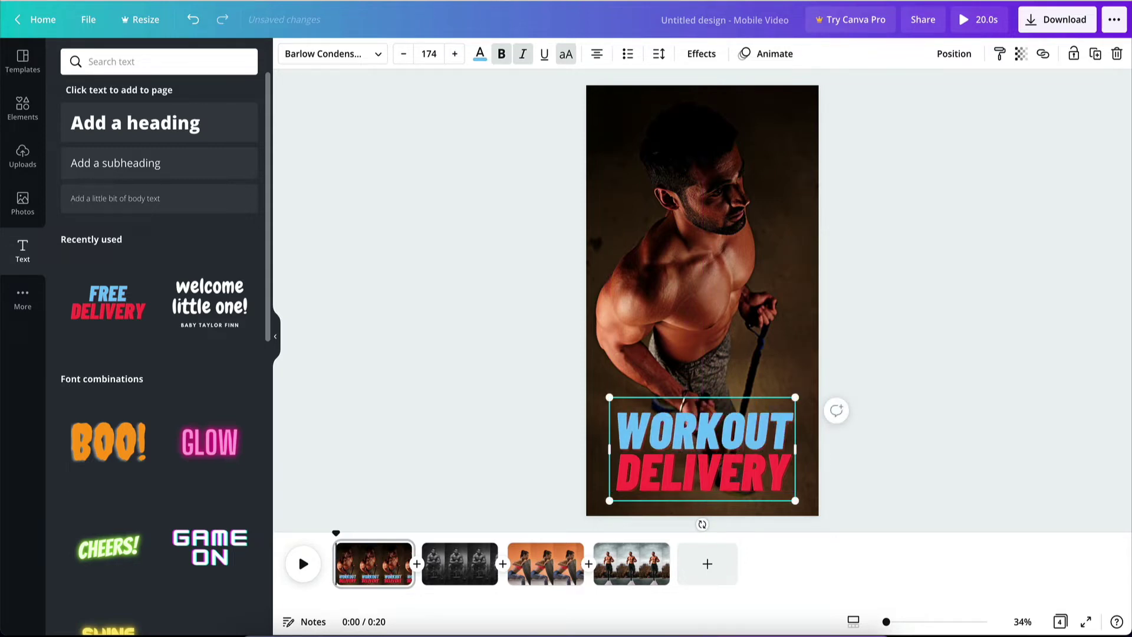
pyautogui.doubleClick(702, 472)
pyautogui.write('NOW')
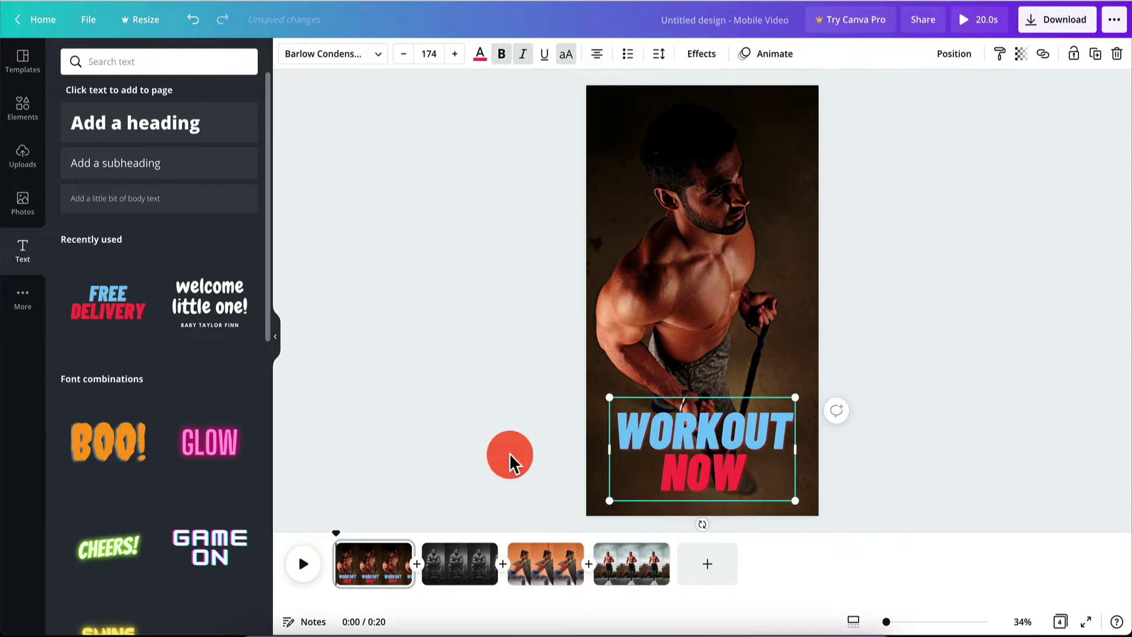
pyautogui.click(498, 380)
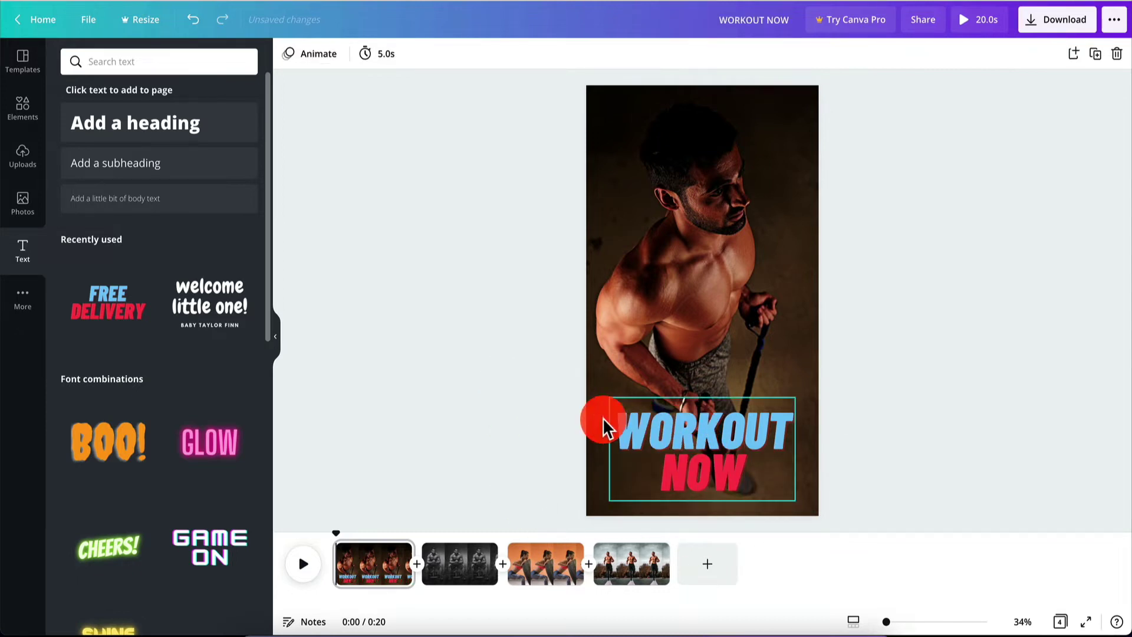
# - Place the orange BOO! font combination over the lower part of the second page and reword it as NOW!
pyautogui.click(439, 560)
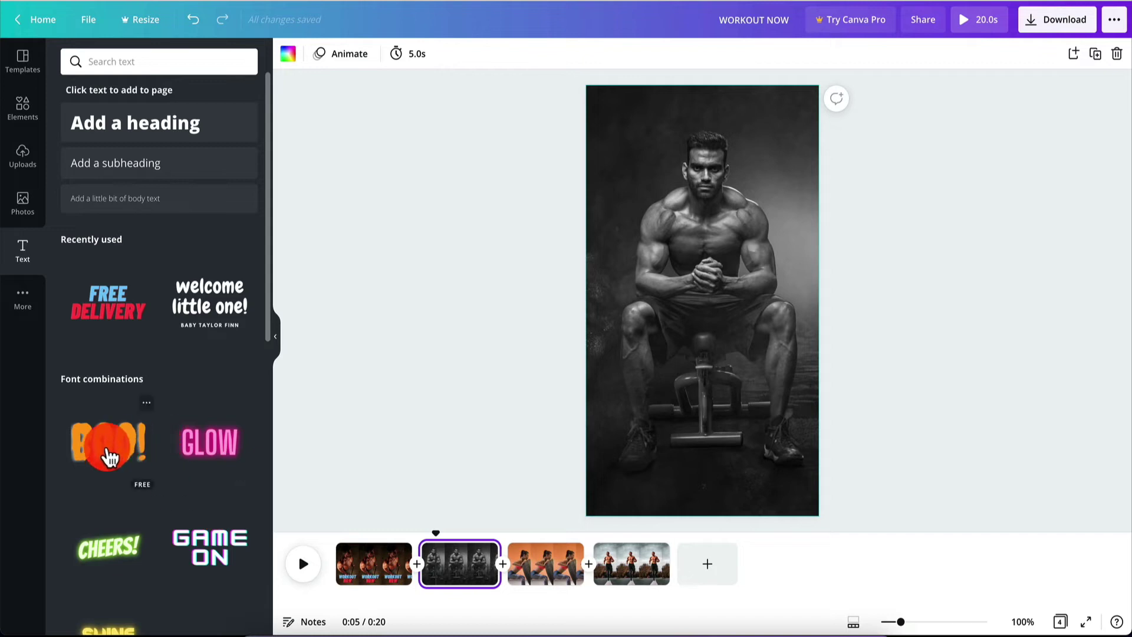
pyautogui.moveTo(110, 457); pyautogui.dragTo(736, 428)
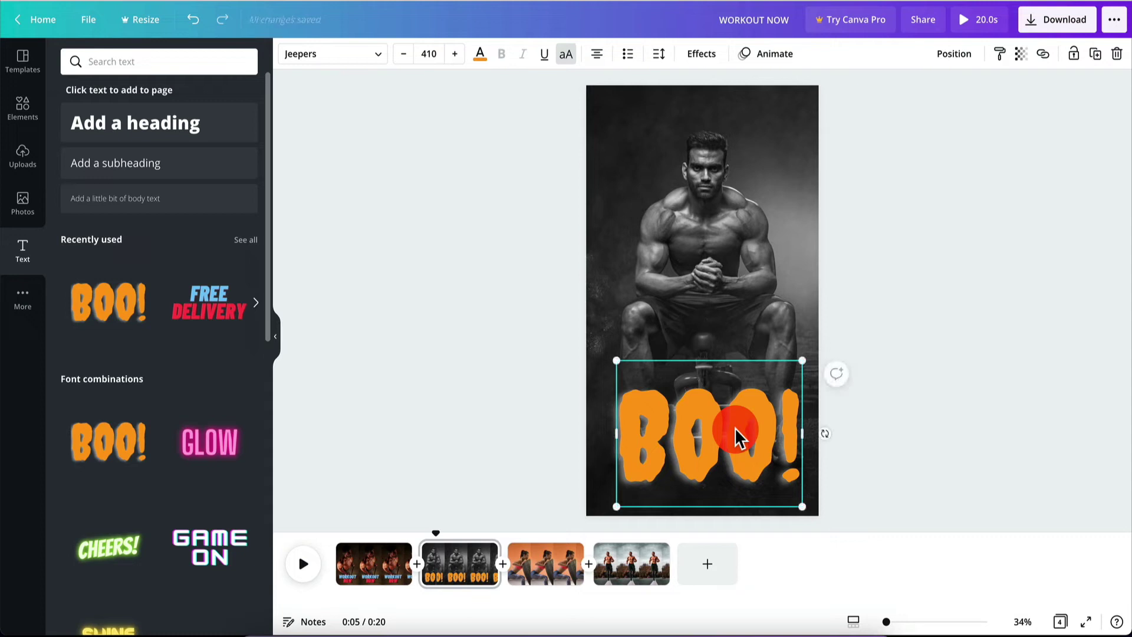
pyautogui.doubleClick(677, 423)
pyautogui.write('NOW')
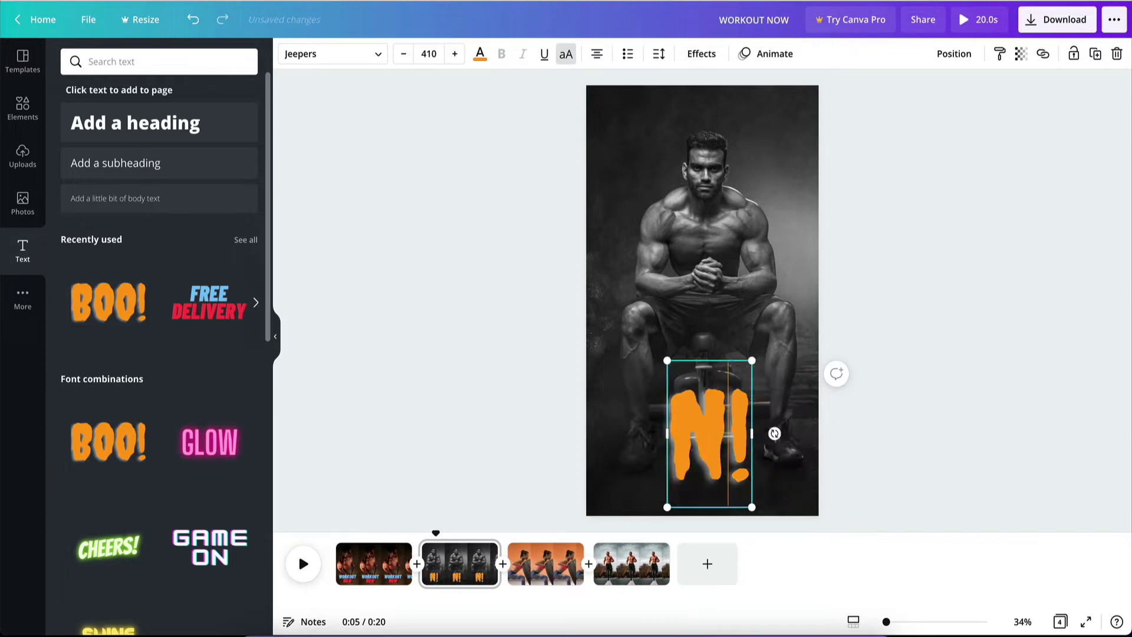
pyautogui.click(645, 274)
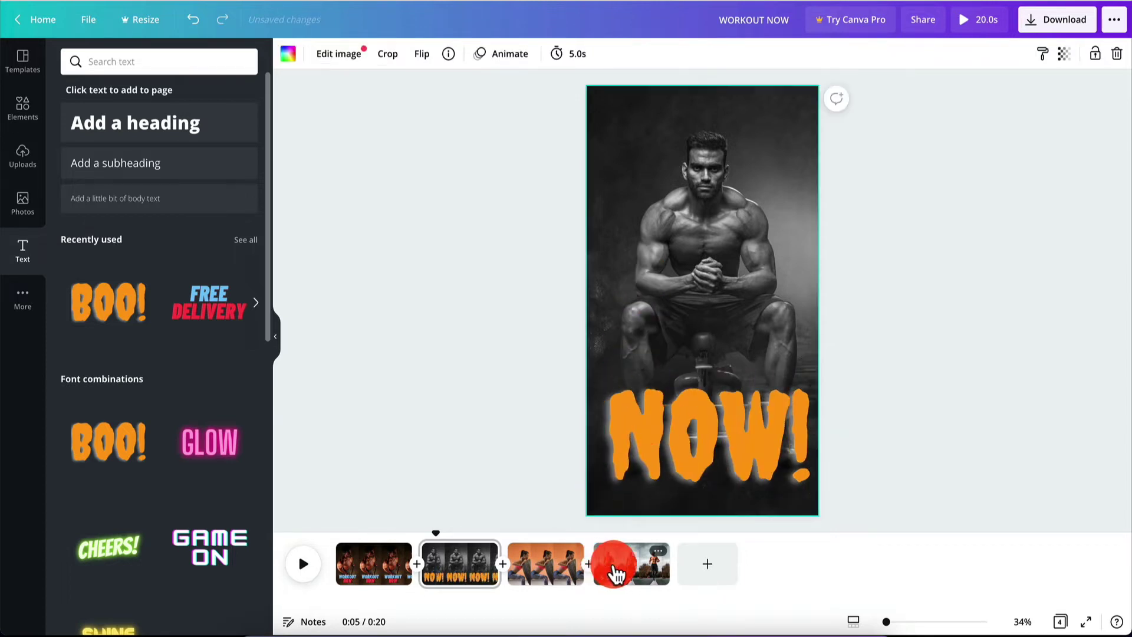
# - Place the pink GLOW font combination over the lower part of the third page's photo, keeping its wording
pyautogui.click(541, 566)
pyautogui.moveTo(215, 446); pyautogui.dragTo(652, 458)
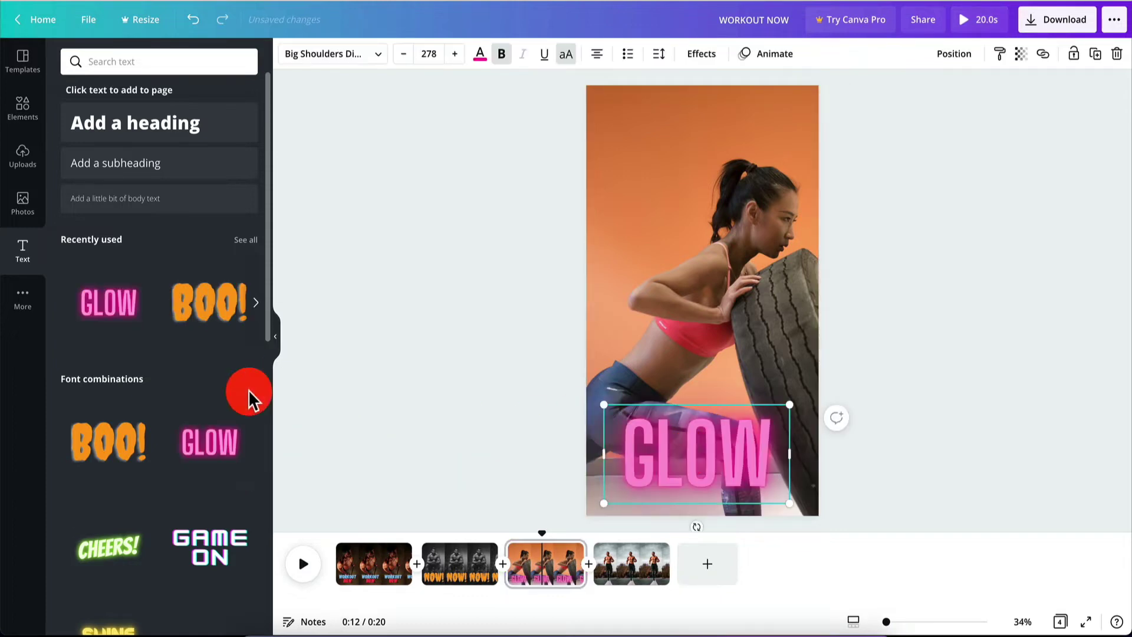
pyautogui.doubleClick(691, 455)
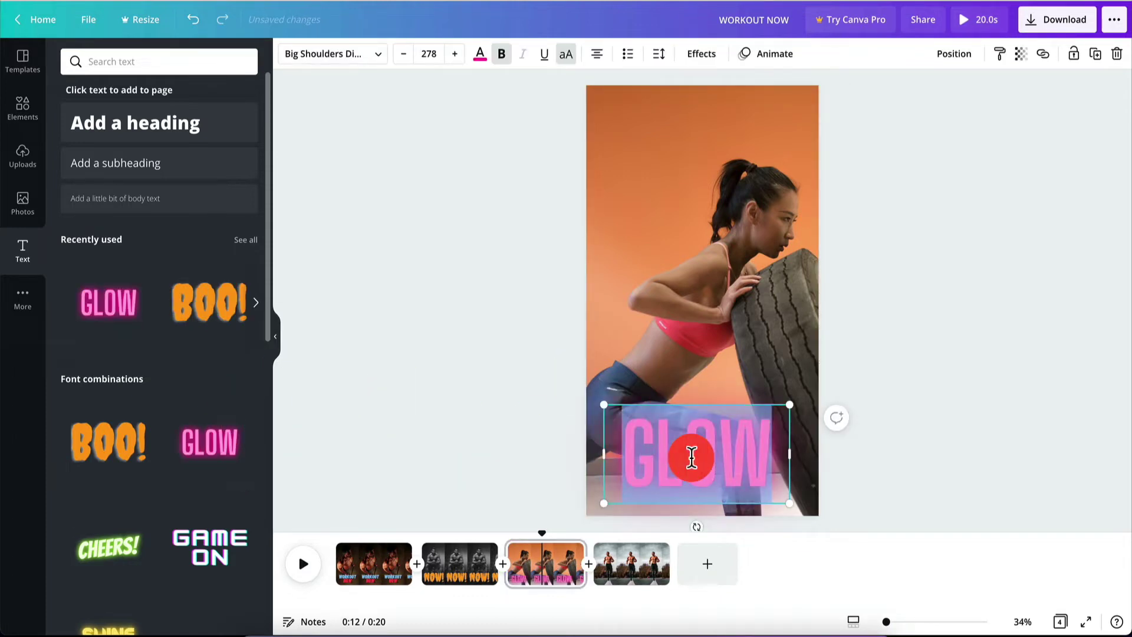
pyautogui.click(491, 409)
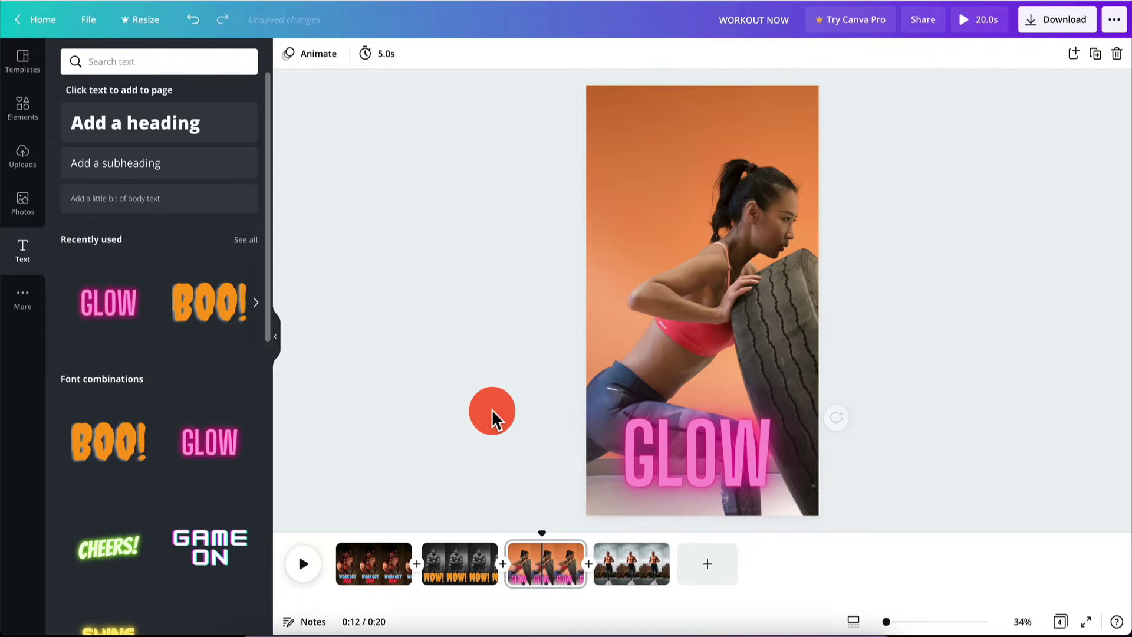
# - Place the green CHEERS! font combination near the lower edge of the fourth page's runner photo
pyautogui.click(613, 557)
pyautogui.scroll(-3, 177, 465)
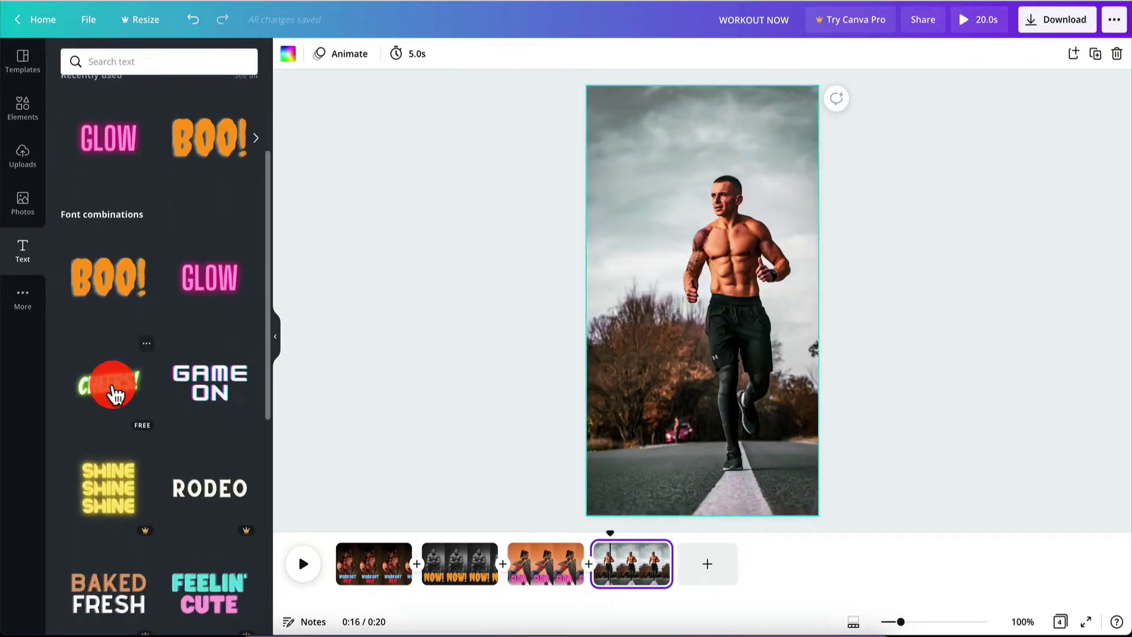
pyautogui.moveTo(115, 393); pyautogui.dragTo(695, 475)
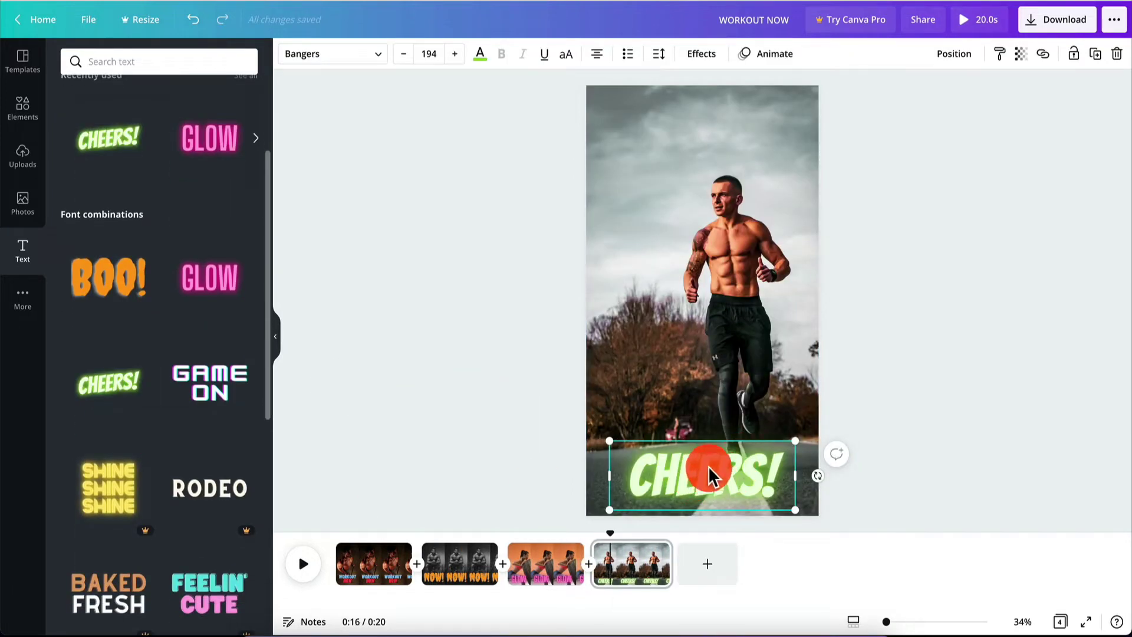
pyautogui.click(554, 384)
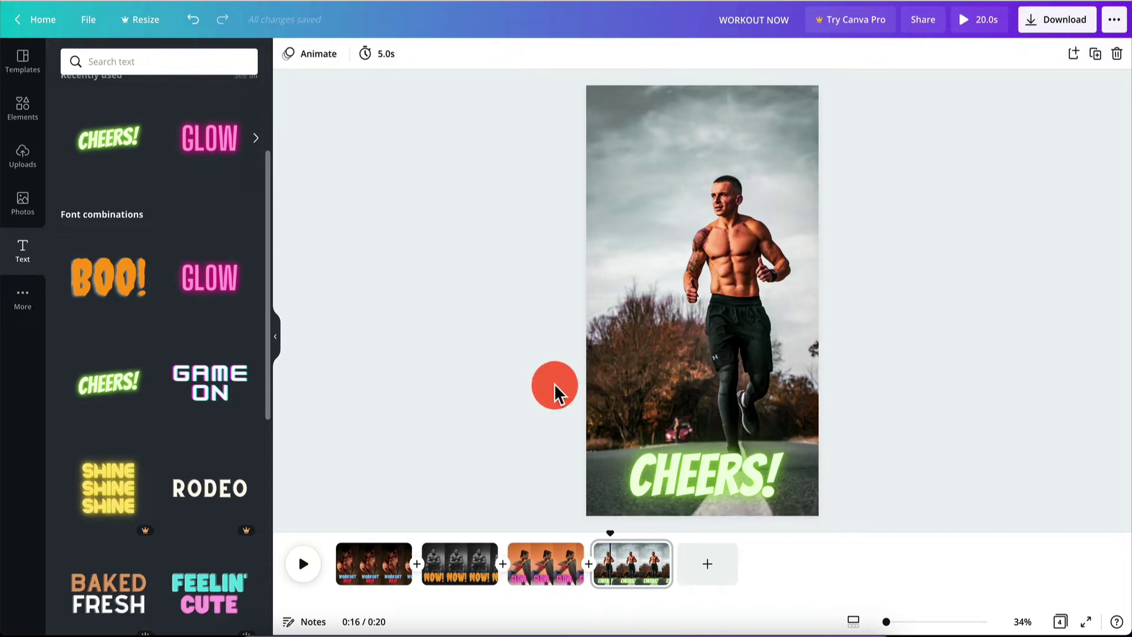
# - Return to the start of the video and apply the Block page animation to the first page
pyautogui.moveTo(606, 530); pyautogui.dragTo(337, 560)
pyautogui.click(316, 55)
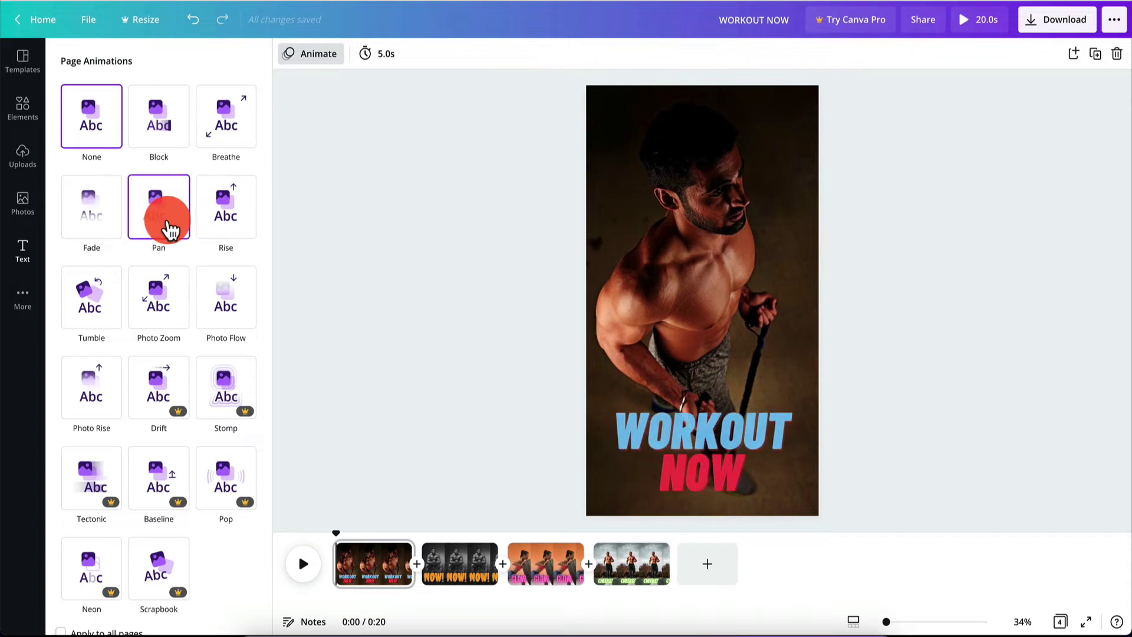
pyautogui.click(156, 129)
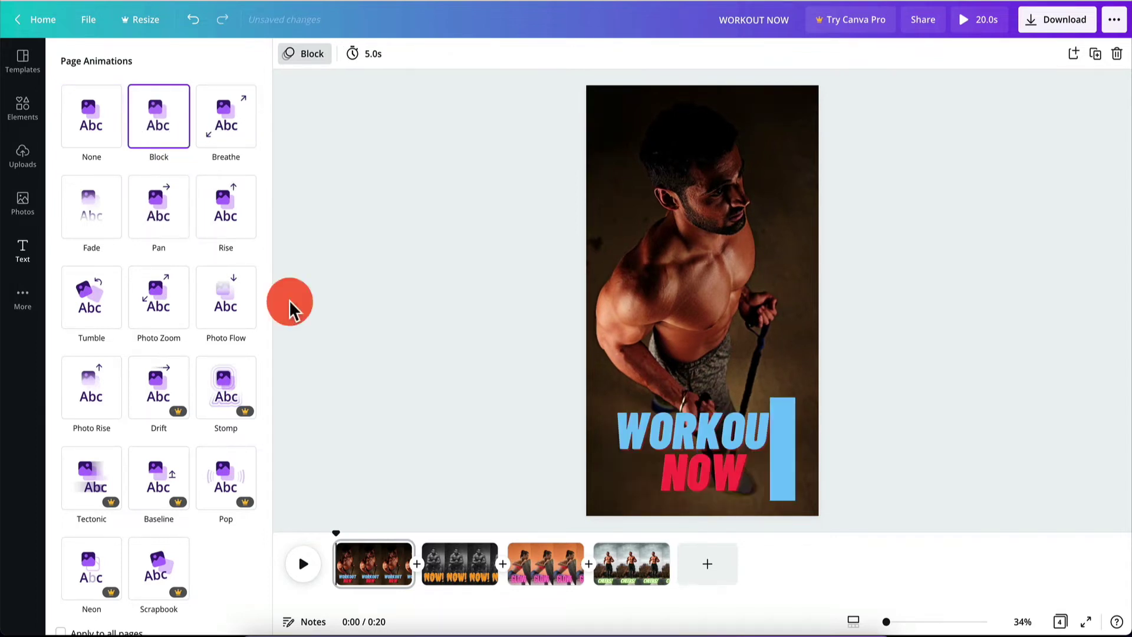
# - Apply the Photo Zoom page animation to both the second and the third page
pyautogui.click(438, 557)
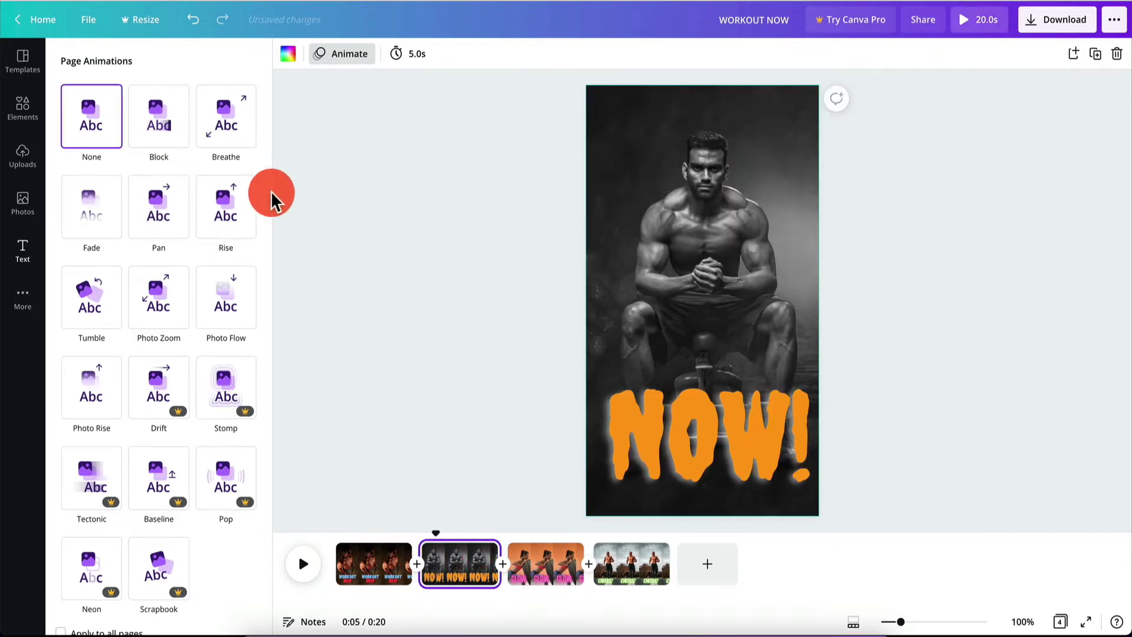
pyautogui.click(166, 315)
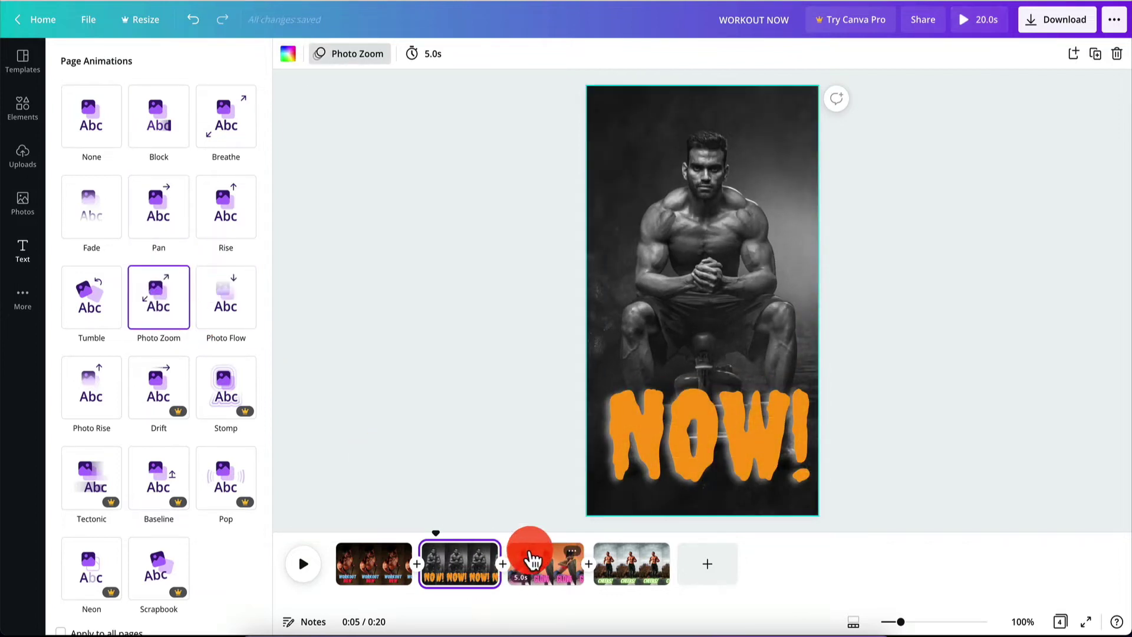
pyautogui.click(532, 557)
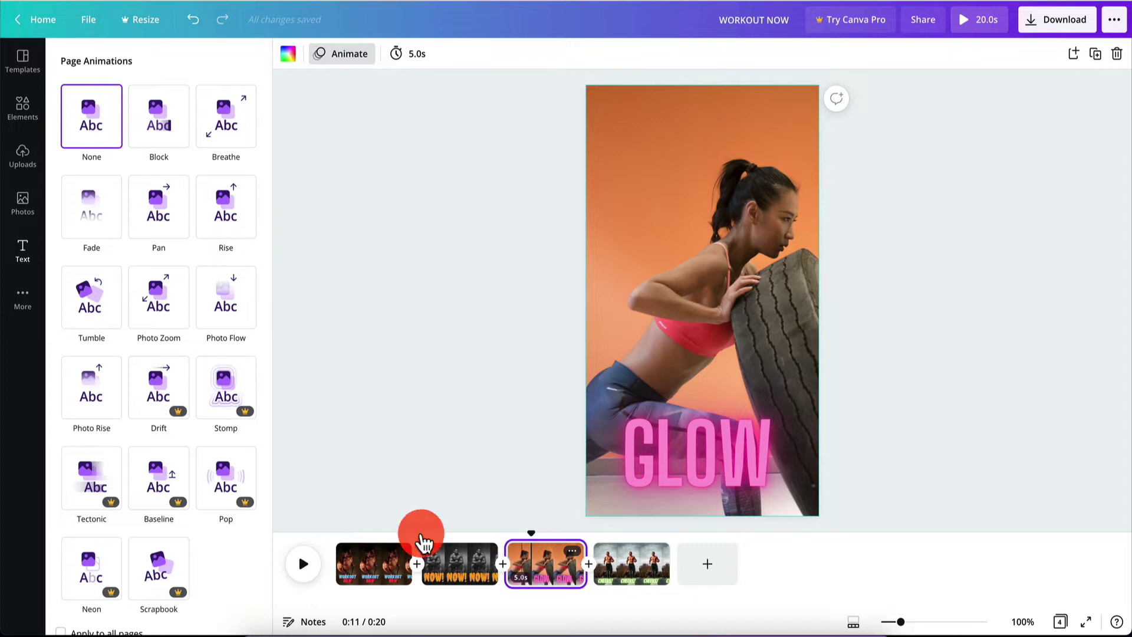
pyautogui.click(168, 312)
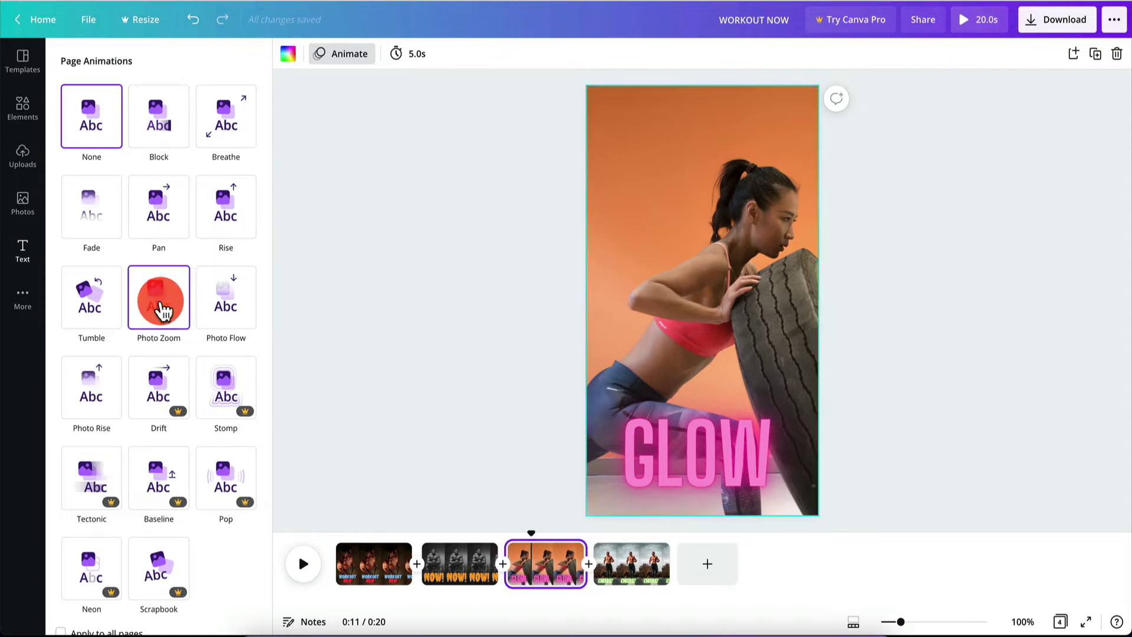
# - Apply the Photo Rise page animation to the fourth page with the runner
pyautogui.click(638, 567)
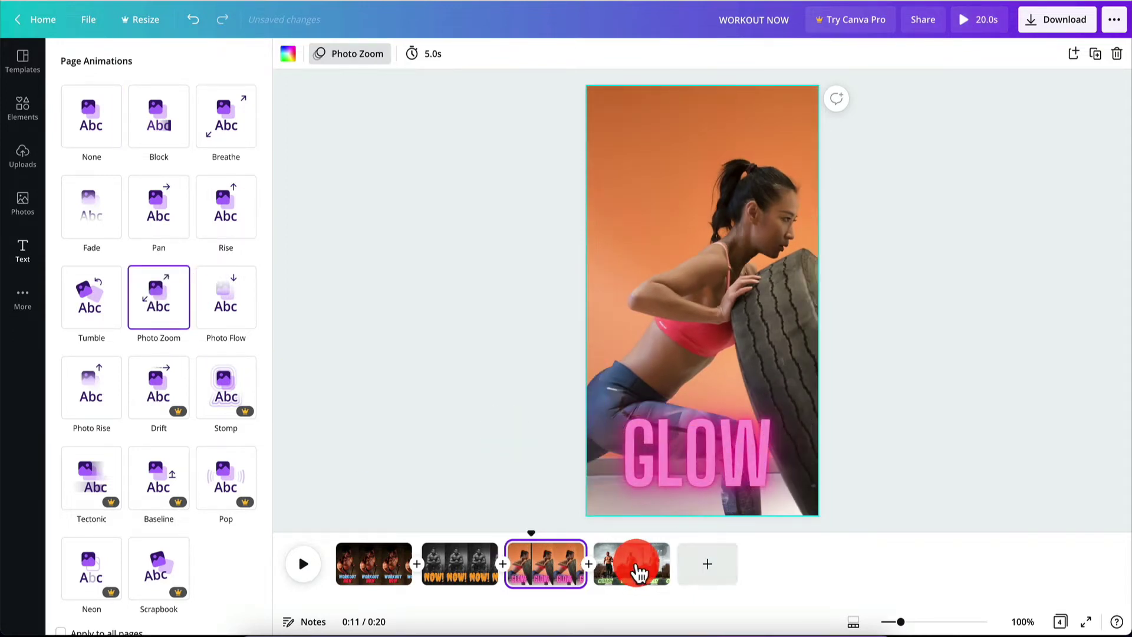
pyautogui.click(638, 567)
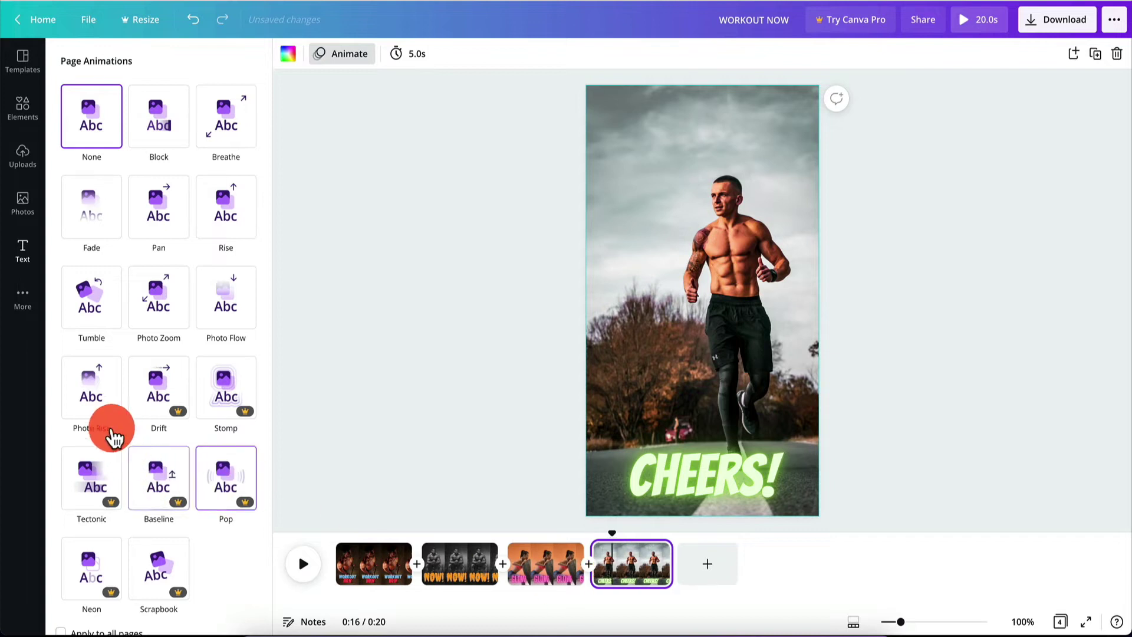
pyautogui.click(98, 388)
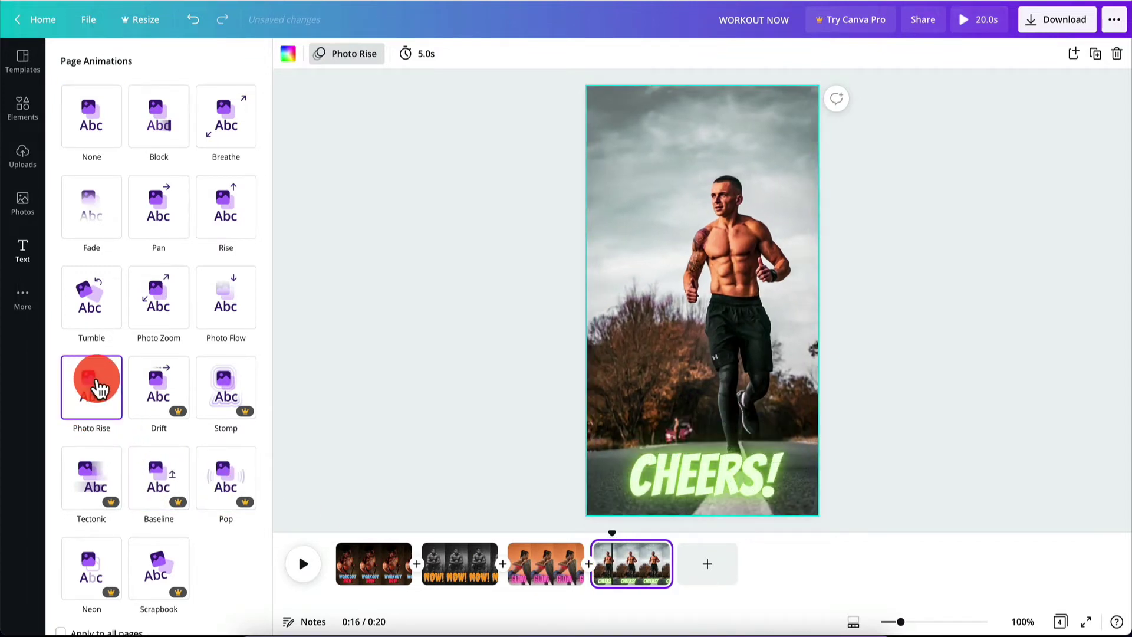
# - Add a Slide transition between the first and second pages and a Circle Wipe transition between the second and third pages
pyautogui.click(380, 563)
pyautogui.moveTo(380, 563); pyautogui.dragTo(422, 549)
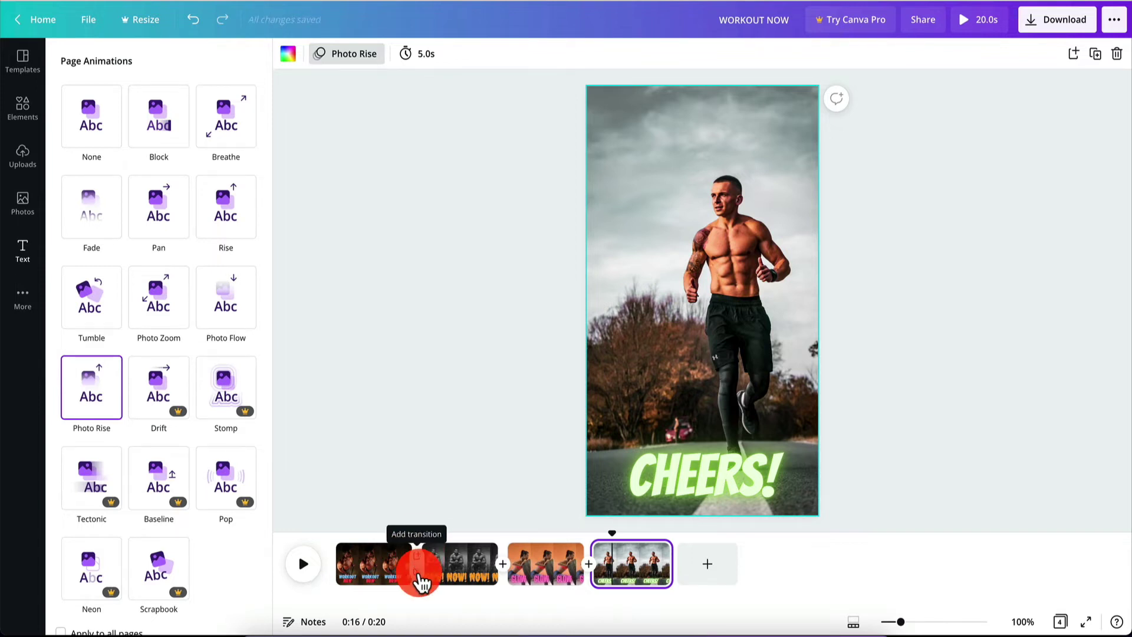
pyautogui.click(418, 576)
pyautogui.click(157, 131)
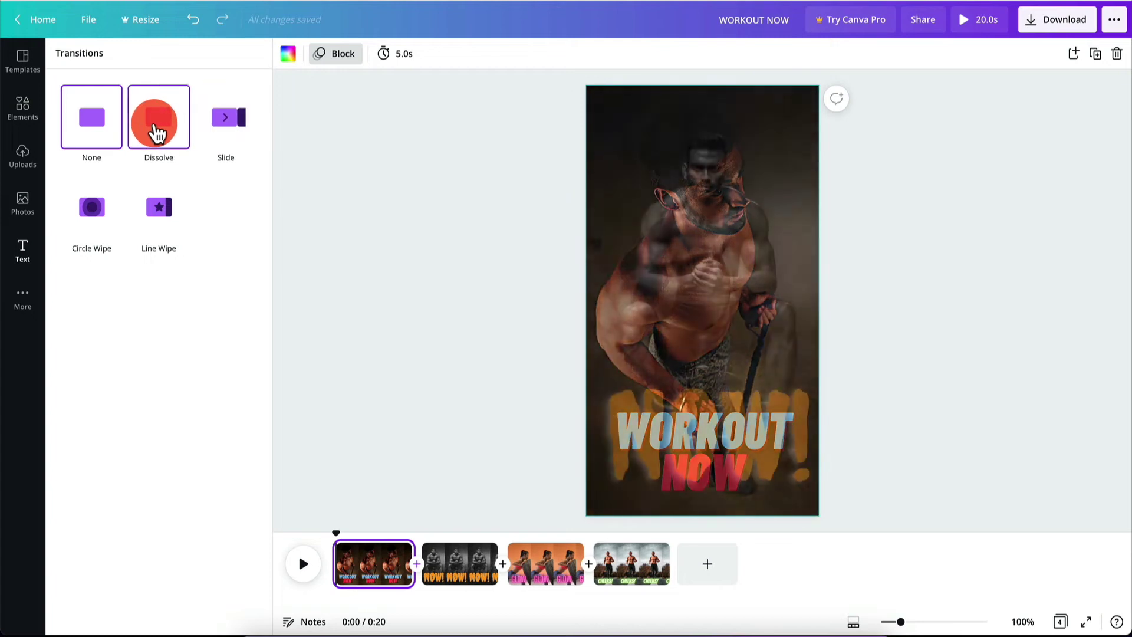
pyautogui.click(215, 125)
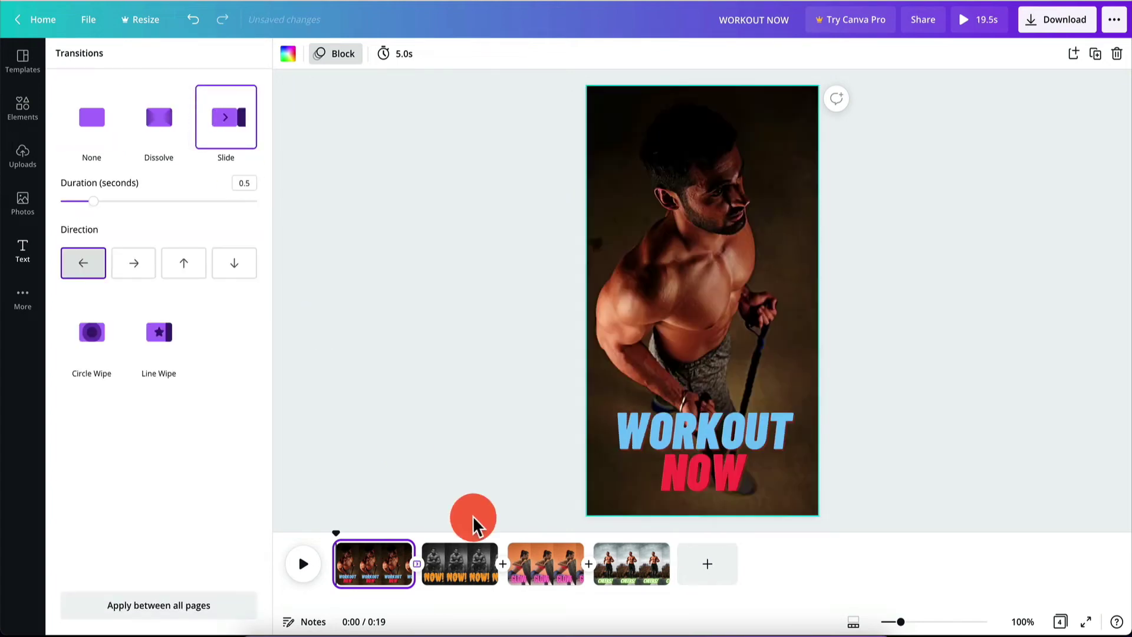
pyautogui.click(502, 578)
pyautogui.click(90, 229)
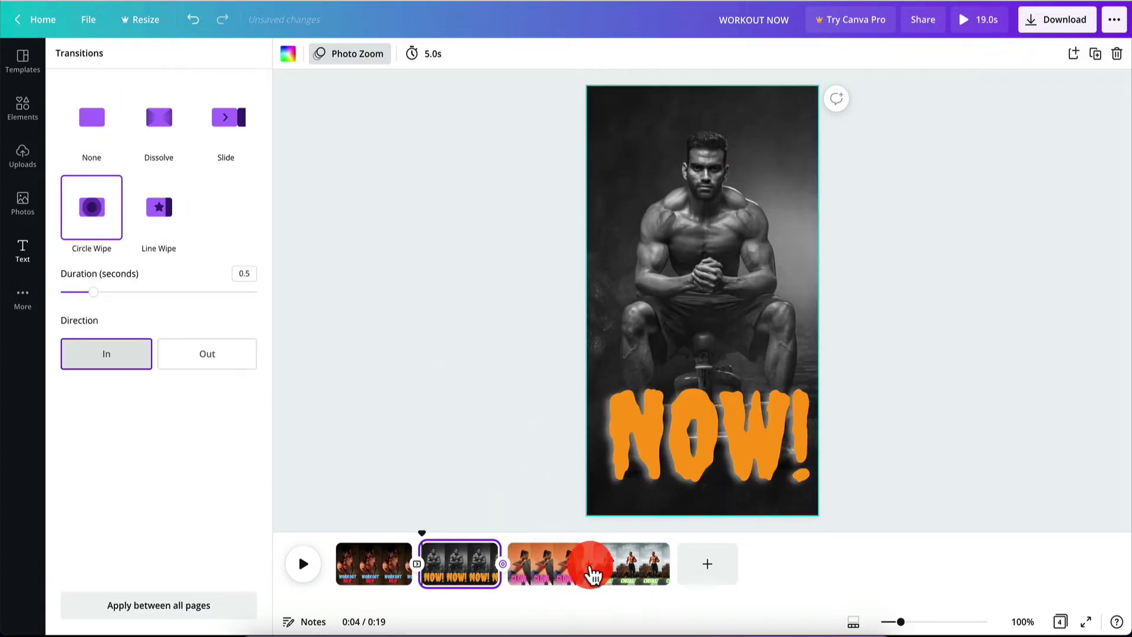
# - Add a Line Wipe transition between the third page and the fourth page with the runner
pyautogui.click(590, 565)
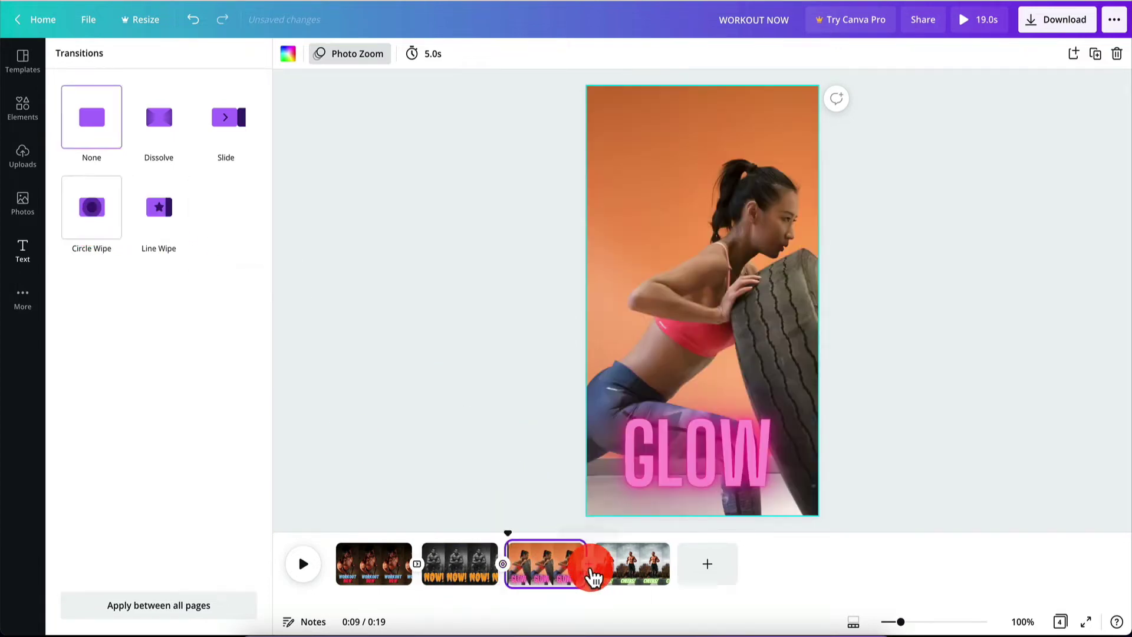
pyautogui.click(177, 200)
pyautogui.click(222, 127)
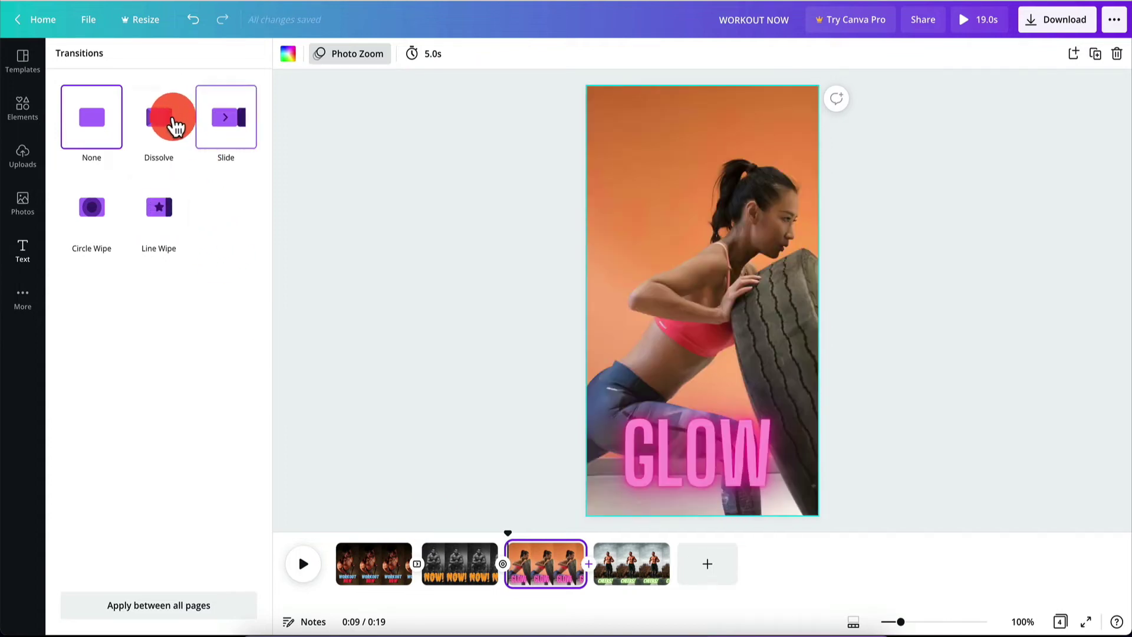
pyautogui.click(166, 118)
pyautogui.click(161, 219)
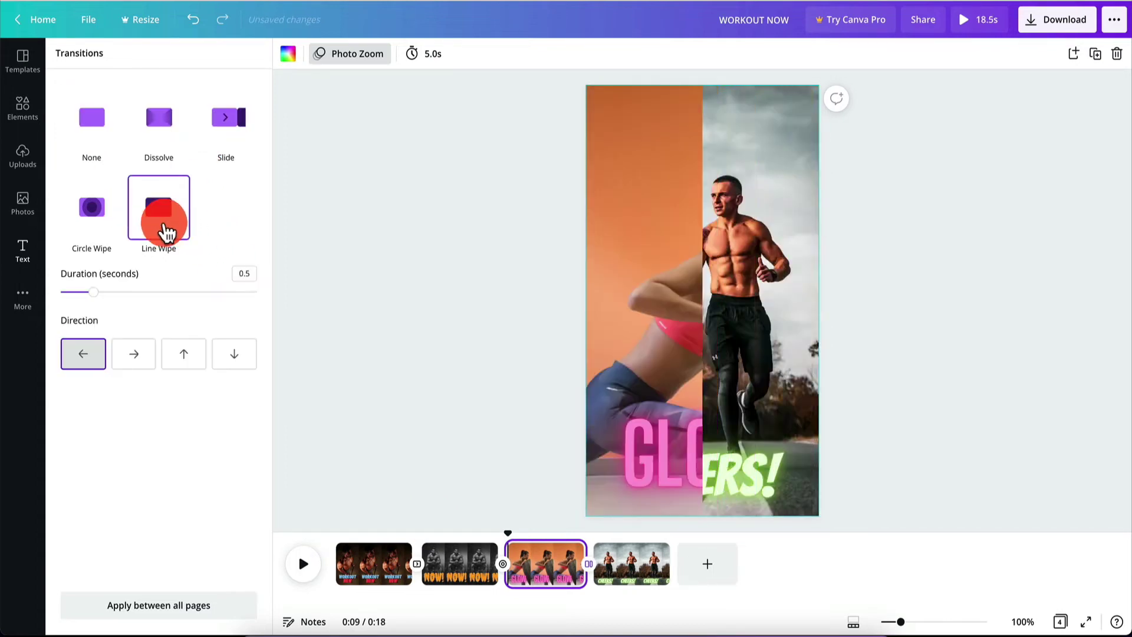
# - Preview the video from the first page, return to its start and look at the download options
pyautogui.click(349, 556)
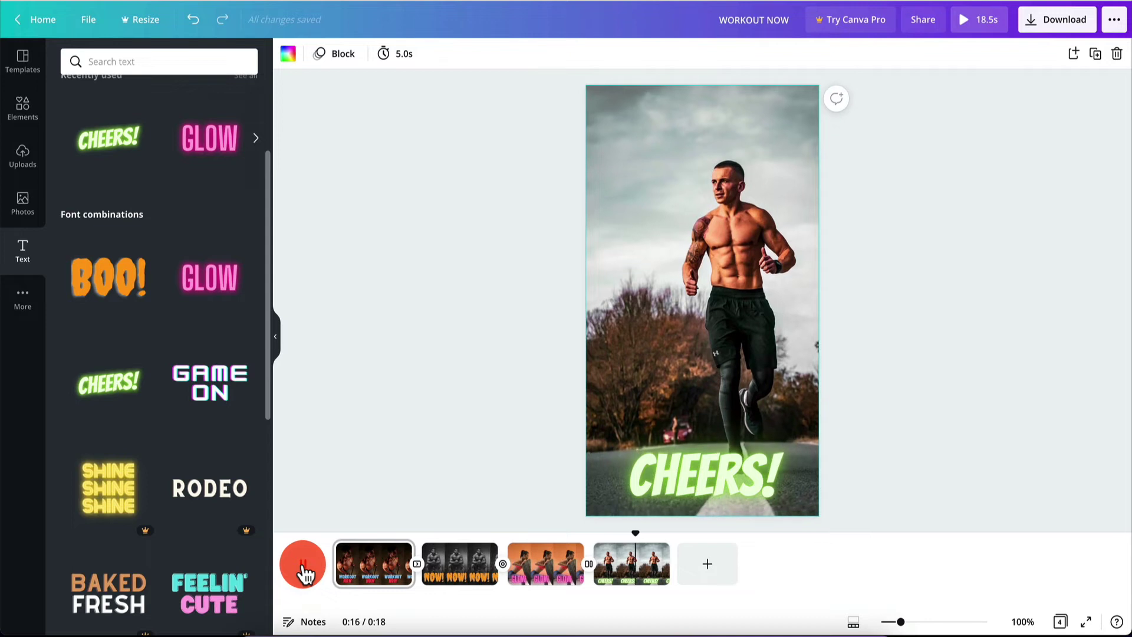
pyautogui.click(304, 571)
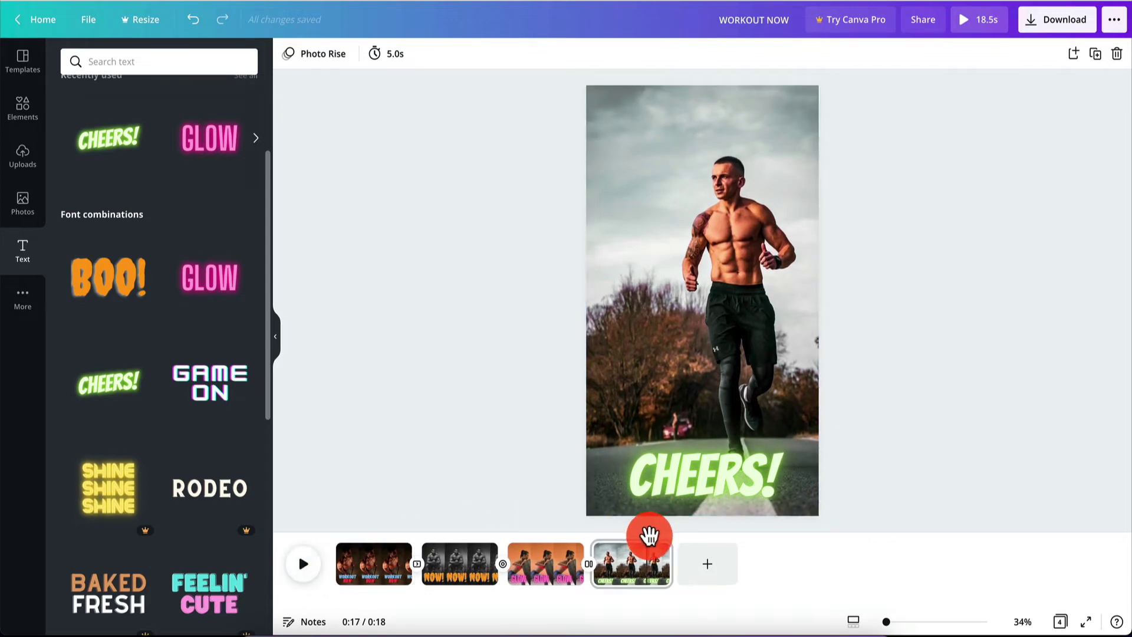
pyautogui.moveTo(649, 535); pyautogui.dragTo(322, 542)
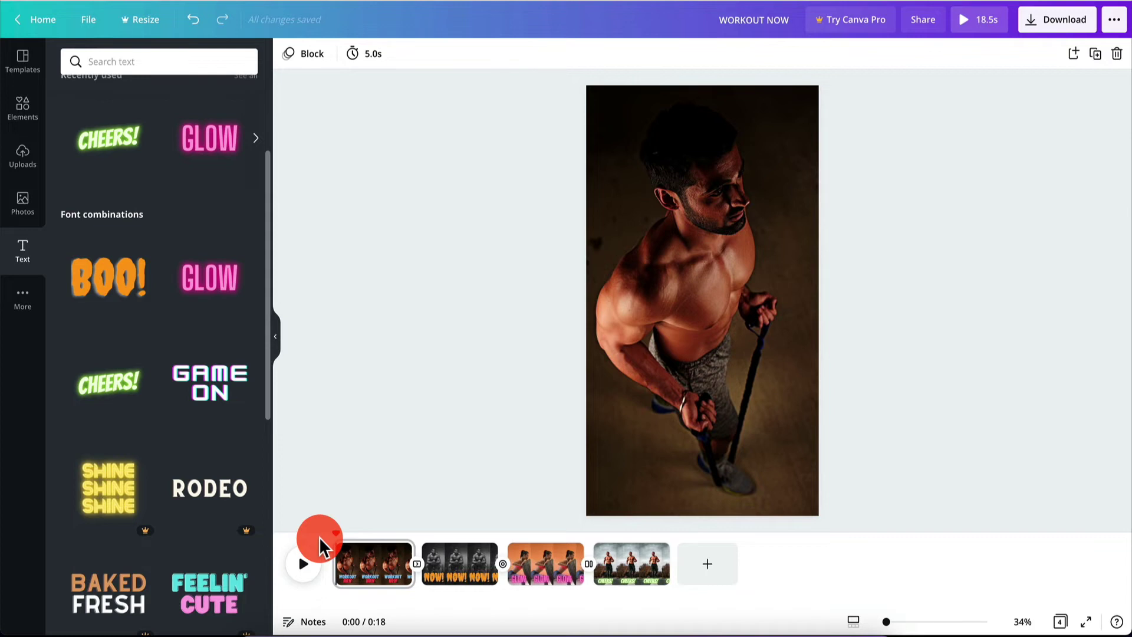
pyautogui.click(1049, 24)
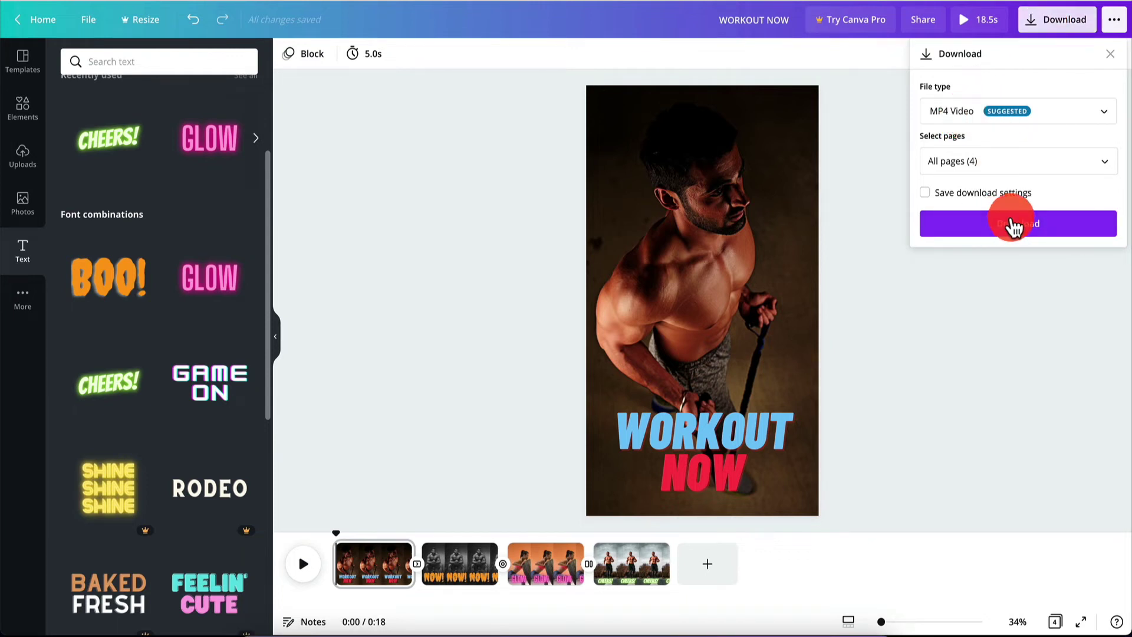
pyautogui.click(940, 298)
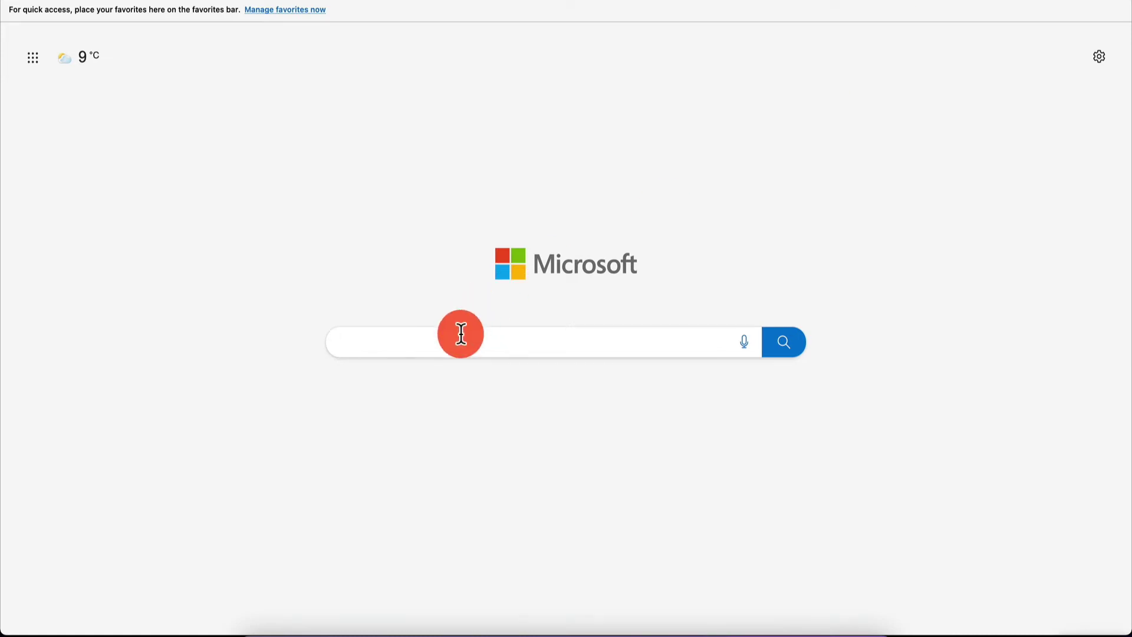
# - Open pexels.com in a new browser tab and look over the free stock photos on its home page
pyautogui.hotkey('ctrl', 'l')
pyautogui.write('PEXELS.COM')
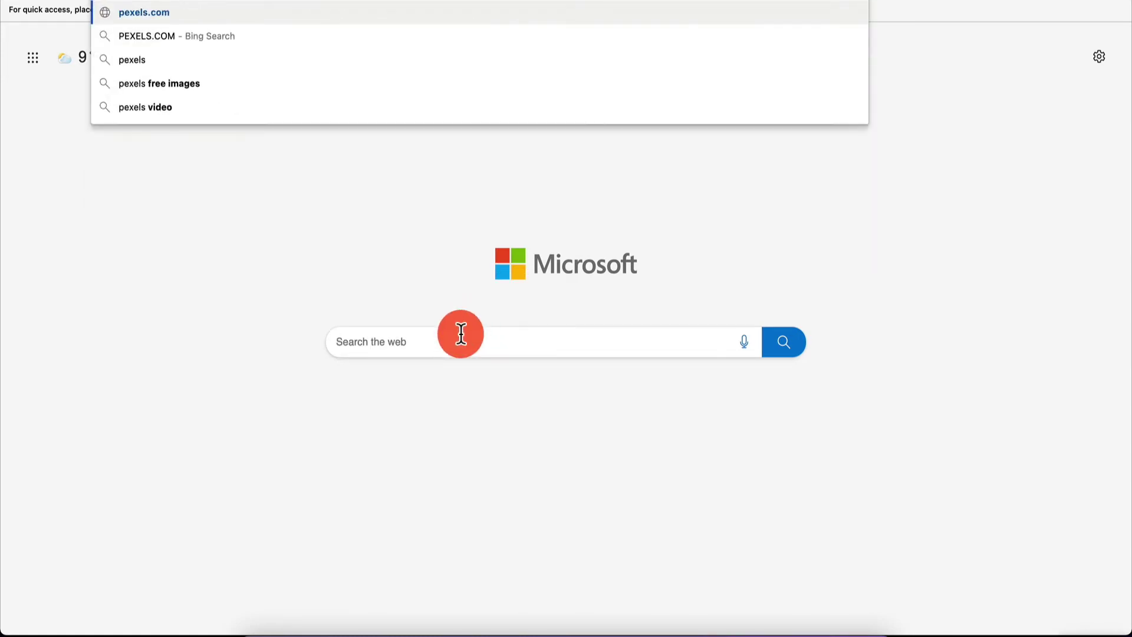
pyautogui.press('Return')
pyautogui.scroll(-3, 462, 334)
pyautogui.scroll(2, 463, 345)
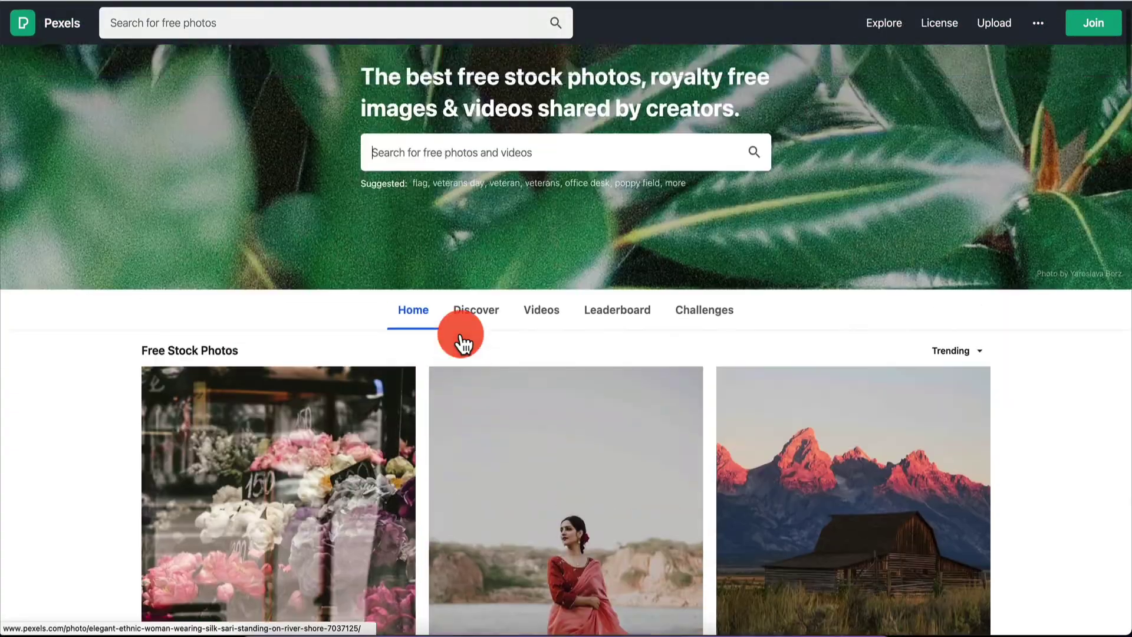
pyautogui.scroll(1, 463, 344)
pyautogui.scroll(-2, 751, 463)
pyautogui.scroll(2, 749, 463)
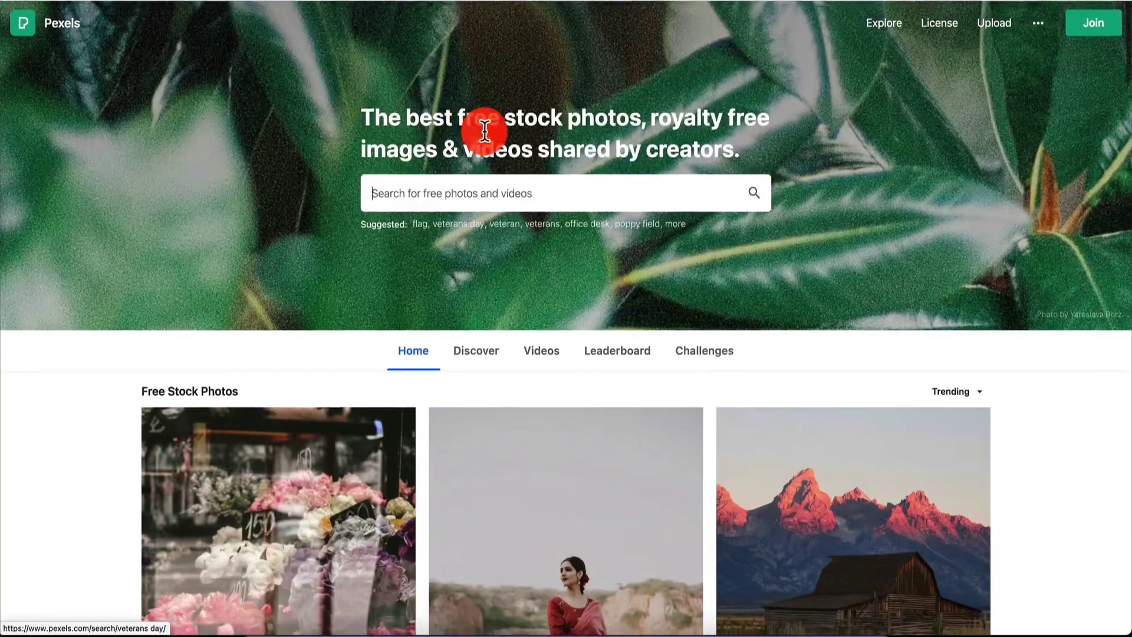
pyautogui.scroll(-10, 508, 353)
pyautogui.scroll(6, 508, 354)
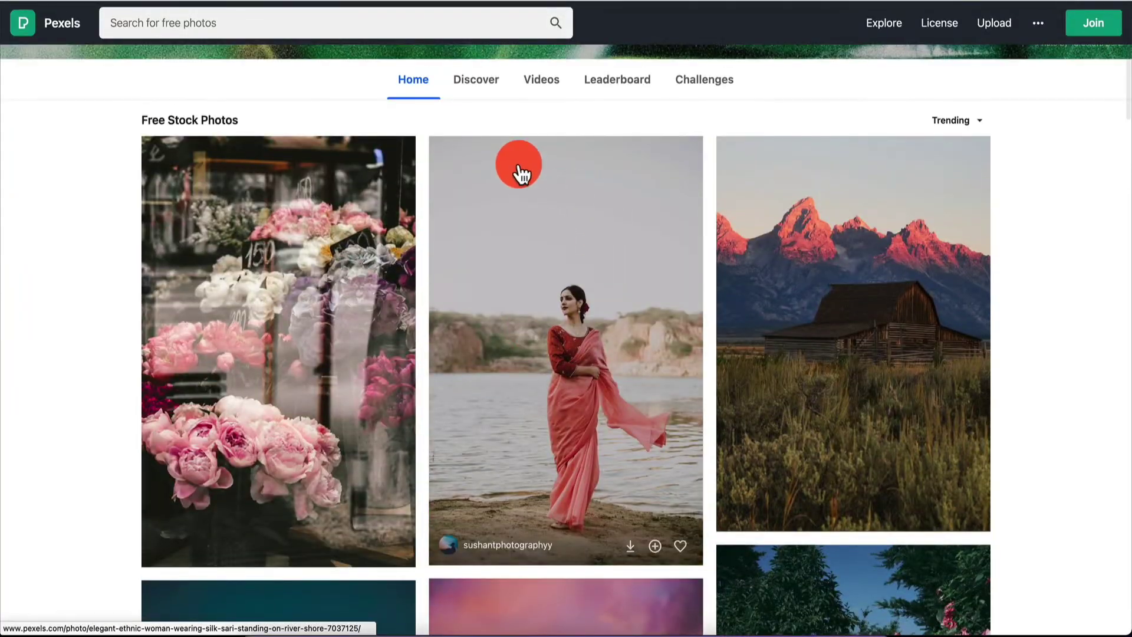
pyautogui.scroll(4, 575, 189)
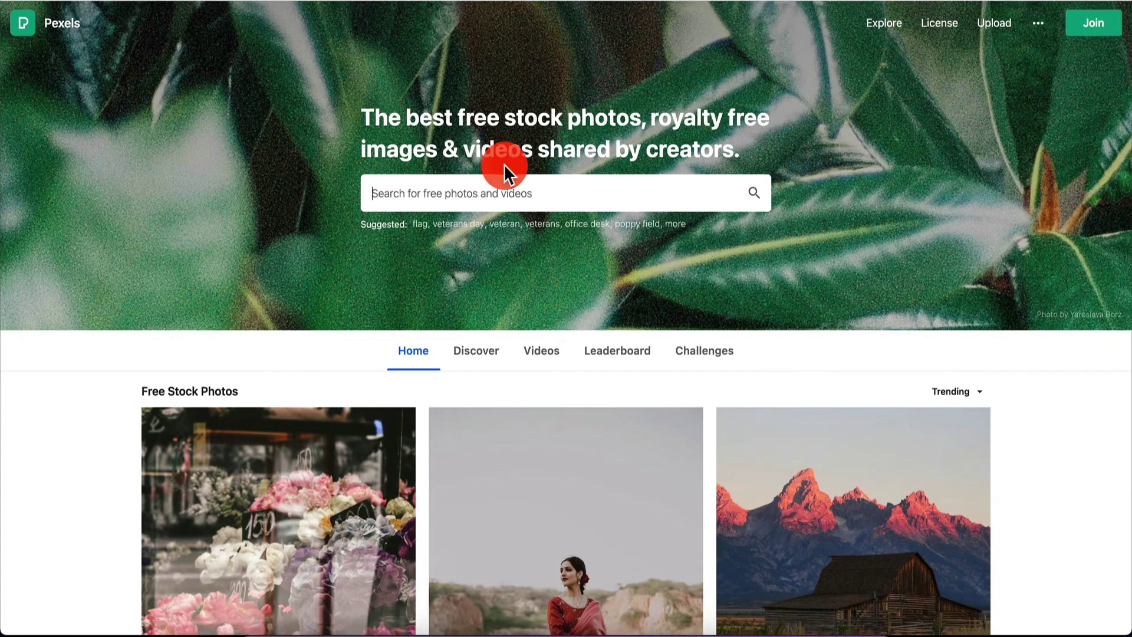
# - Search Pexels for "fitness" and filter the photos to vertical orientation
pyautogui.click(509, 188)
pyautogui.write('fitness')
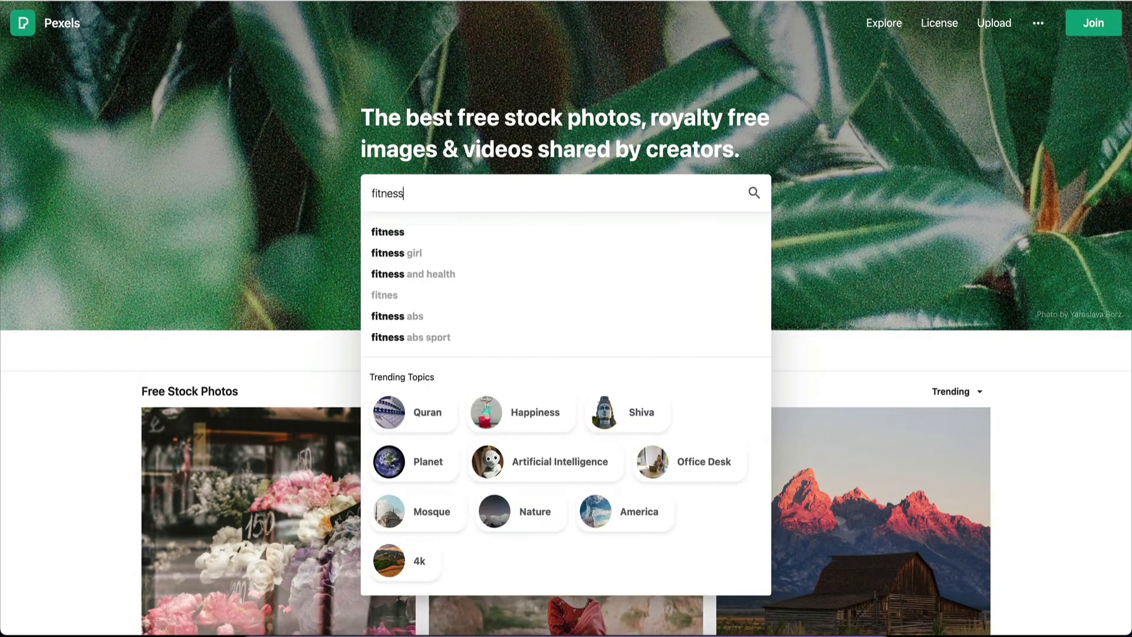
pyautogui.press('Return')
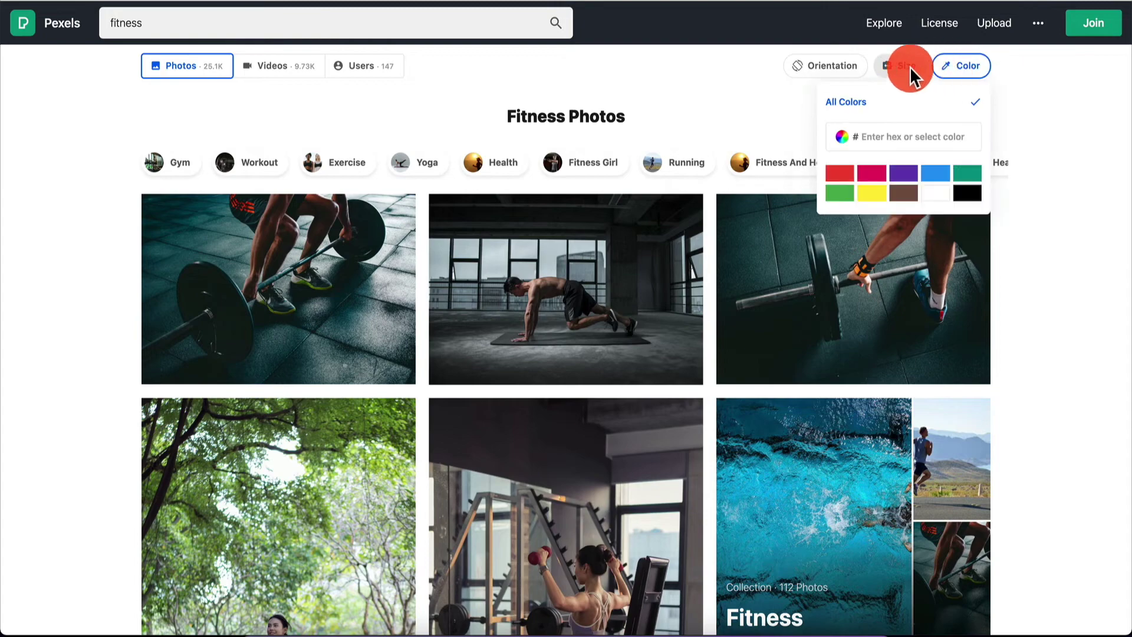
pyautogui.moveTo(856, 70)
pyautogui.click(801, 169)
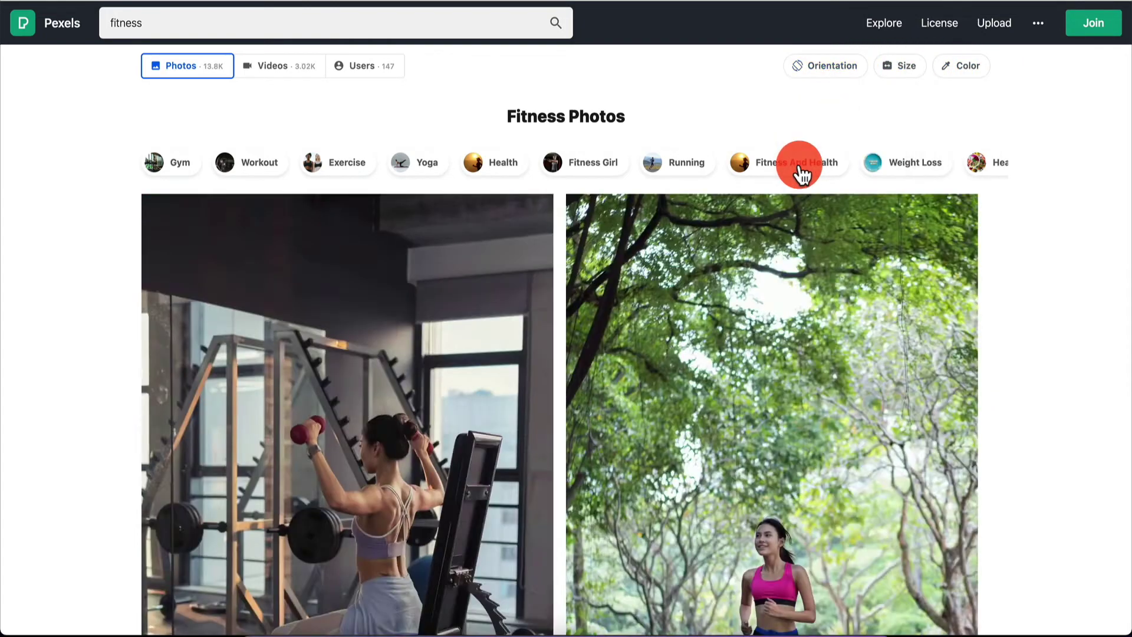
# - Download the photo of the man in a grey shirt holding two dumbbells and dismiss the thank-you dialog
pyautogui.scroll(-10, 538, 366)
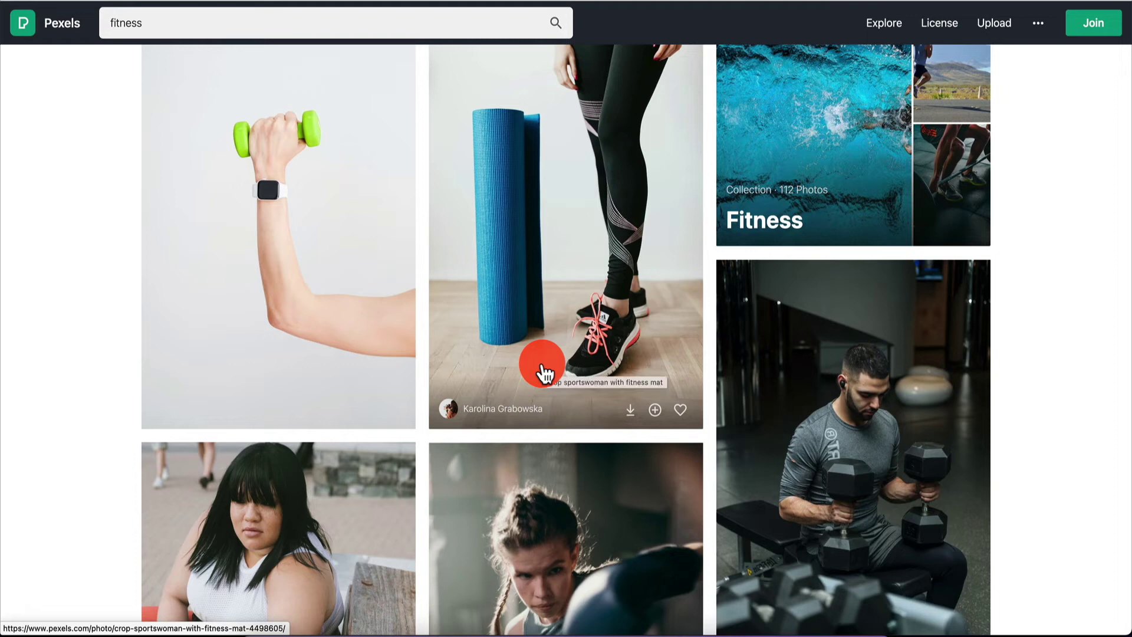
pyautogui.scroll(-3, 919, 389)
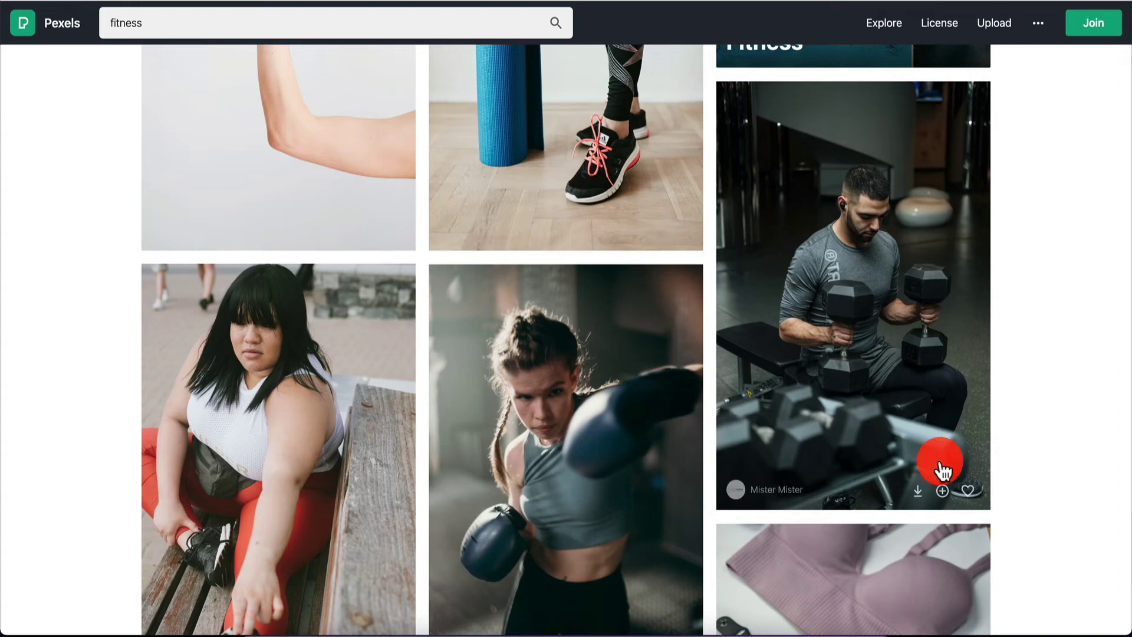
pyautogui.click(919, 487)
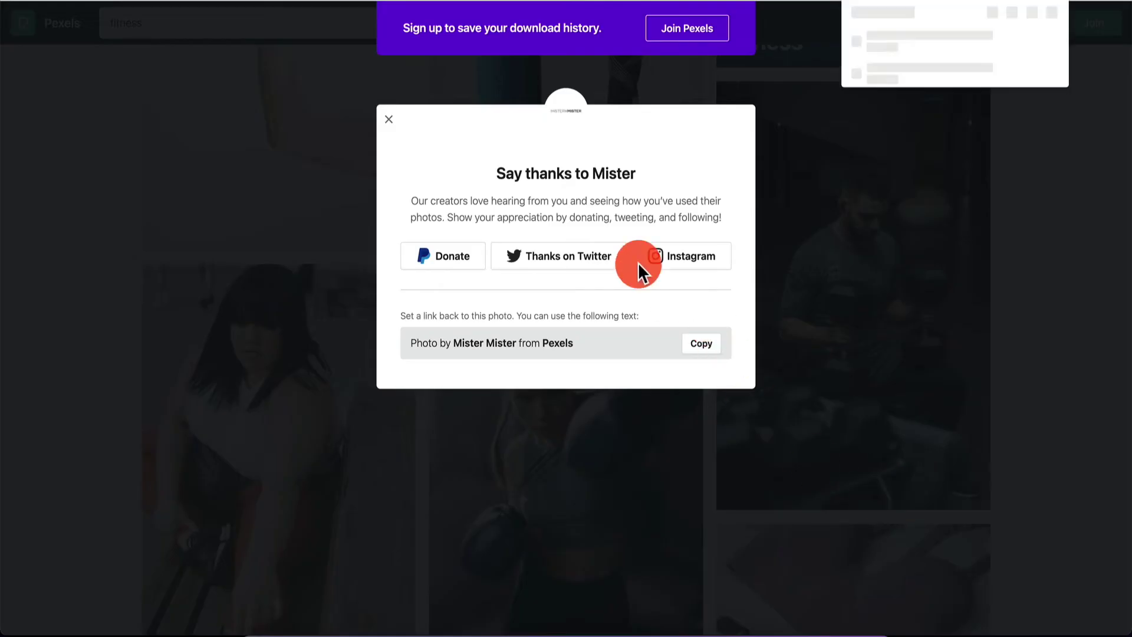
pyautogui.click(389, 124)
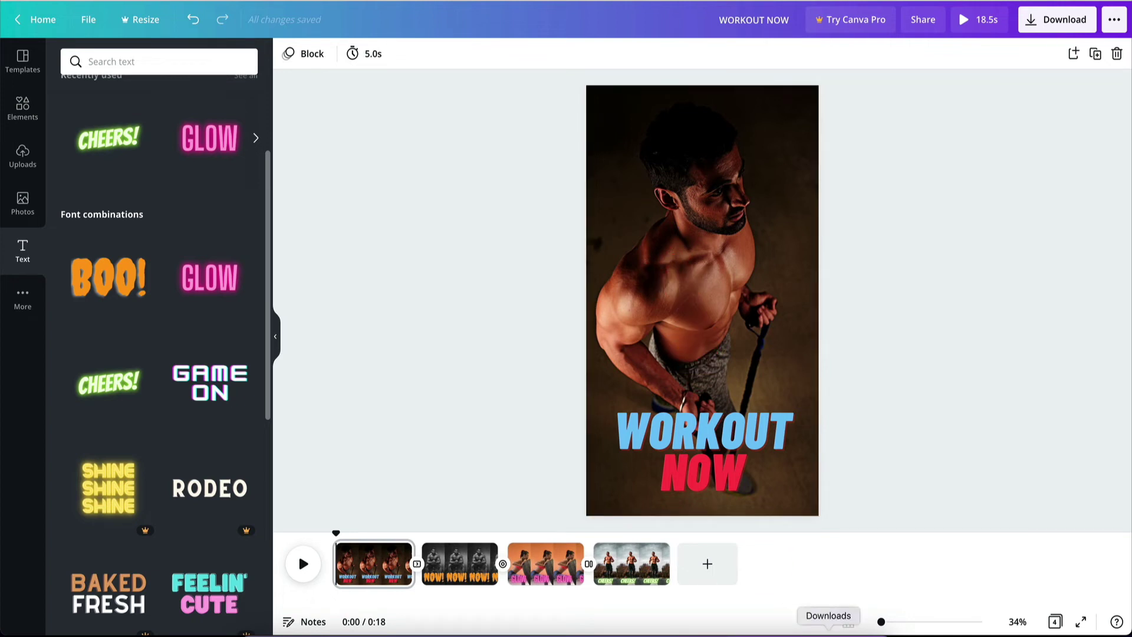
# - Switch back to Canva, add the downloaded dumbbell photo to the first page and set it as the background
pyautogui.moveTo(828, 625); pyautogui.dragTo(714, 162)
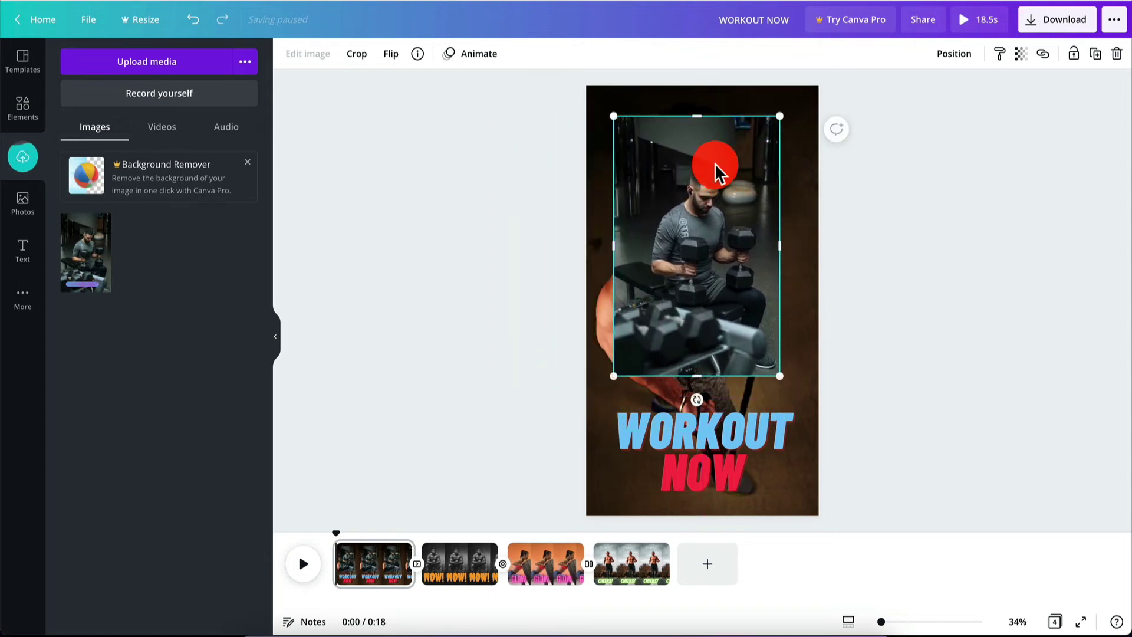
pyautogui.rightClick(715, 162)
pyautogui.click(763, 449)
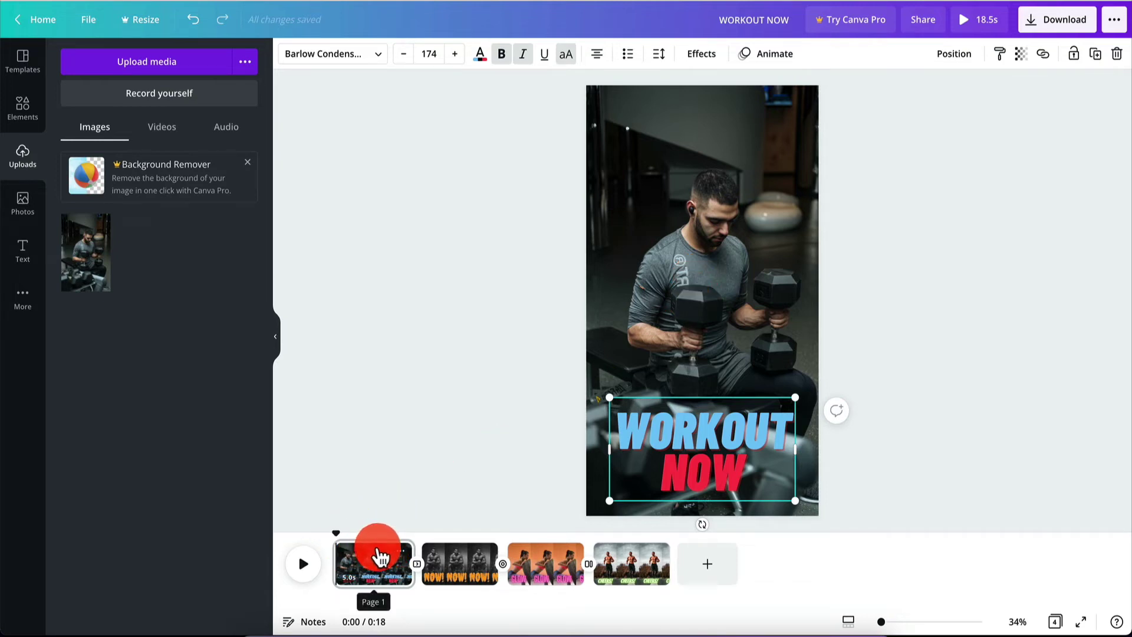
# - Set the first page's timing to 3 seconds and apply it to all four pages
pyautogui.click(400, 556)
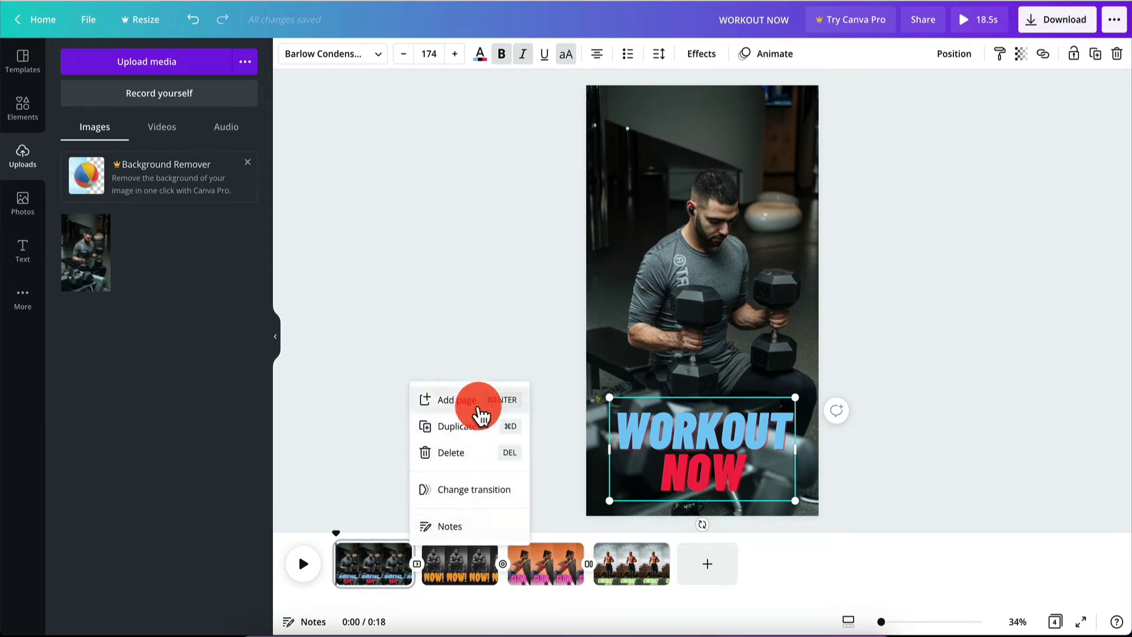
pyautogui.click(358, 495)
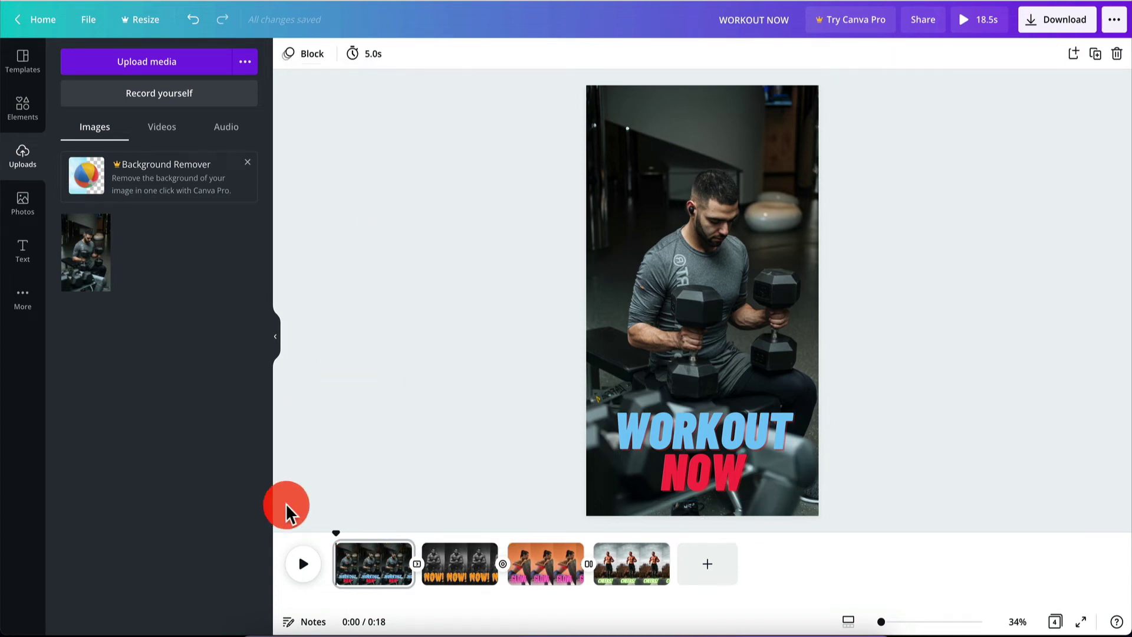
pyautogui.click(377, 54)
pyautogui.click(505, 96)
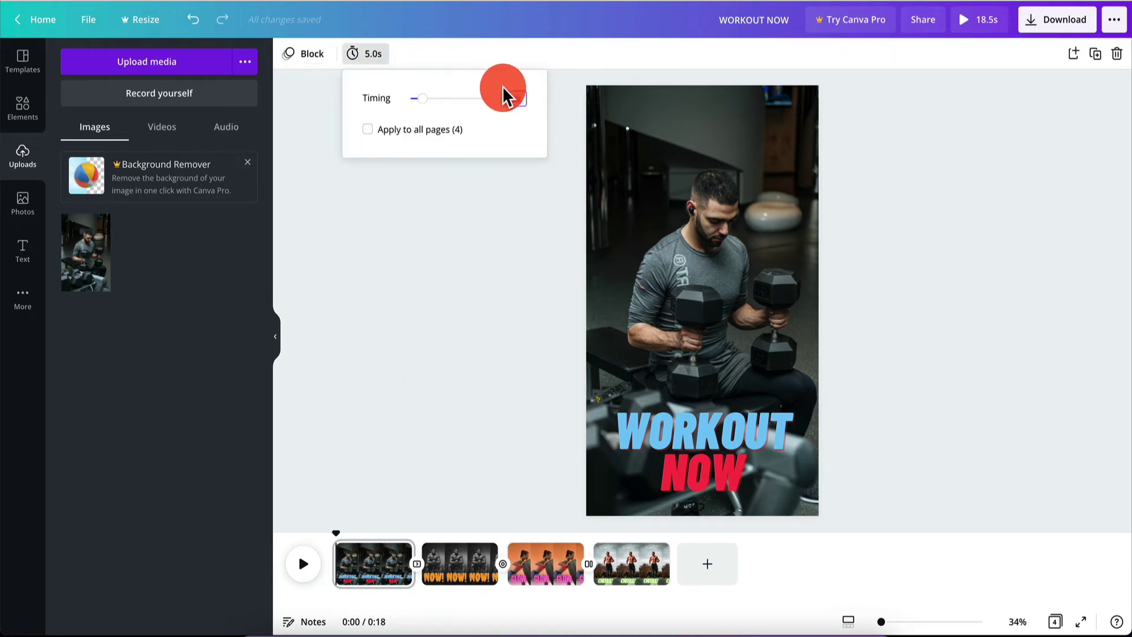
pyautogui.write('3')
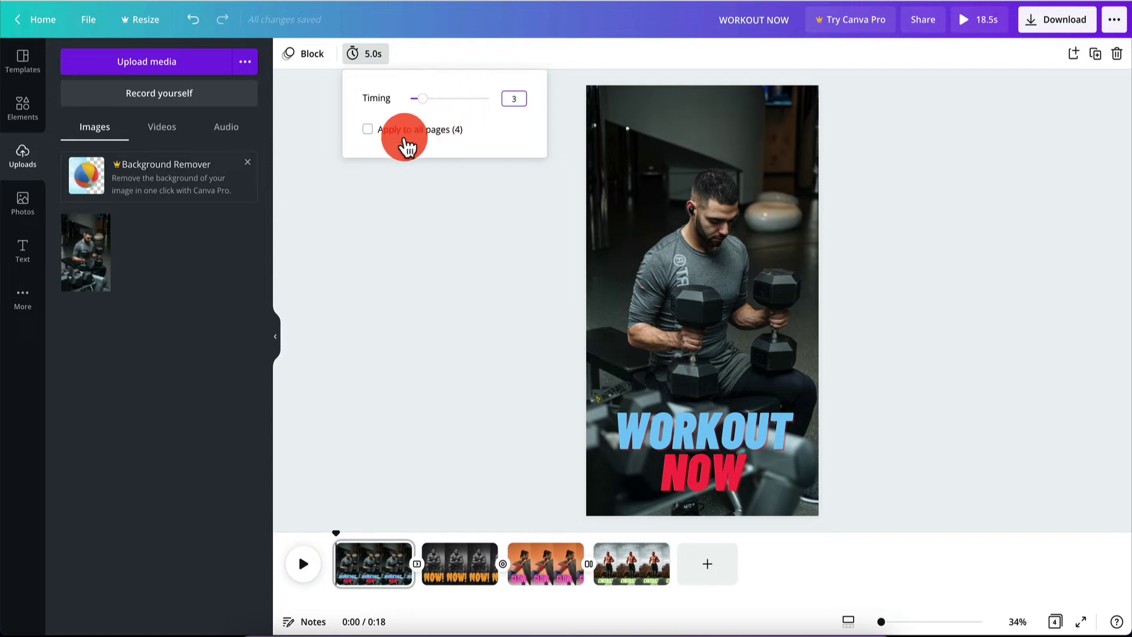
pyautogui.click(367, 130)
pyautogui.click(352, 248)
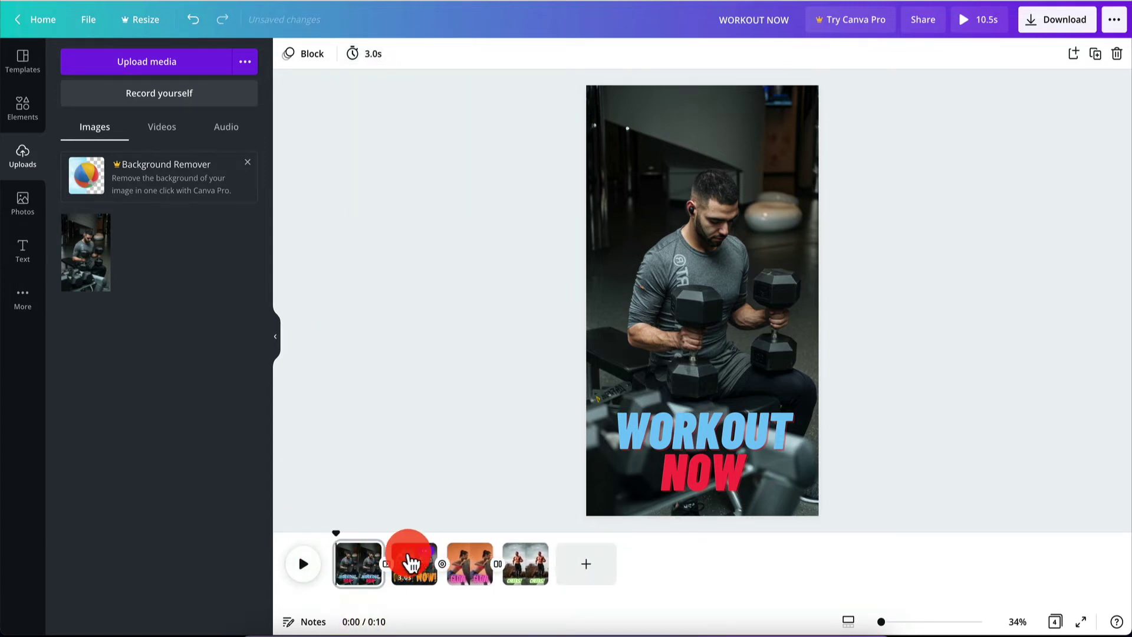
# - Play the shortened video to preview its pages and transitions, and stop playback on the third page
pyautogui.click(305, 566)
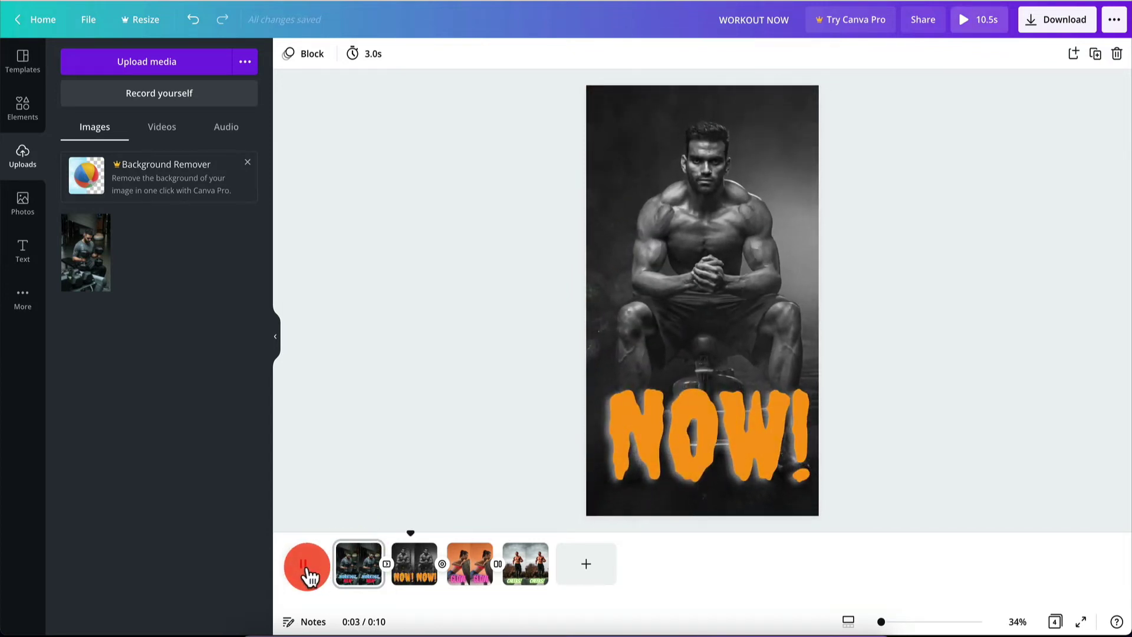
pyautogui.click(307, 567)
pyautogui.click(460, 420)
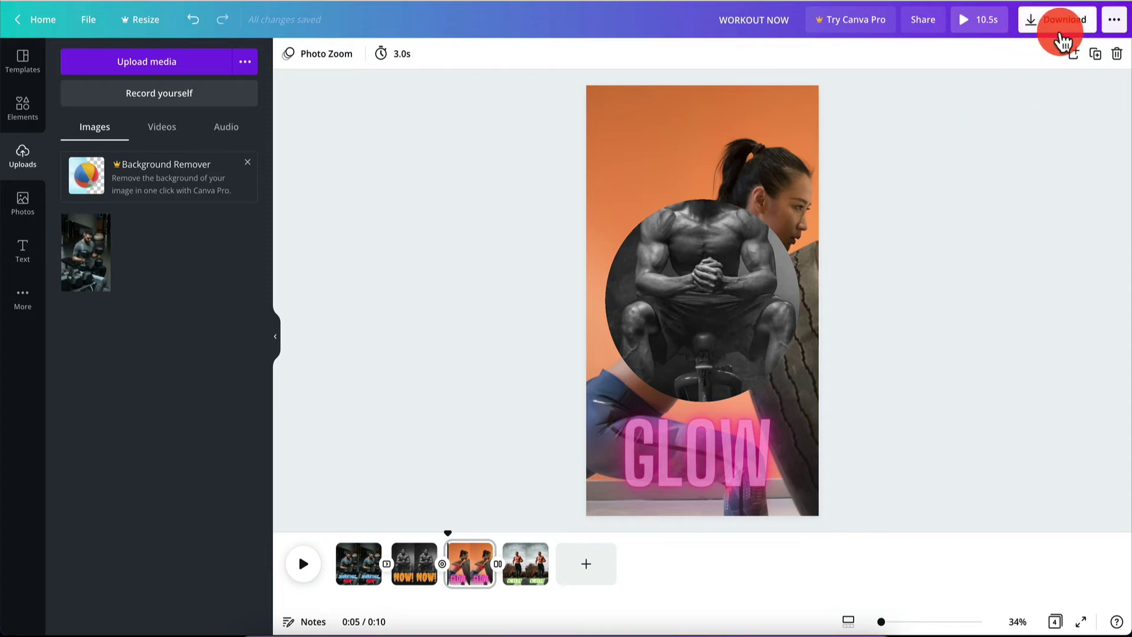
# - Review the available download file types, keep MP4 Video selected and close the download settings
pyautogui.click(1065, 35)
pyautogui.click(1036, 228)
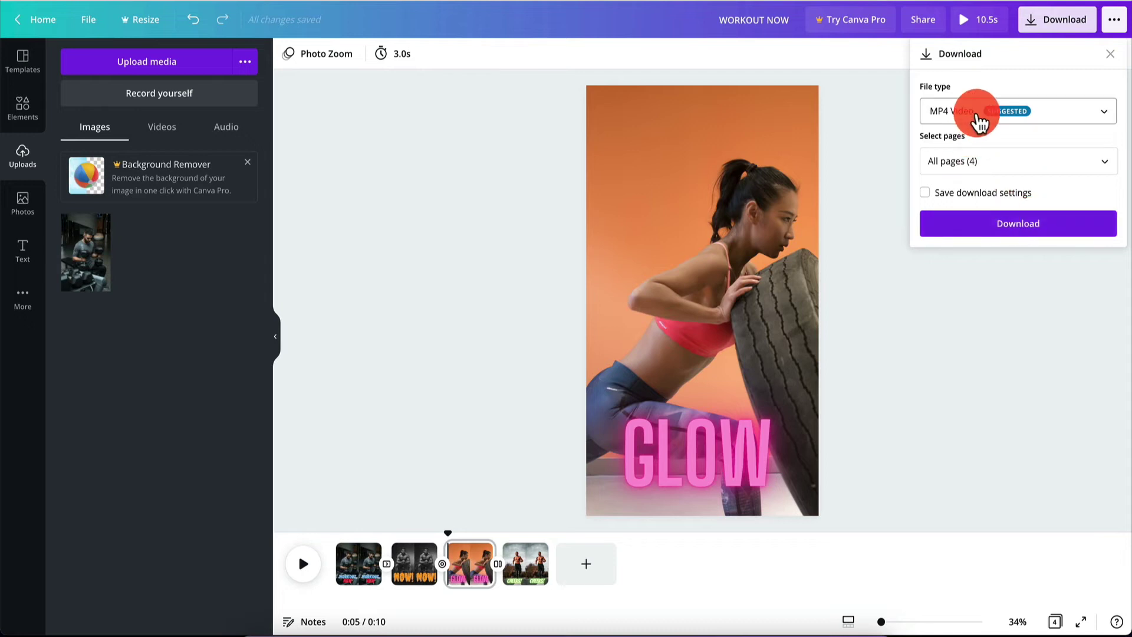
pyautogui.click(983, 113)
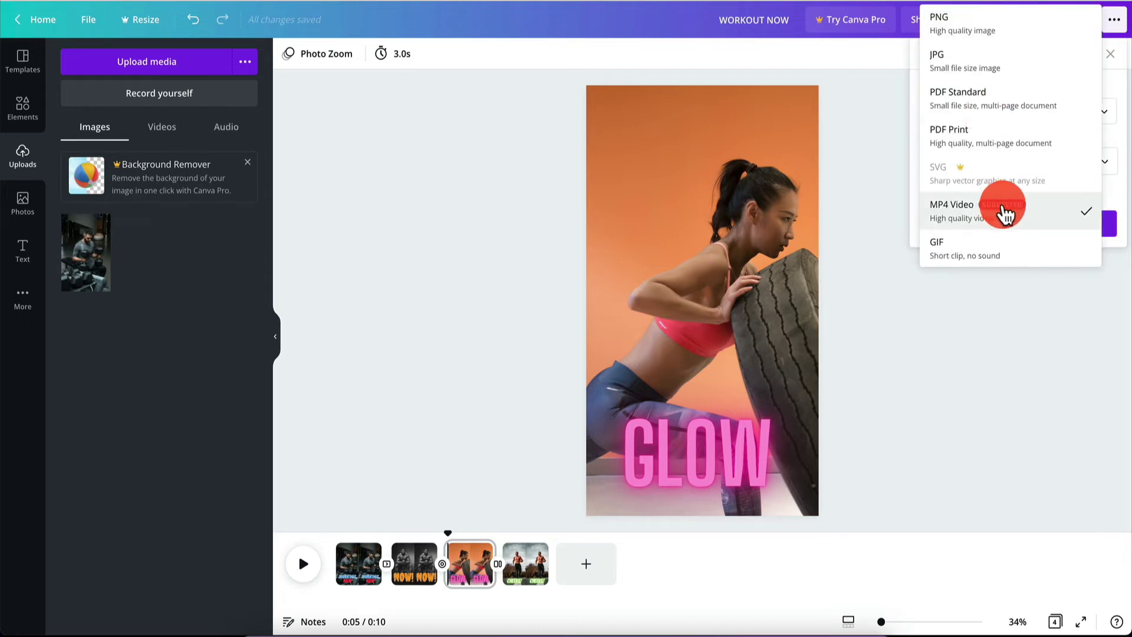
pyautogui.click(984, 215)
pyautogui.click(953, 298)
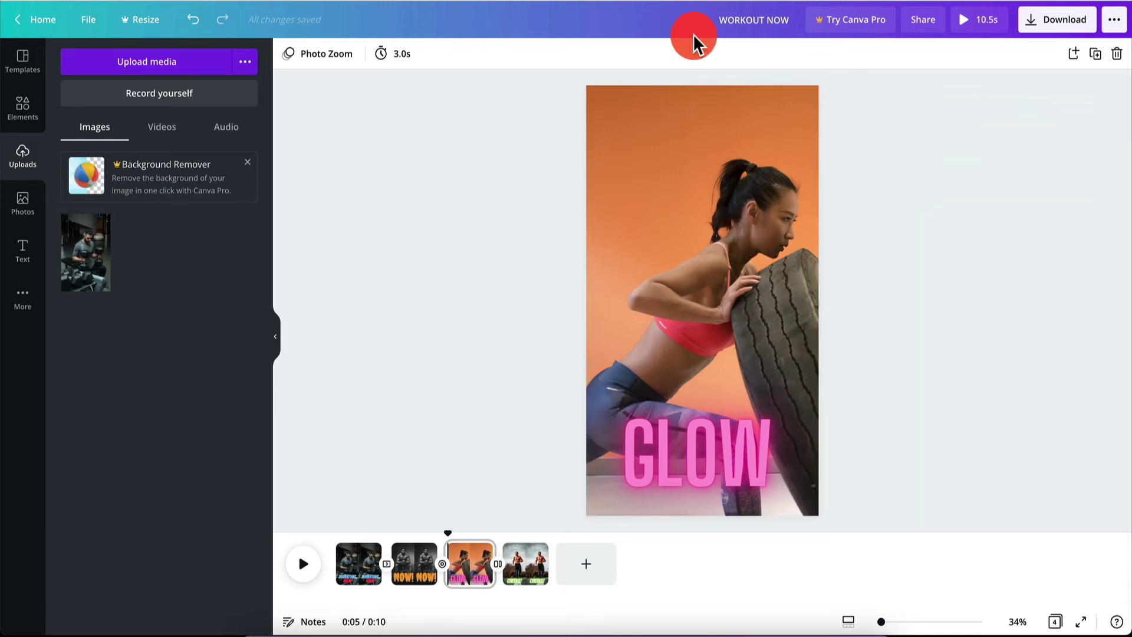
# - Open a new browser tab and search the web for "create youtube channel"
pyautogui.click(675, 13)
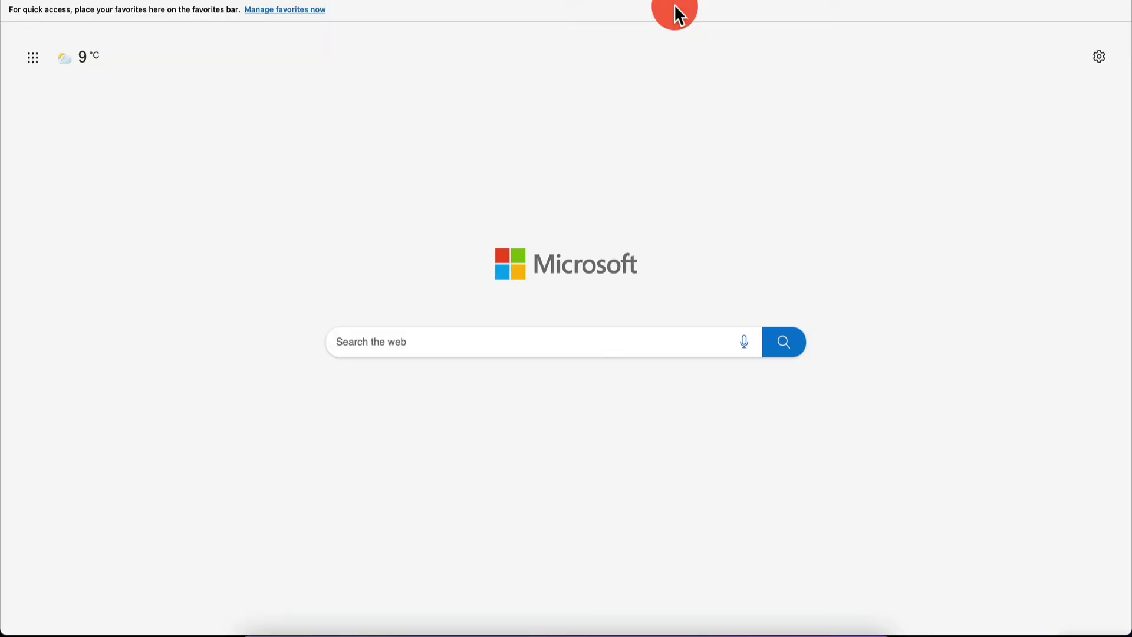
pyautogui.write('create y')
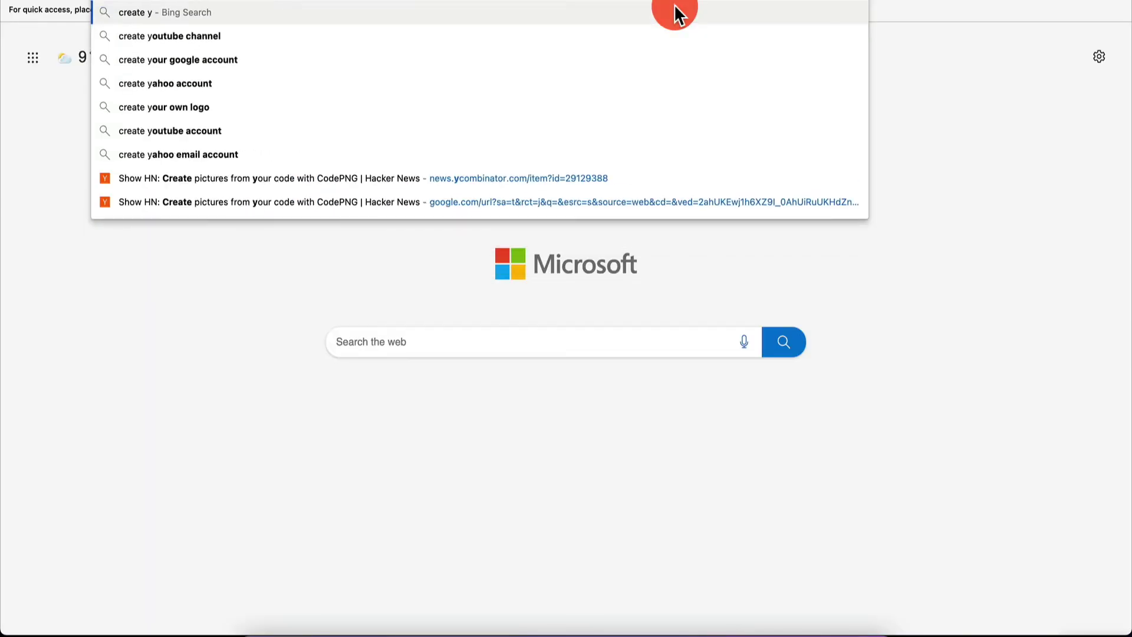
pyautogui.write('outube channel')
pyautogui.press('Return')
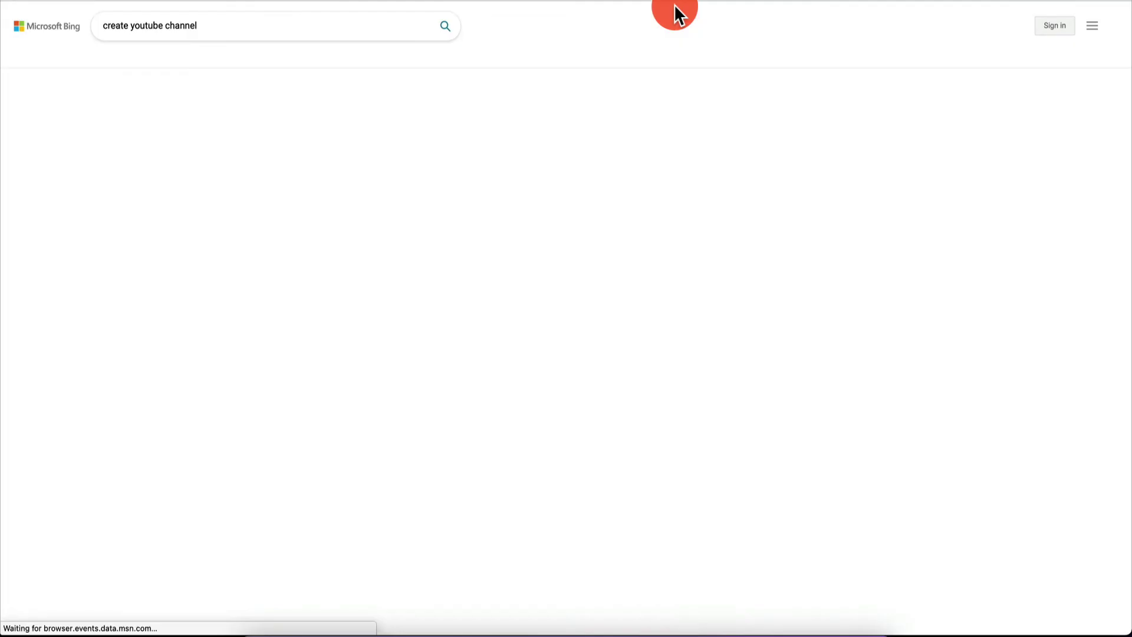
# - Find the "Create a personal channel" answer in the search results and open its YouTube Help article
pyautogui.scroll(-7, 63, 339)
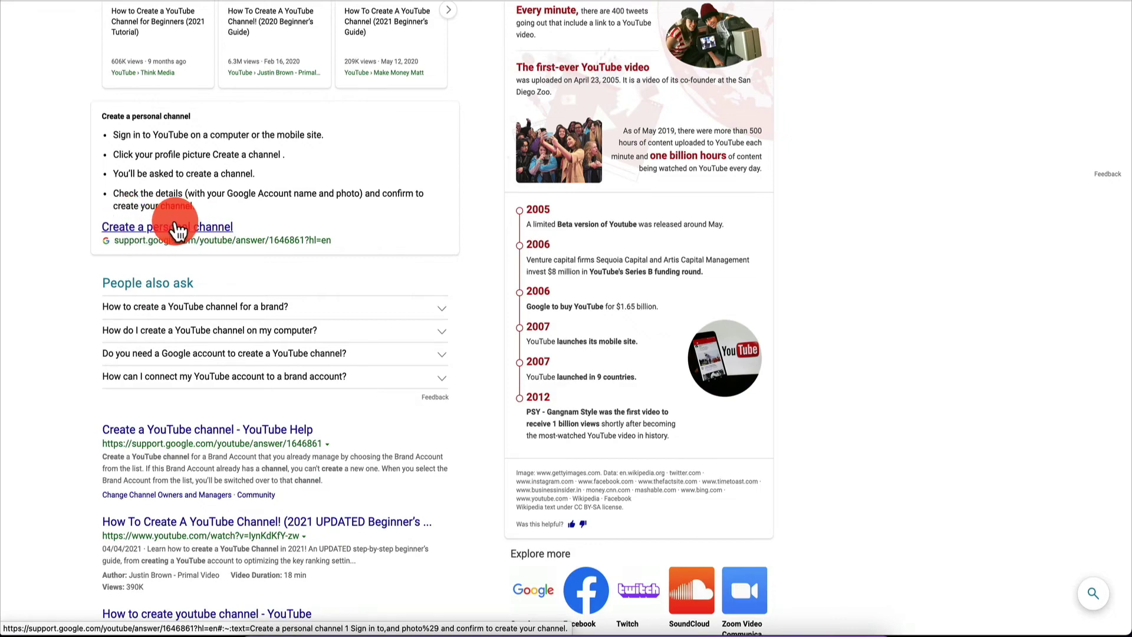
pyautogui.click(177, 231)
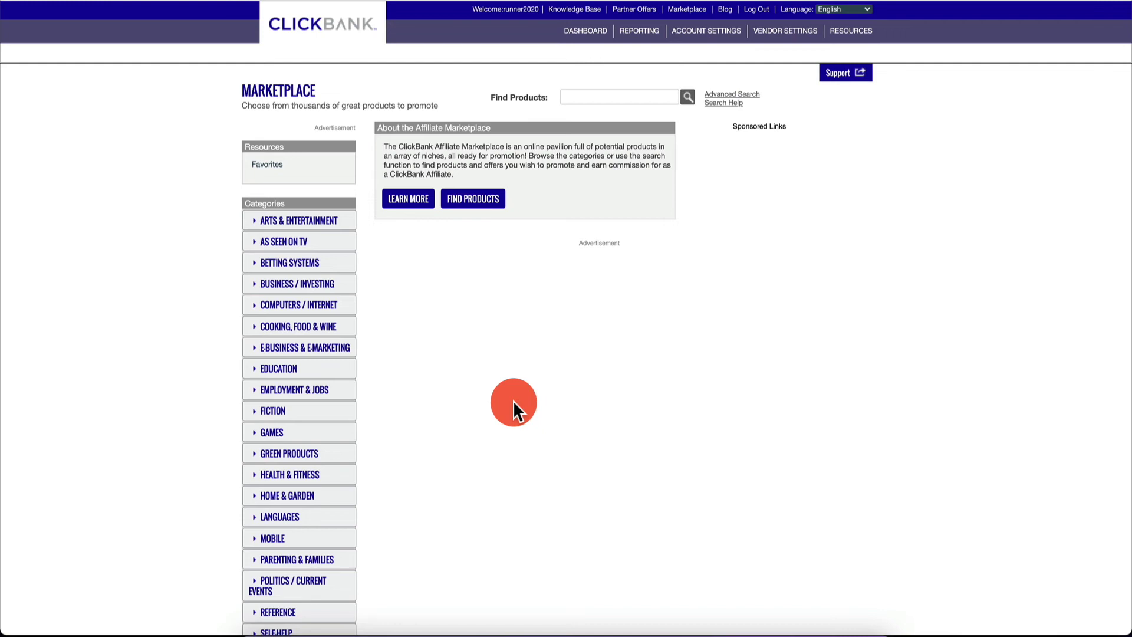
# - Open the Health & Fitness category in the ClickBank Marketplace and sort its products by Gravity
pyautogui.scroll(-3, 486, 279)
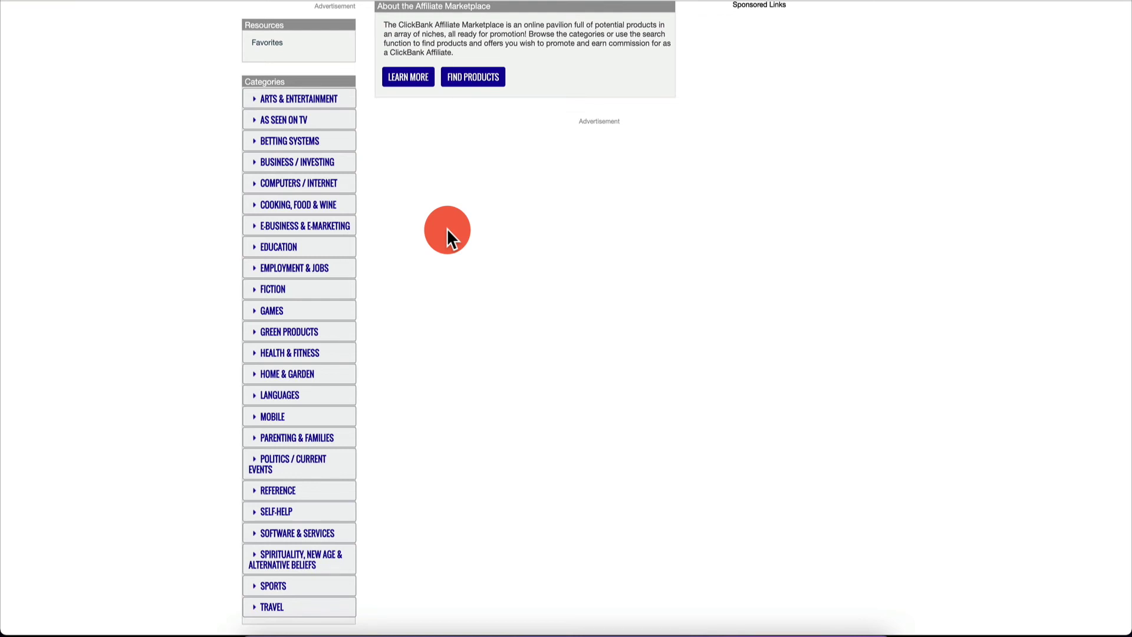
pyautogui.click(292, 355)
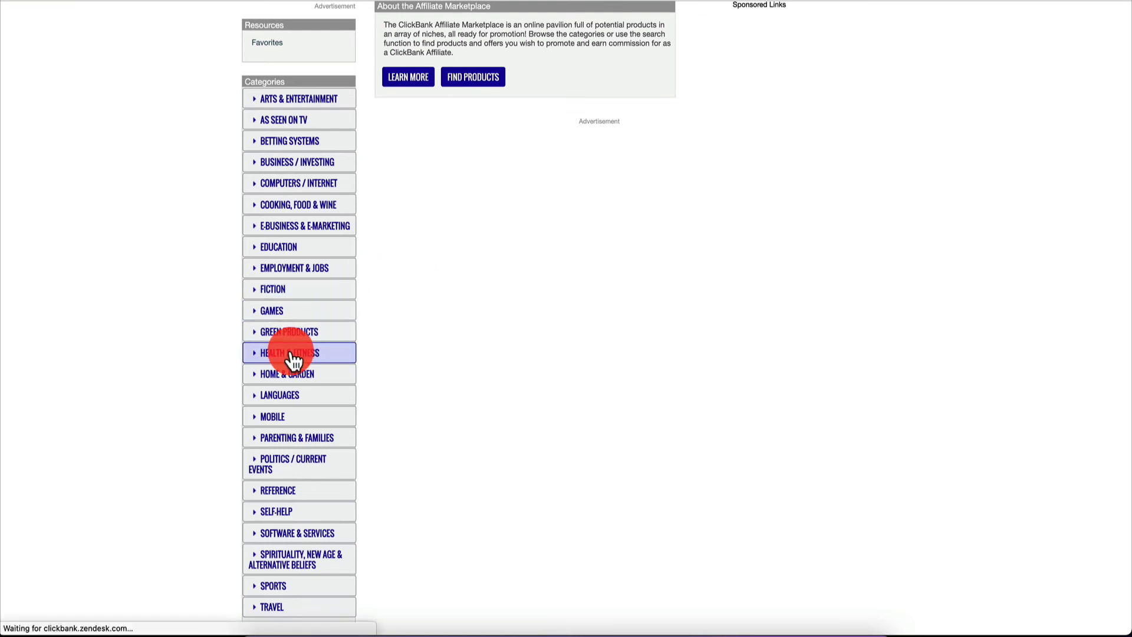
pyautogui.click(559, 223)
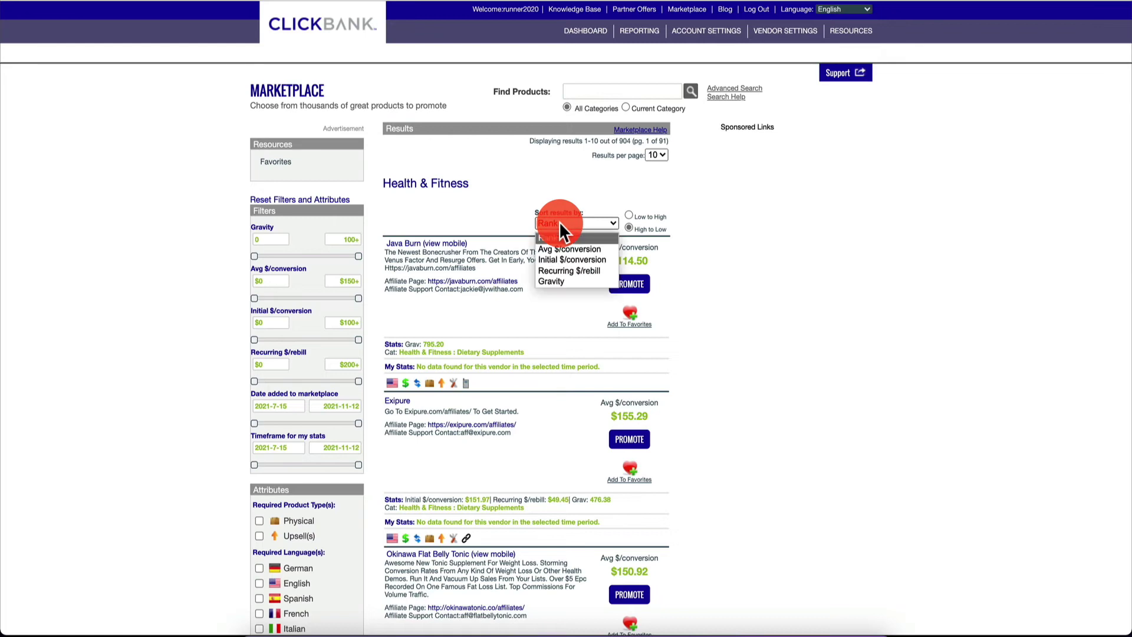
pyautogui.click(557, 279)
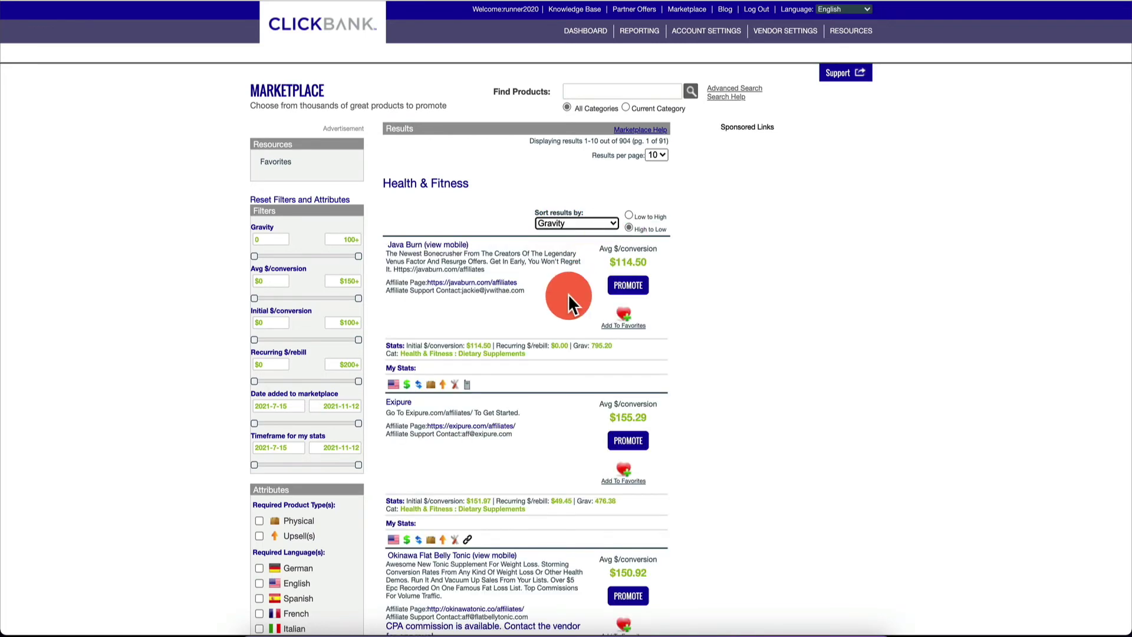
# - Generate a HopLink for The Smoothie Diet: 21 Day Rapid Weight Loss Program, copy it and leave the HopLink Generator
pyautogui.scroll(-3, 567, 294)
pyautogui.scroll(-1, 568, 294)
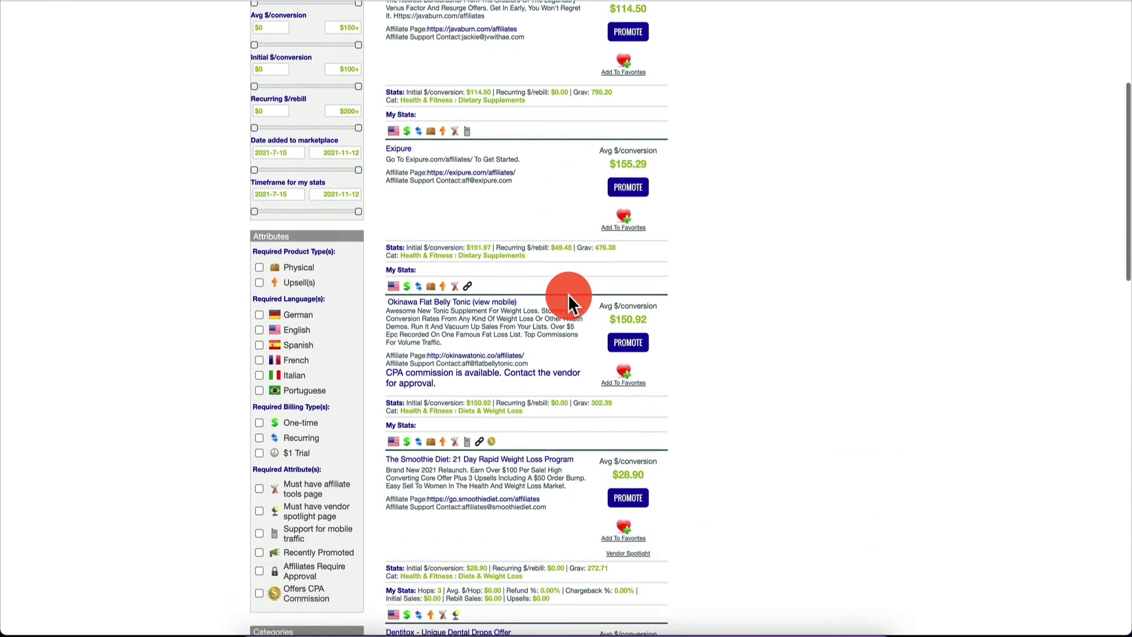
pyautogui.scroll(-1, 568, 293)
pyautogui.scroll(-3, 568, 293)
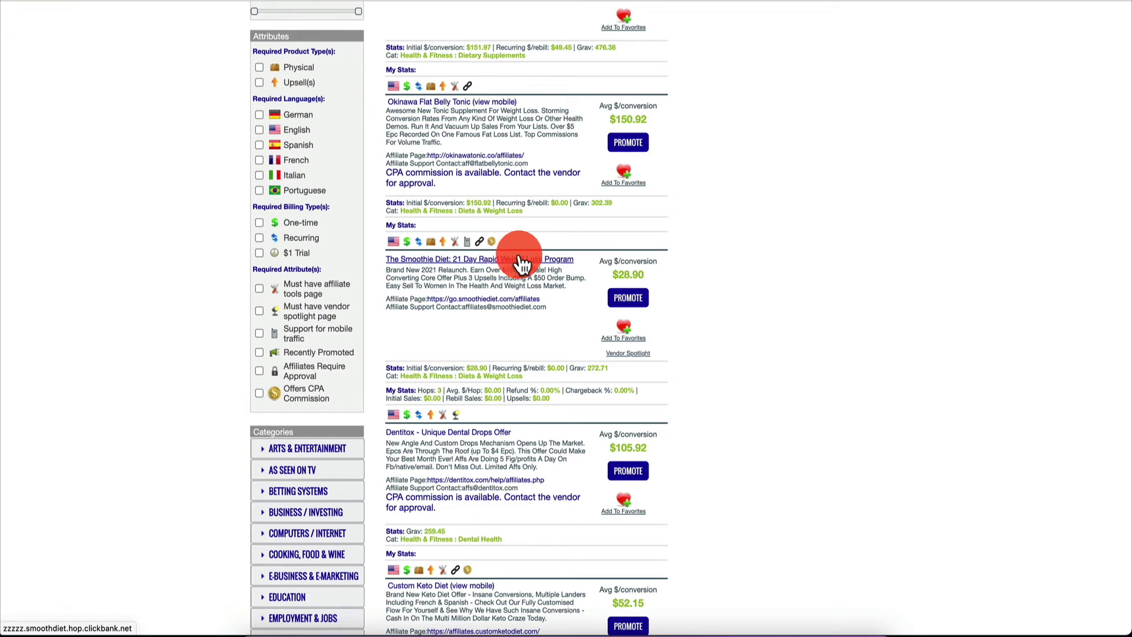
pyautogui.click(630, 298)
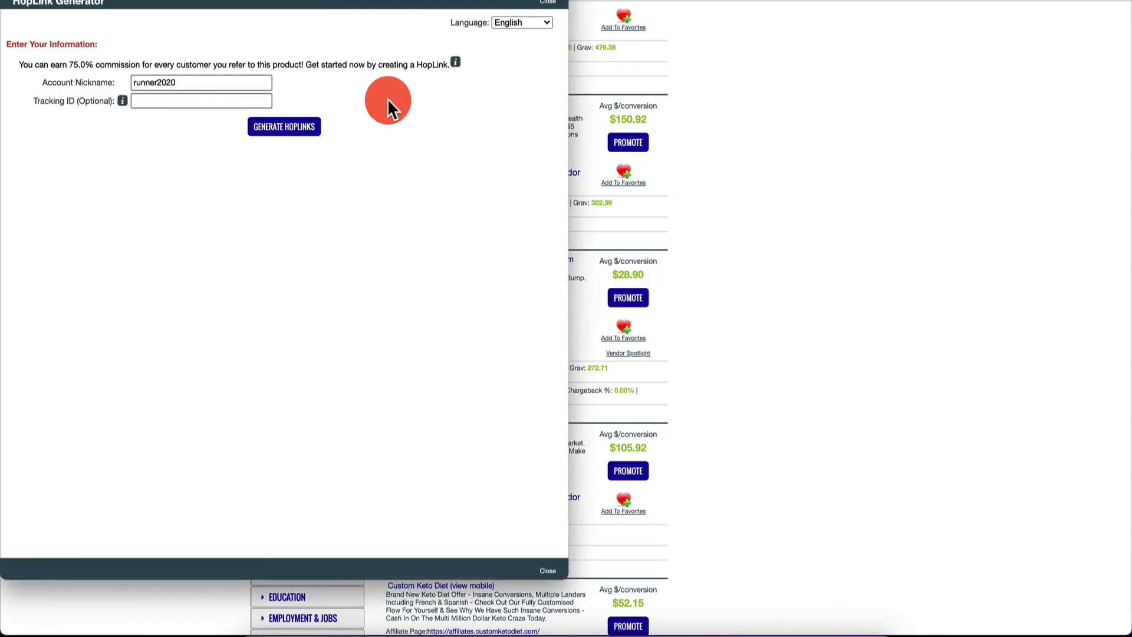
pyautogui.click(284, 128)
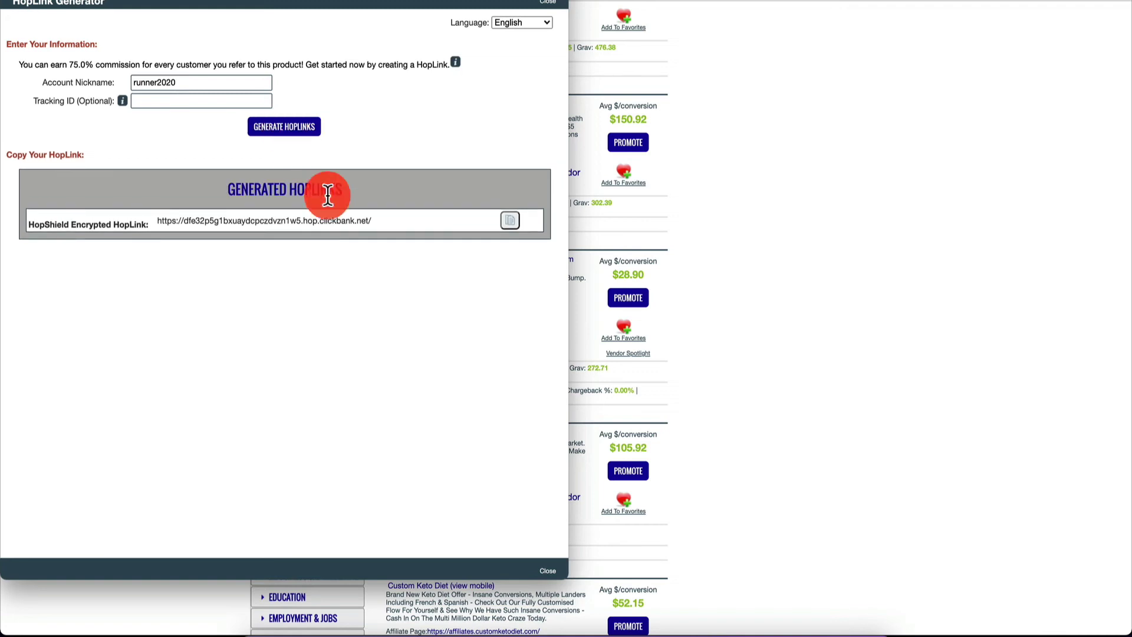
pyautogui.click(516, 220)
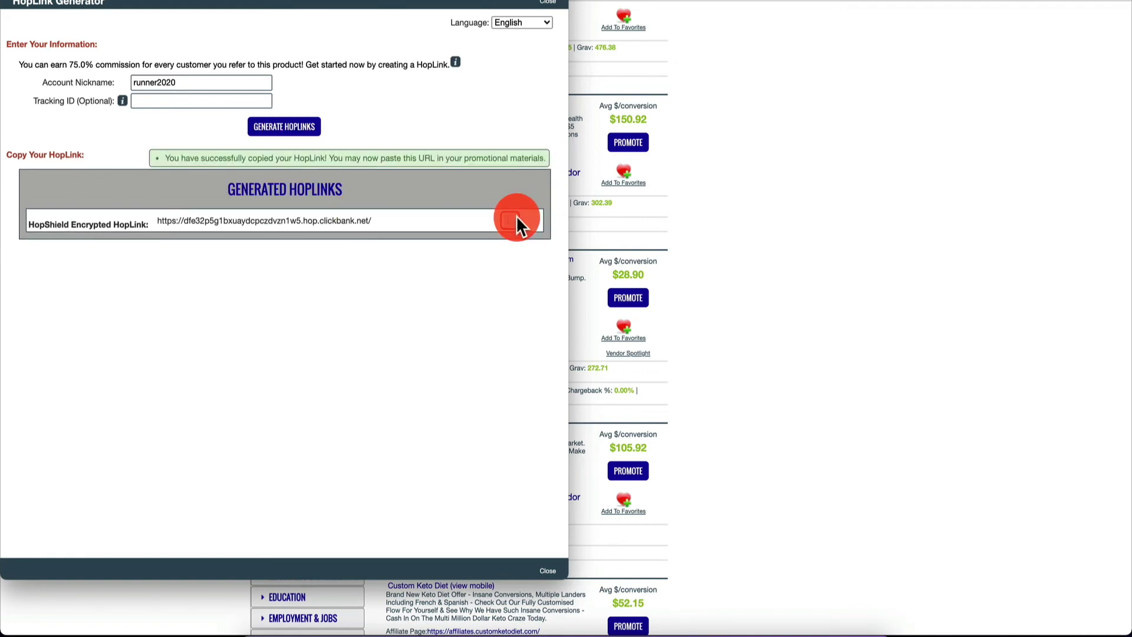
pyautogui.click(655, 182)
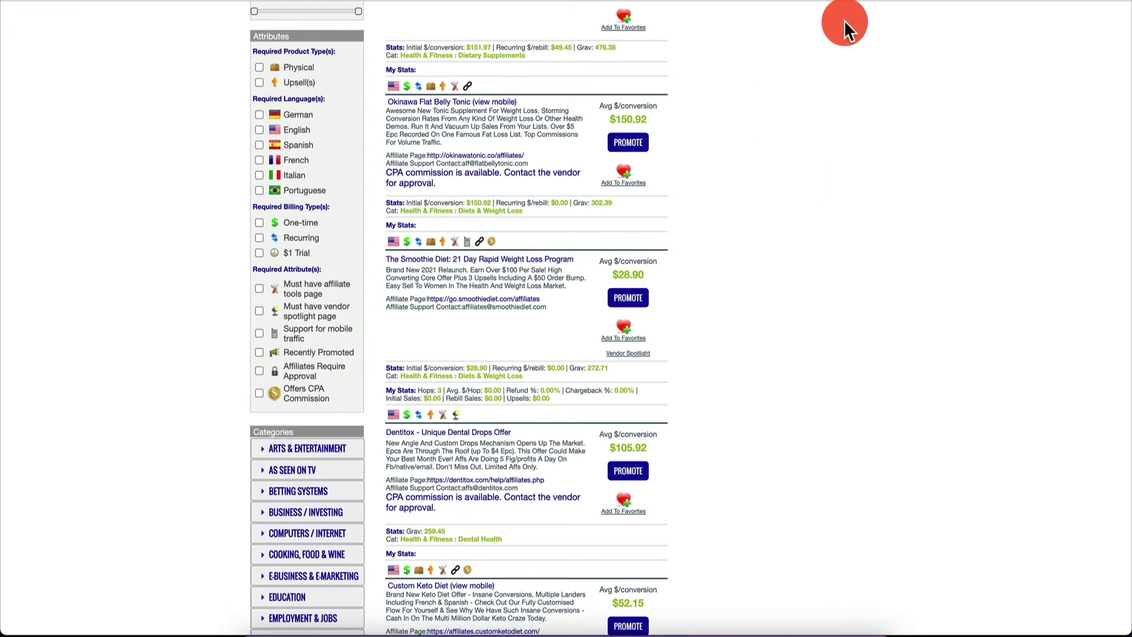
# - Open The Smoothie Diet sales page and review its testimonials, FAQ and discount offer down to the footer
pyautogui.click(445, 267)
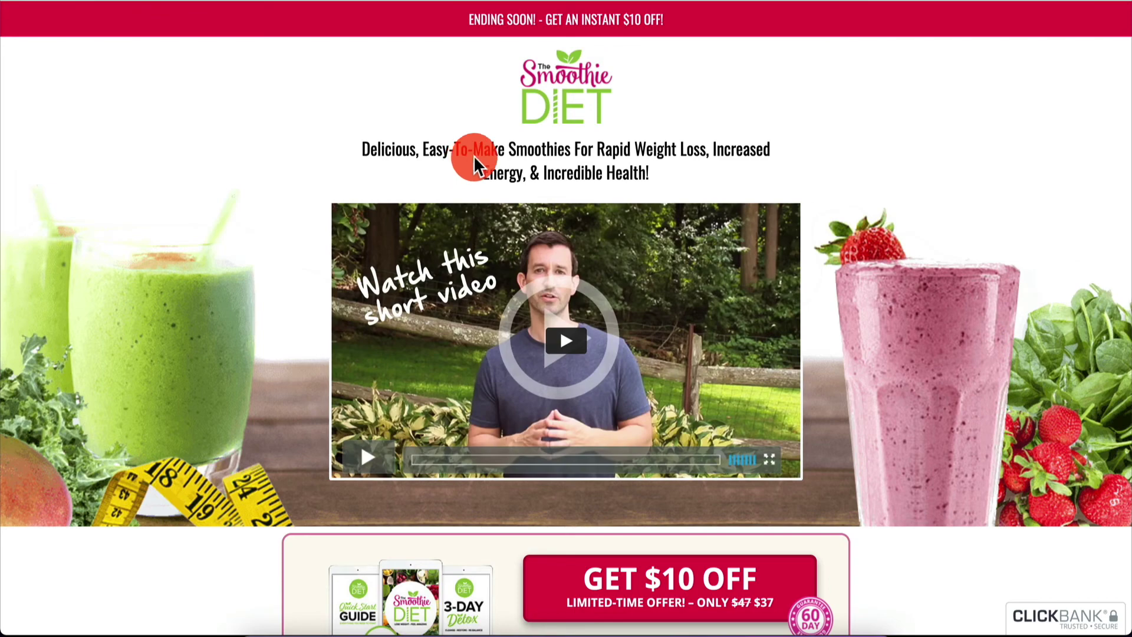
pyautogui.scroll(-10, 448, 354)
pyautogui.scroll(1, 445, 353)
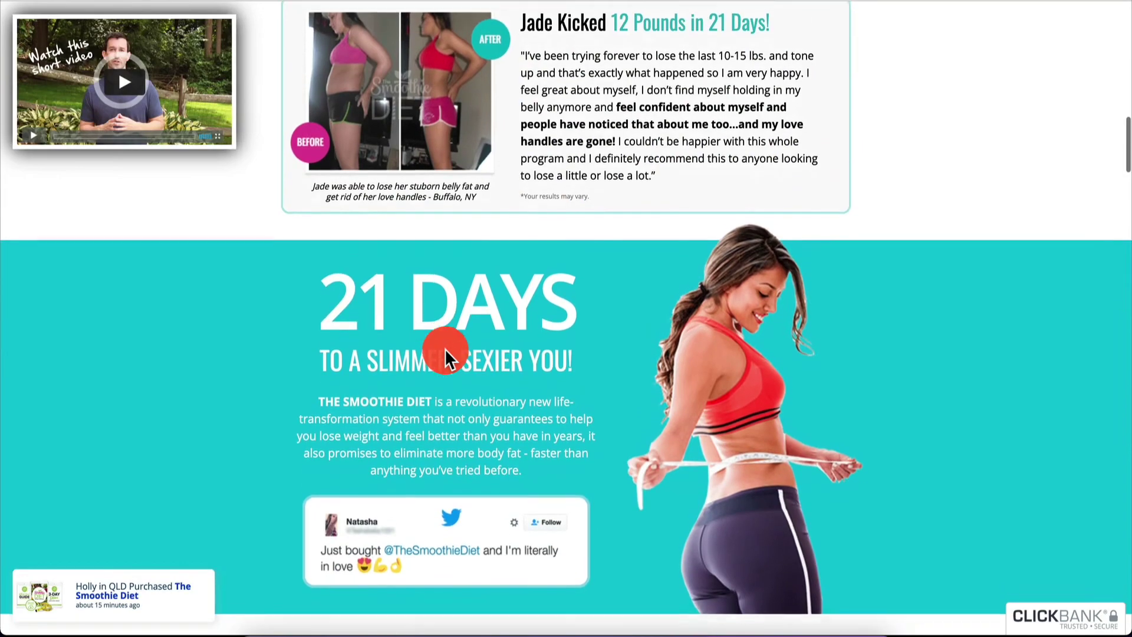
pyautogui.scroll(-1, 444, 354)
pyautogui.scroll(-20, 503, 215)
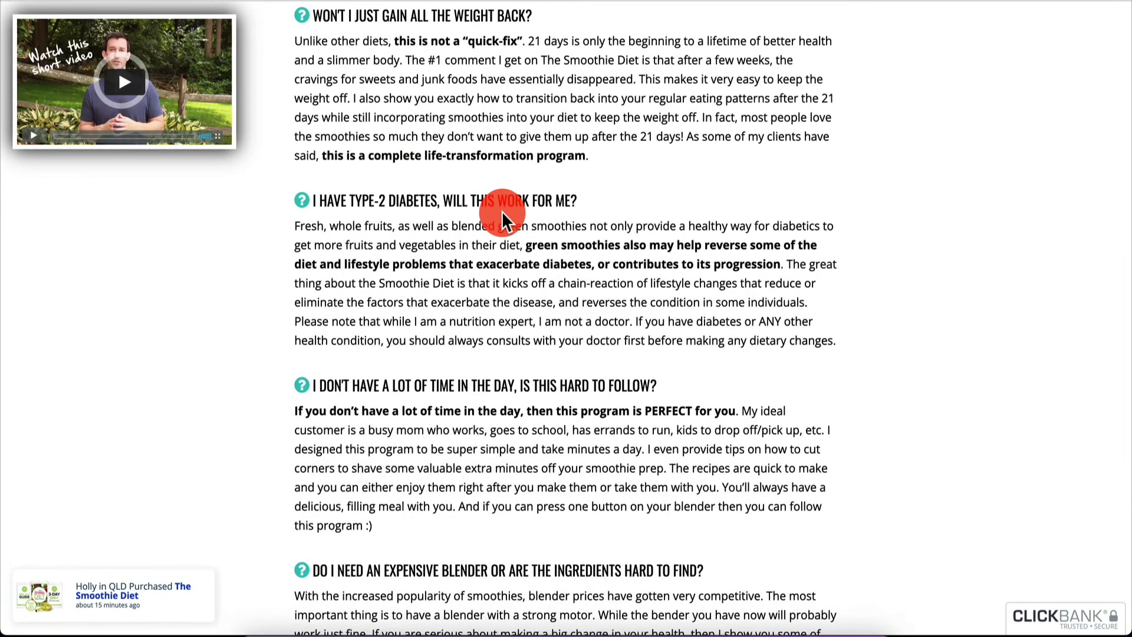
pyautogui.scroll(-15, 501, 211)
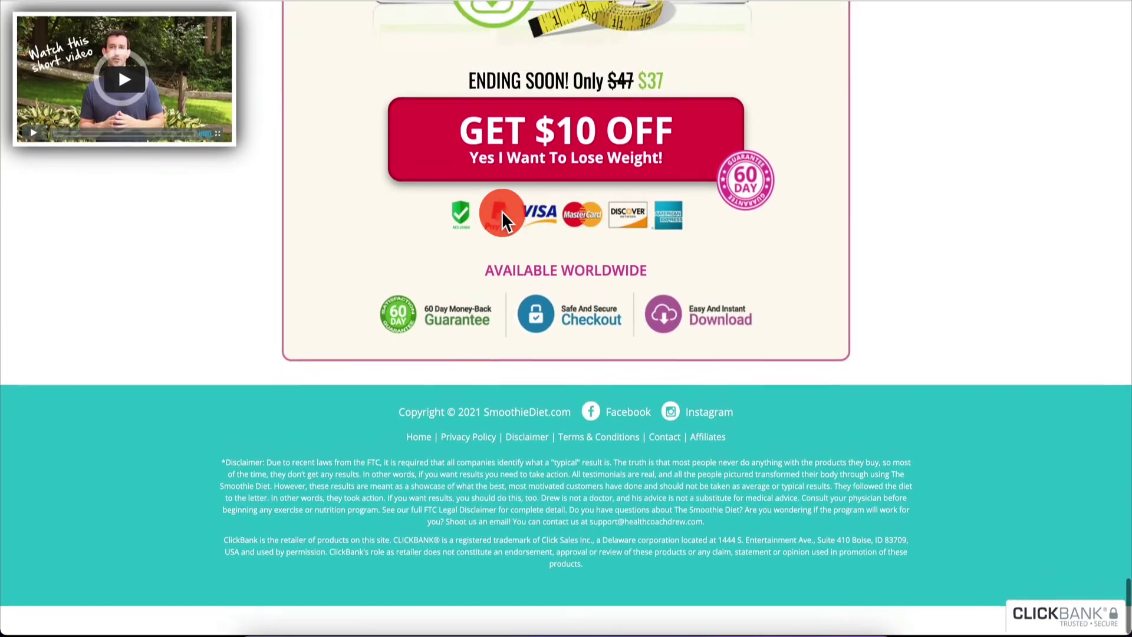
pyautogui.scroll(2, 563, 92)
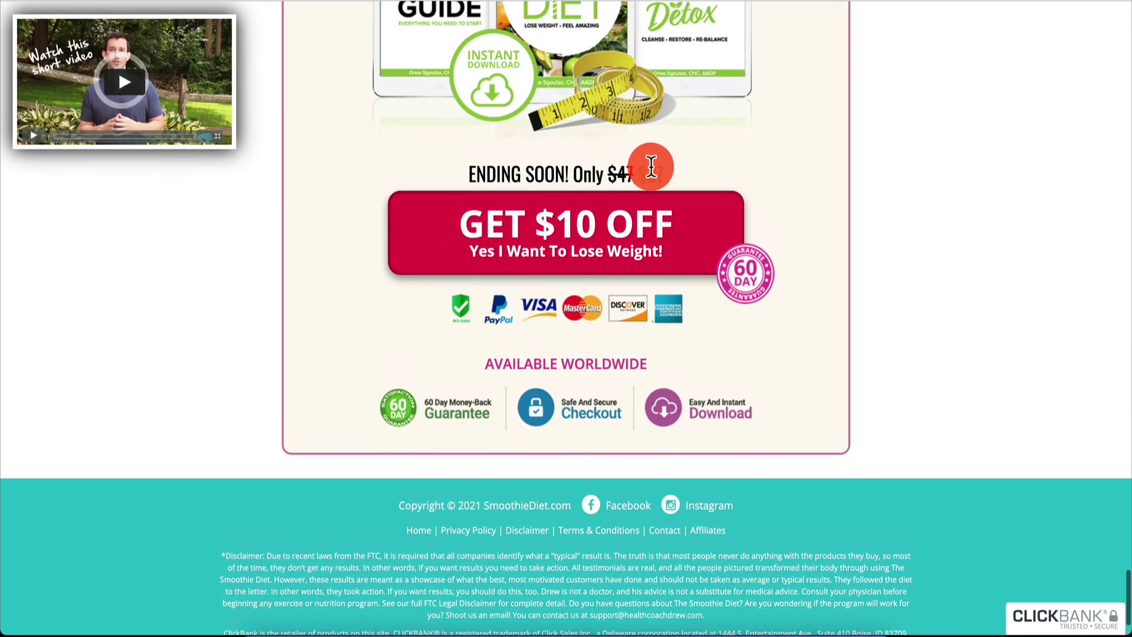